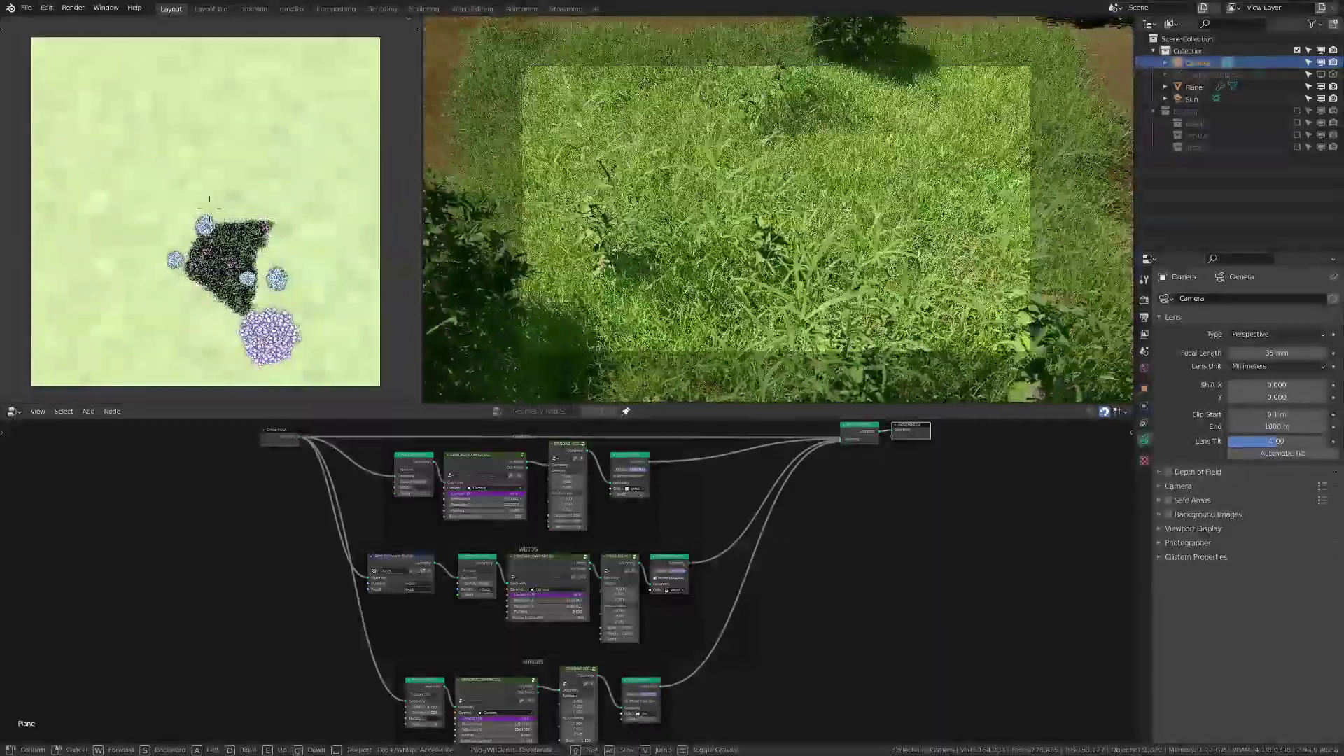
- Fly the camera through the vegetation field to examine how the scattered plants follow the camera view
{"action": "key", "text": "w"}
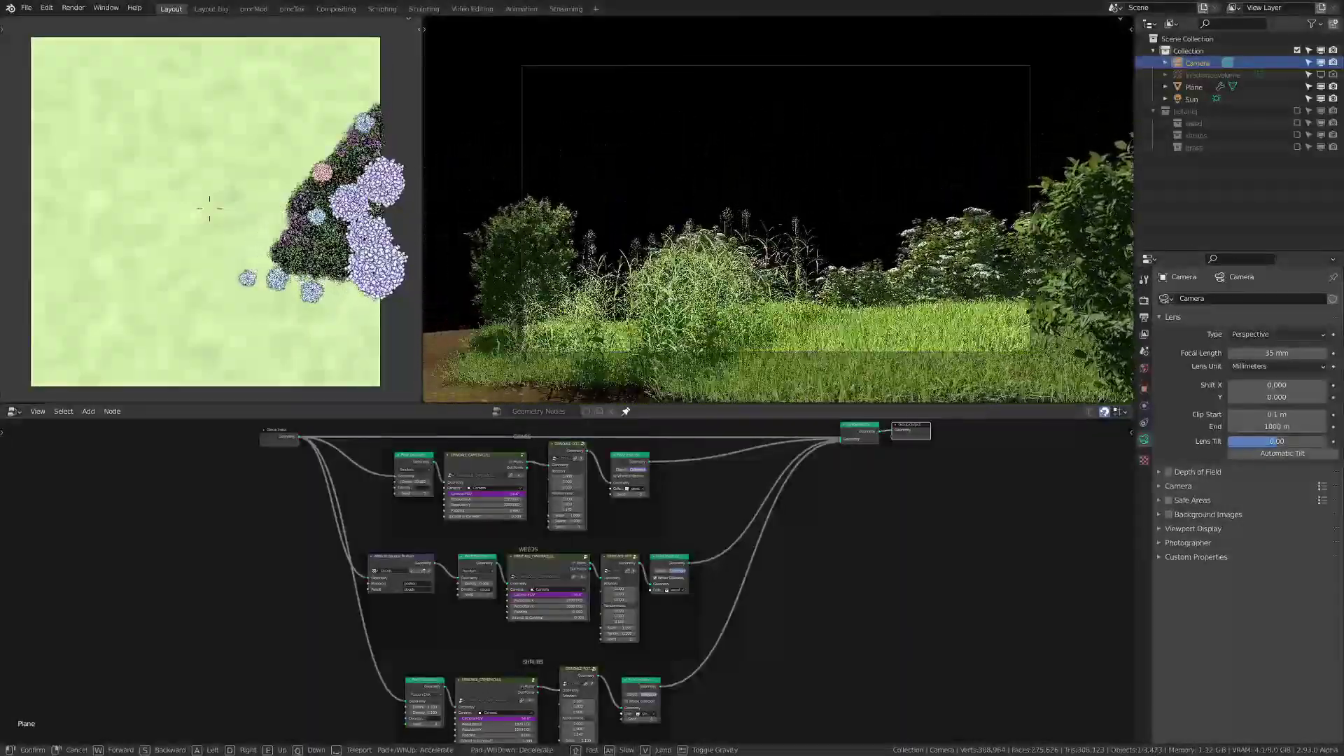
{"action": "key", "text": "w"}
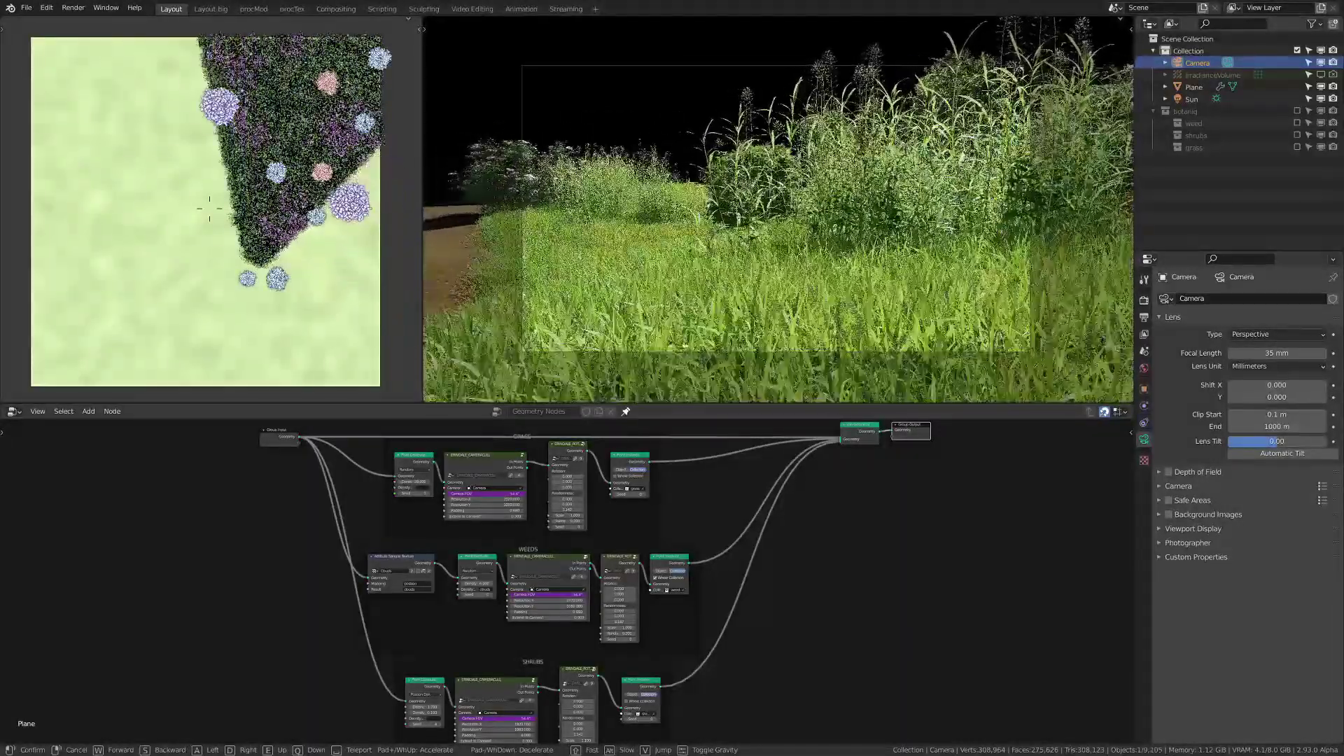
{"action": "key", "text": "w"}
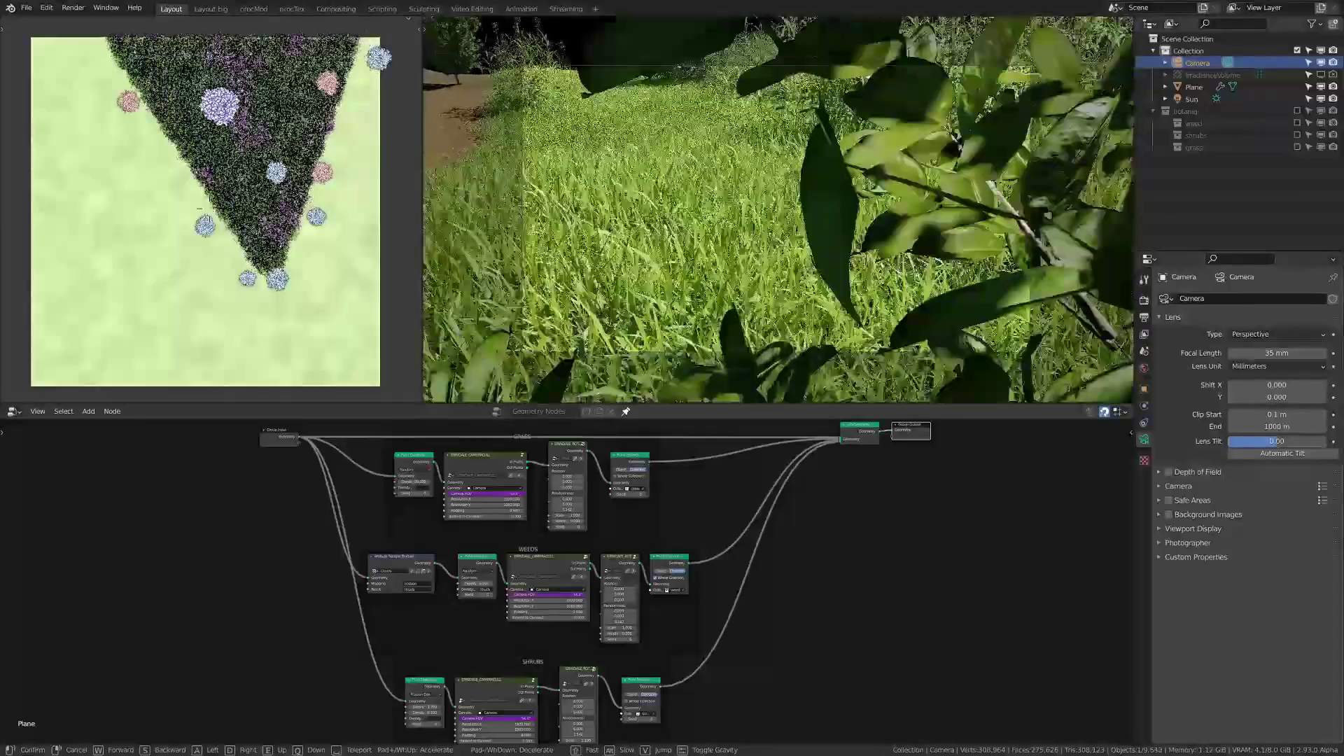
{"action": "key", "text": "w"}
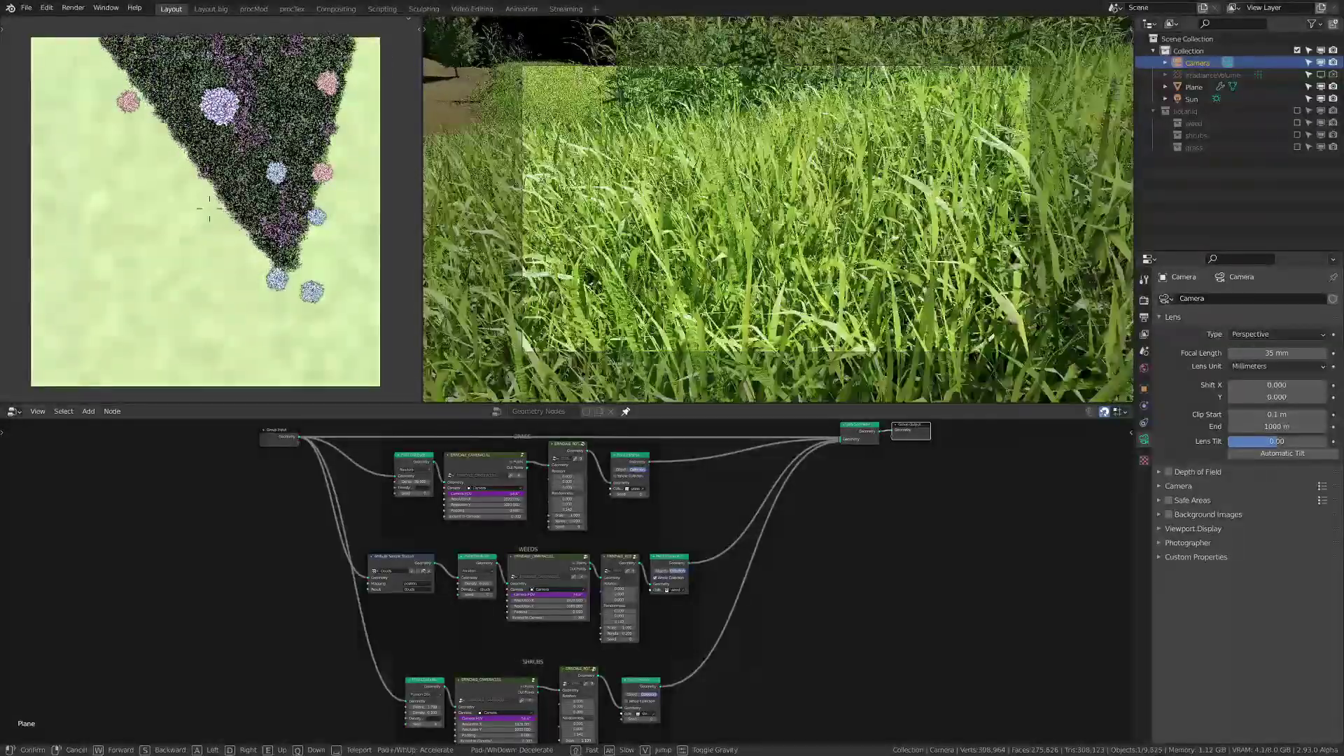
{"action": "key", "text": "w"}
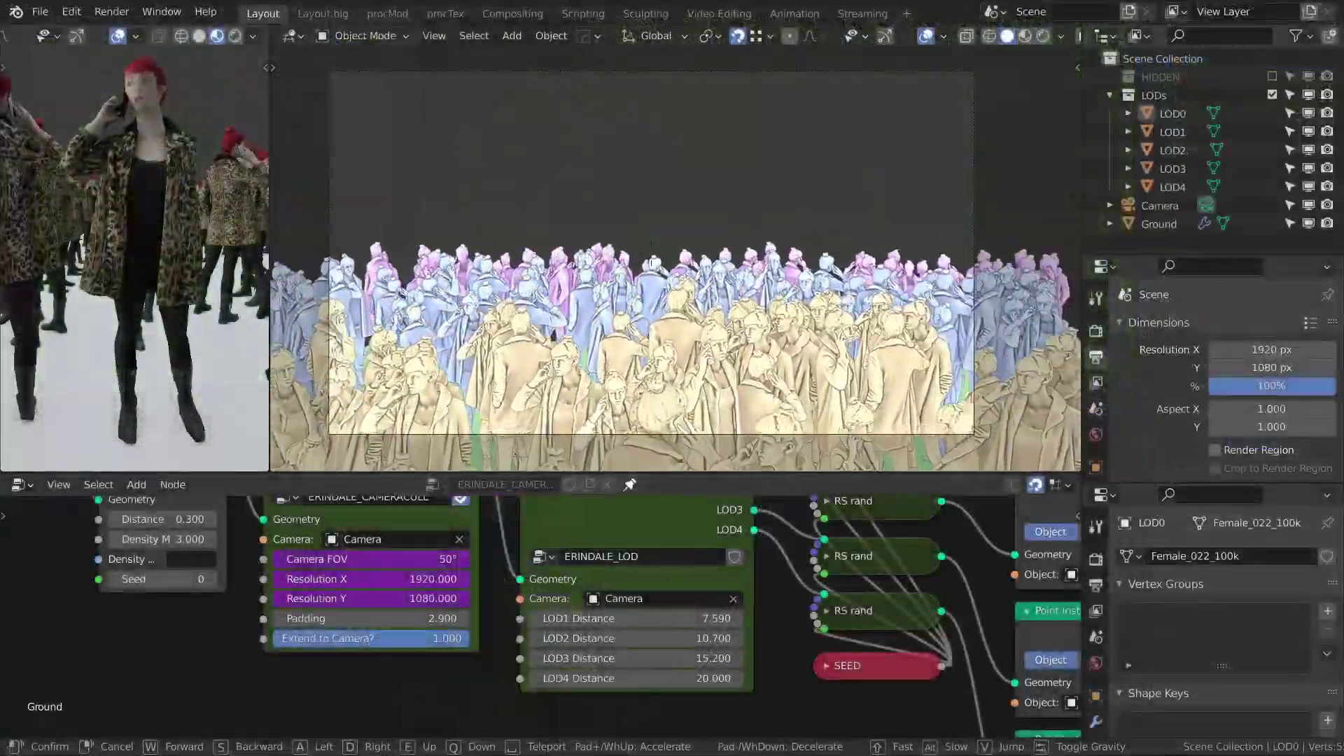
- Fly the camera back and forth over the crowd to examine how the level-of-detail models switch with distance
{"action": "key", "text": "s"}
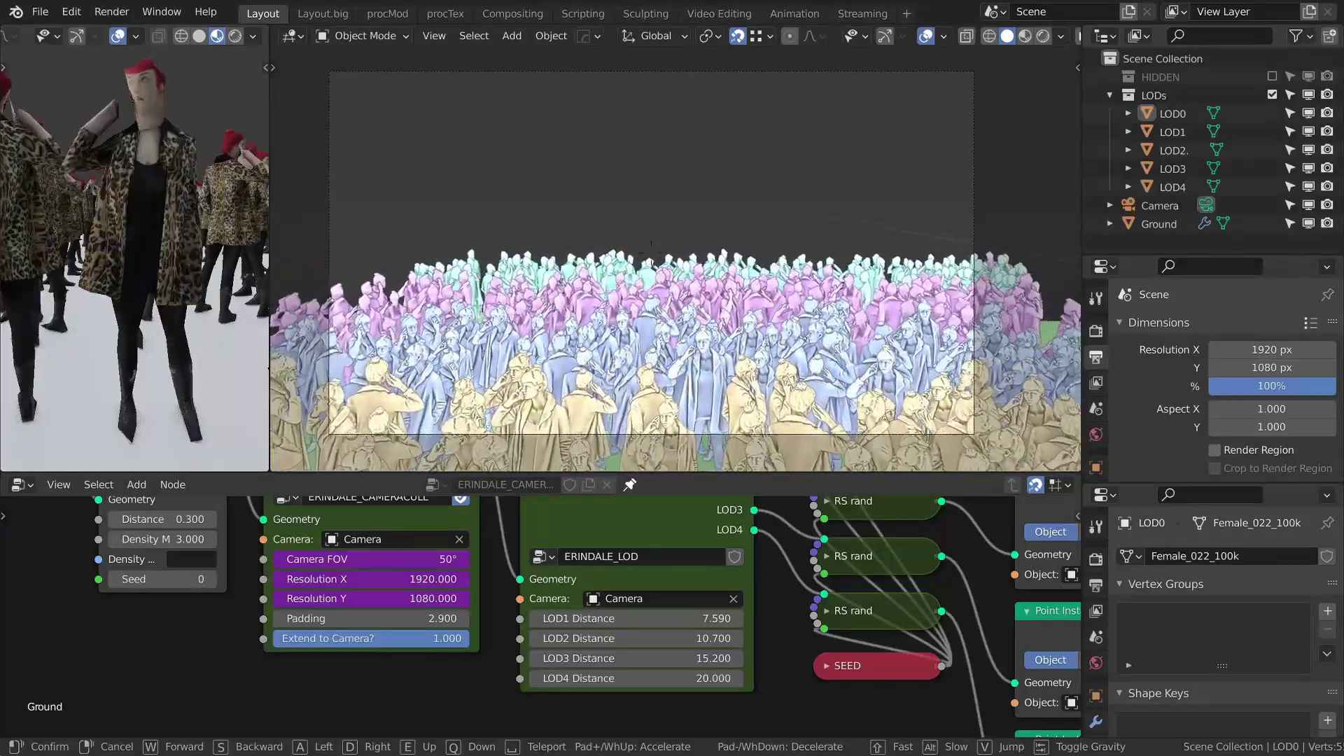
{"action": "key", "text": "s"}
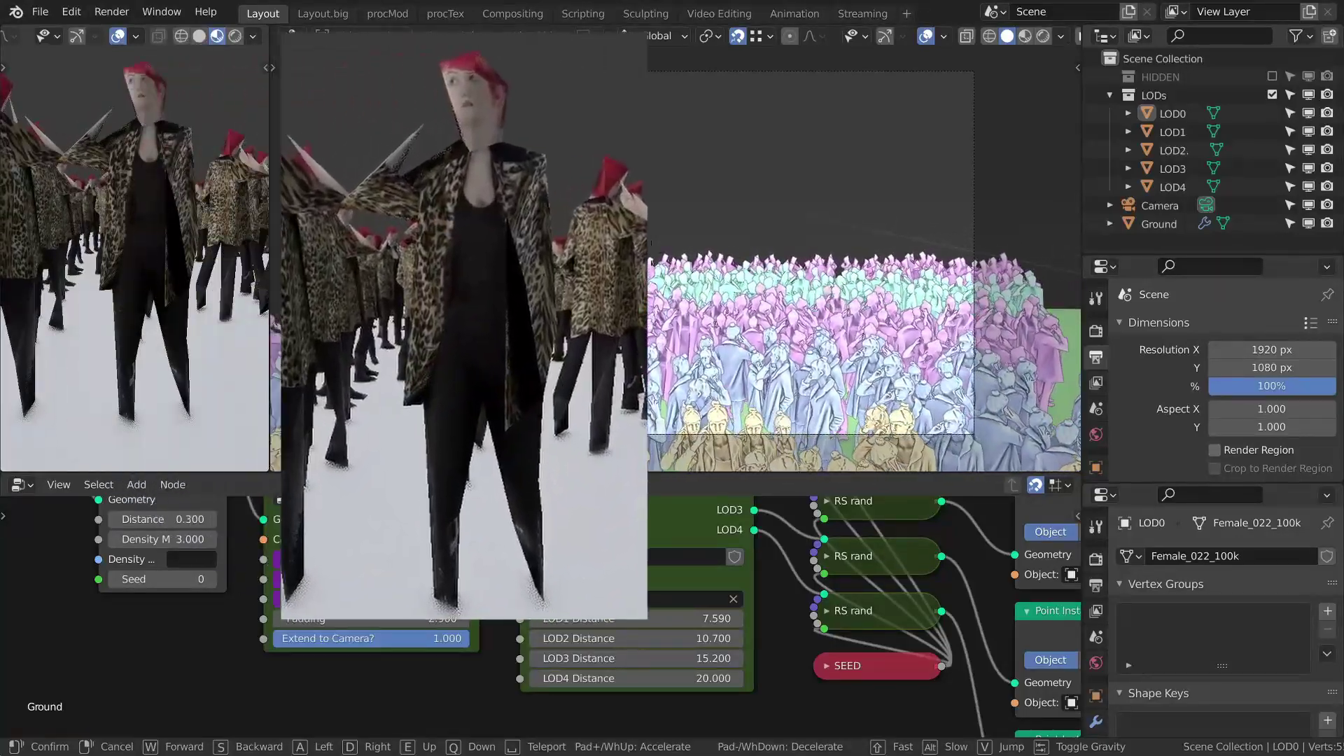
{"action": "key", "text": "w"}
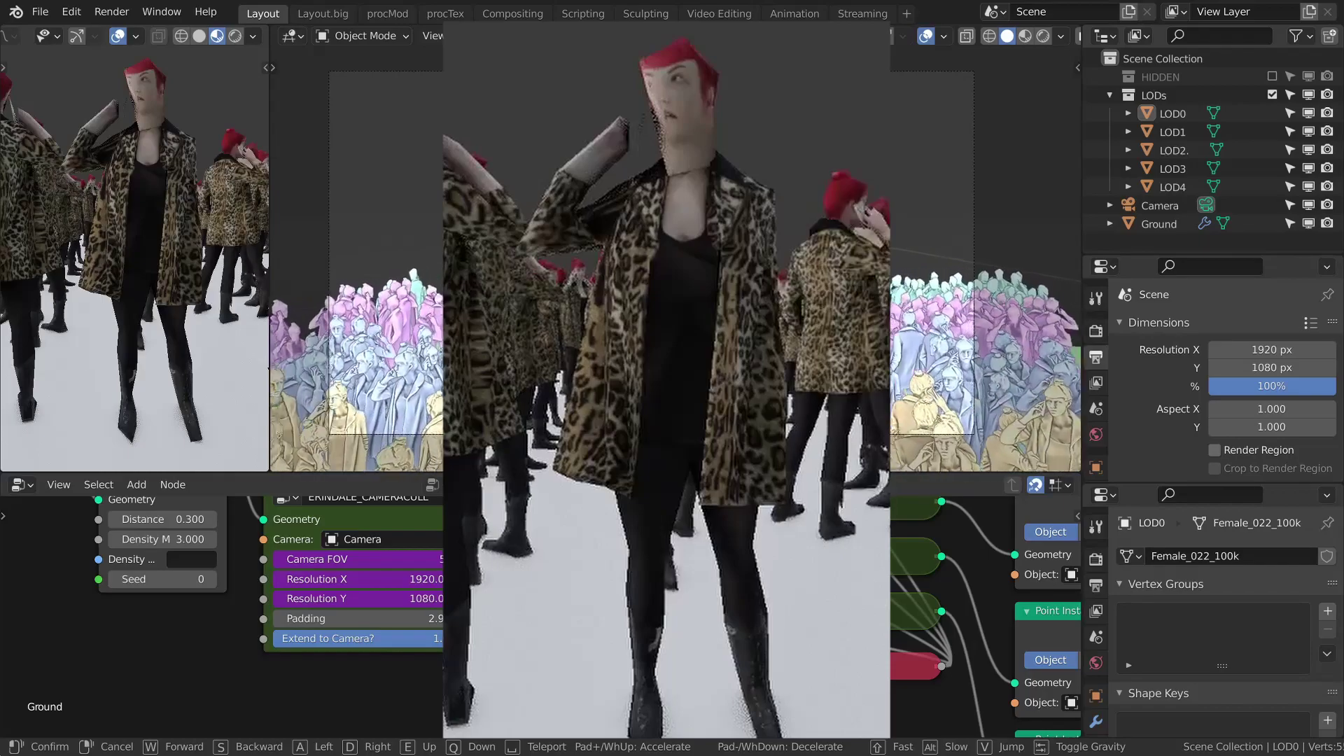
{"action": "key", "text": "w"}
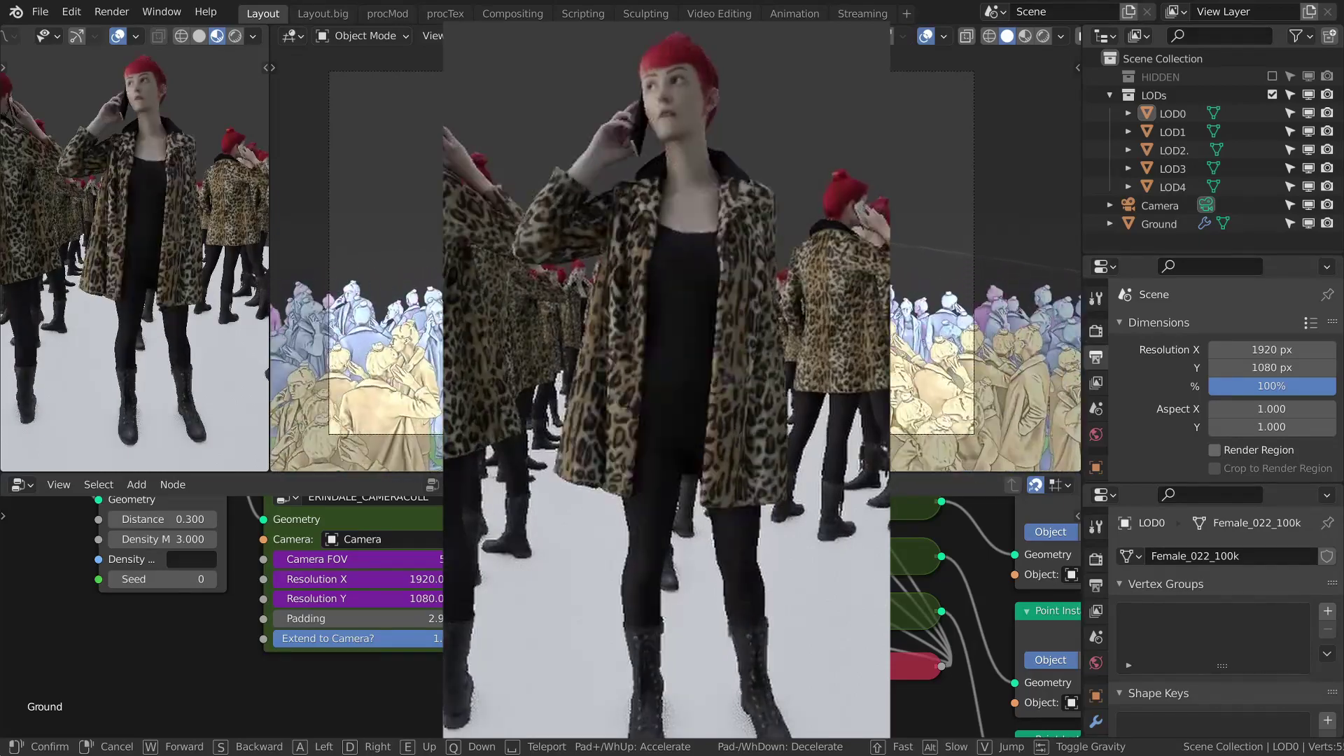
{"action": "key", "text": "w"}
{"action": "key", "text": "Return"}
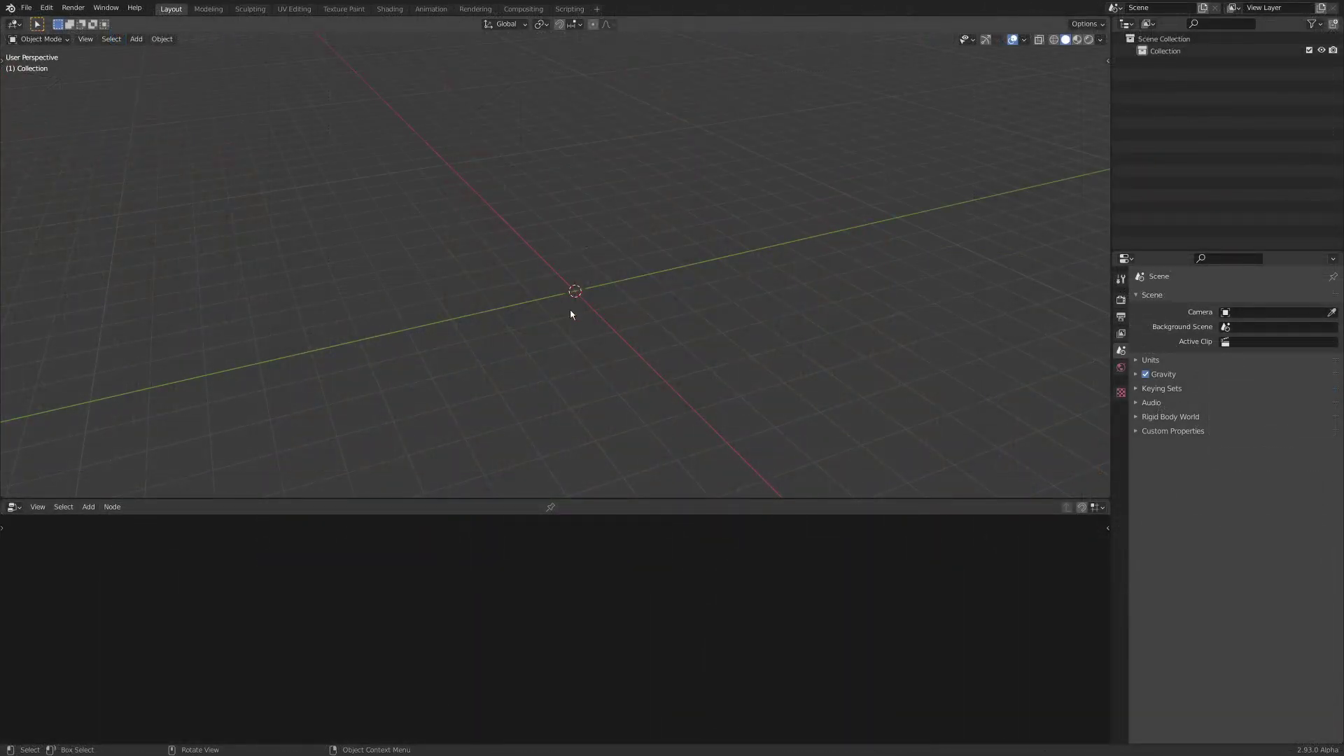
- Add a plane at the world origin, scale it by 10 and apply its object transform
{"action": "mouse_move", "coordinate": [570, 314]}
{"action": "middle_mouse_down"}
{"action": "mouse_move", "coordinate": [555, 303]}
{"action": "mouse_move", "coordinate": [576, 301]}
{"action": "middle_mouse_up"}
{"action": "key", "text": "shift+a"}
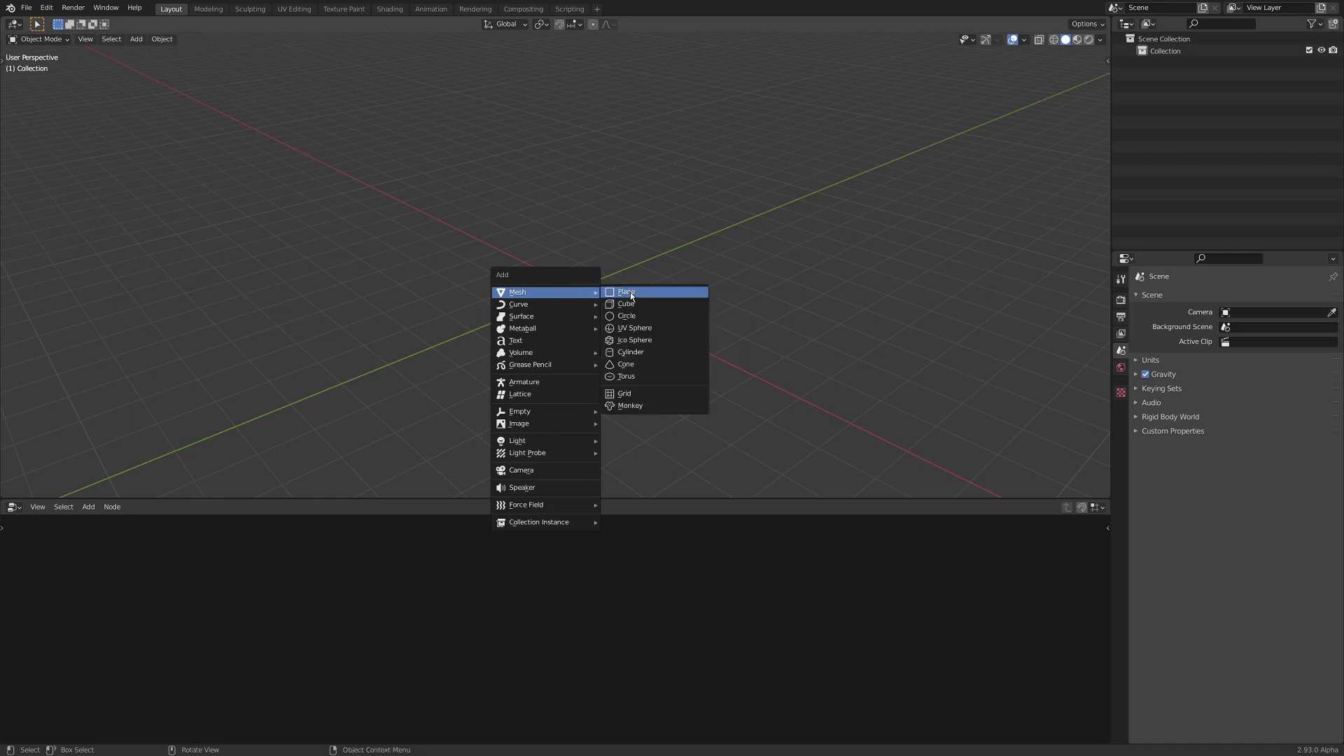
{"action": "left_click", "coordinate": [611, 291]}
{"action": "type", "text": "s10"}
{"action": "key", "text": "Return"}
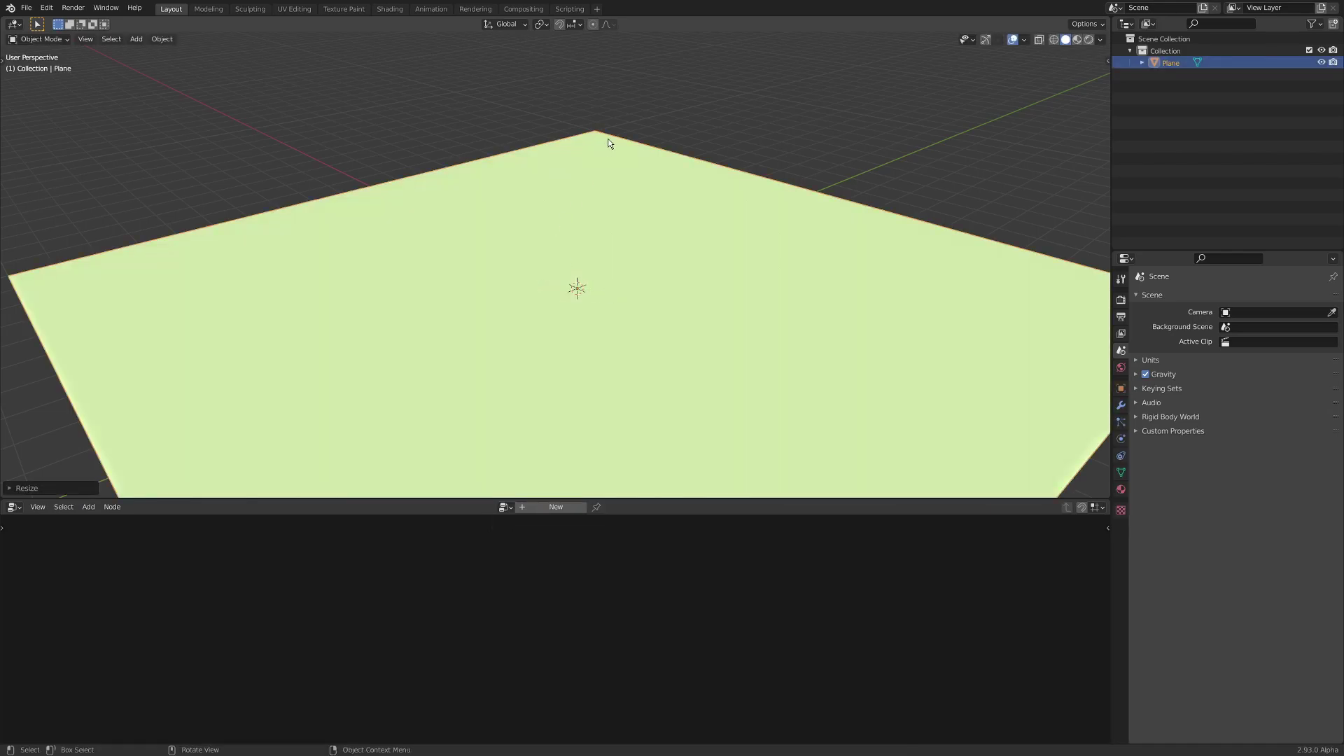
{"action": "scroll", "coordinate": [611, 139], "scroll_direction": "down", "scroll_amount": 4}
{"action": "key", "text": "ctrl+a"}
{"action": "middle_click_drag", "start_coordinate": [665, 273], "coordinate": [652, 310]}
{"action": "left_click", "coordinate": [658, 302]}
- Add a monkey mesh and raise it along Z above the plane
{"action": "key", "text": "shift+a"}
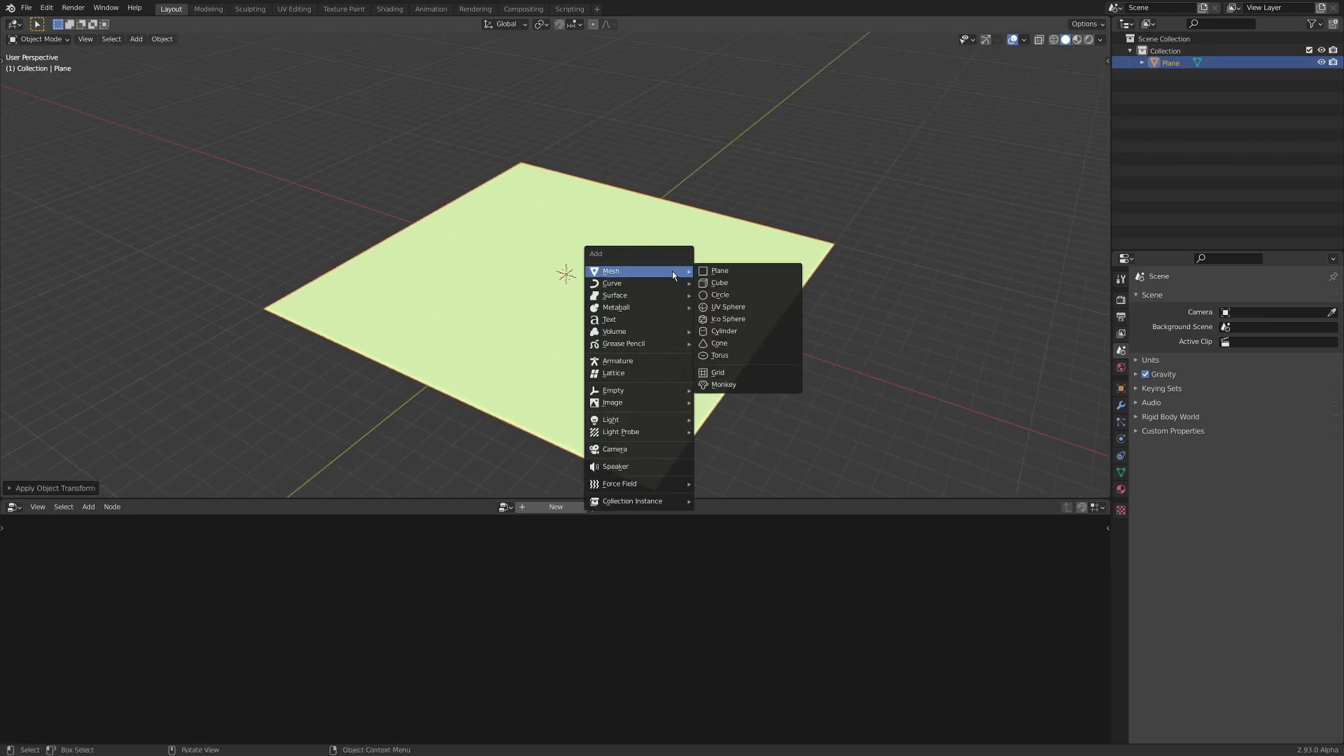
{"action": "mouse_move", "coordinate": [635, 273]}
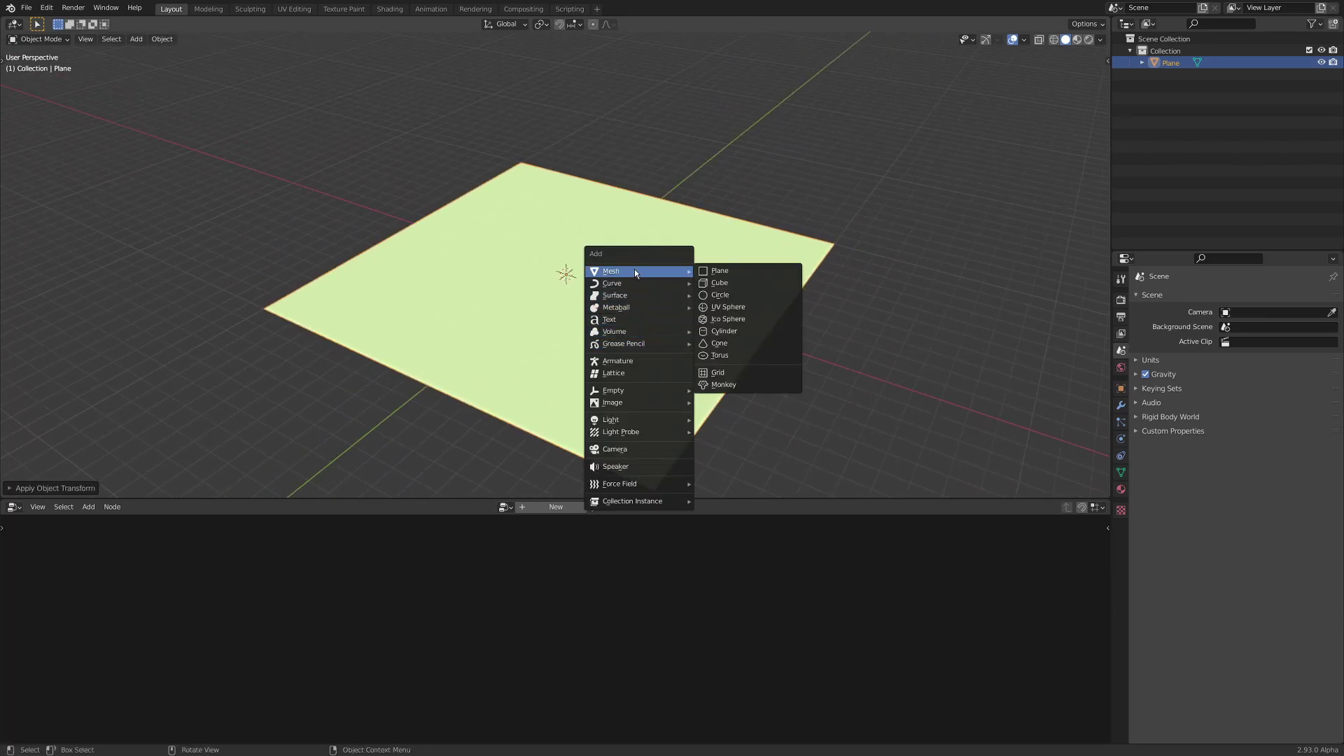
{"action": "left_click", "coordinate": [743, 387]}
{"action": "key", "text": "g"}
{"action": "key", "text": "z"}
{"action": "left_click", "coordinate": [639, 198]}
- Duplicate the monkey twice along X to make a row of three in front view
{"action": "middle_click_drag", "start_coordinate": [640, 151], "coordinate": [645, 263], "text": "shift"}
{"action": "key", "text": "KP_1"}
{"action": "scroll", "coordinate": [587, 297], "scroll_direction": "up", "scroll_amount": 7}
{"action": "key", "text": "shift+d"}
{"action": "key", "text": "x"}
{"action": "left_click", "coordinate": [883, 247]}
{"action": "middle_click_drag", "start_coordinate": [867, 245], "coordinate": [694, 249], "text": "shift"}
{"action": "key", "text": "shift+d"}
{"action": "key", "text": "x"}
{"action": "left_click", "coordinate": [946, 252]}
- Add a Collapse Decimate modifier to the third monkey, lower its ratio strongly and apply it
{"action": "left_click", "coordinate": [1121, 406]}
{"action": "left_click", "coordinate": [1189, 298]}
{"action": "left_click", "coordinate": [1106, 386]}
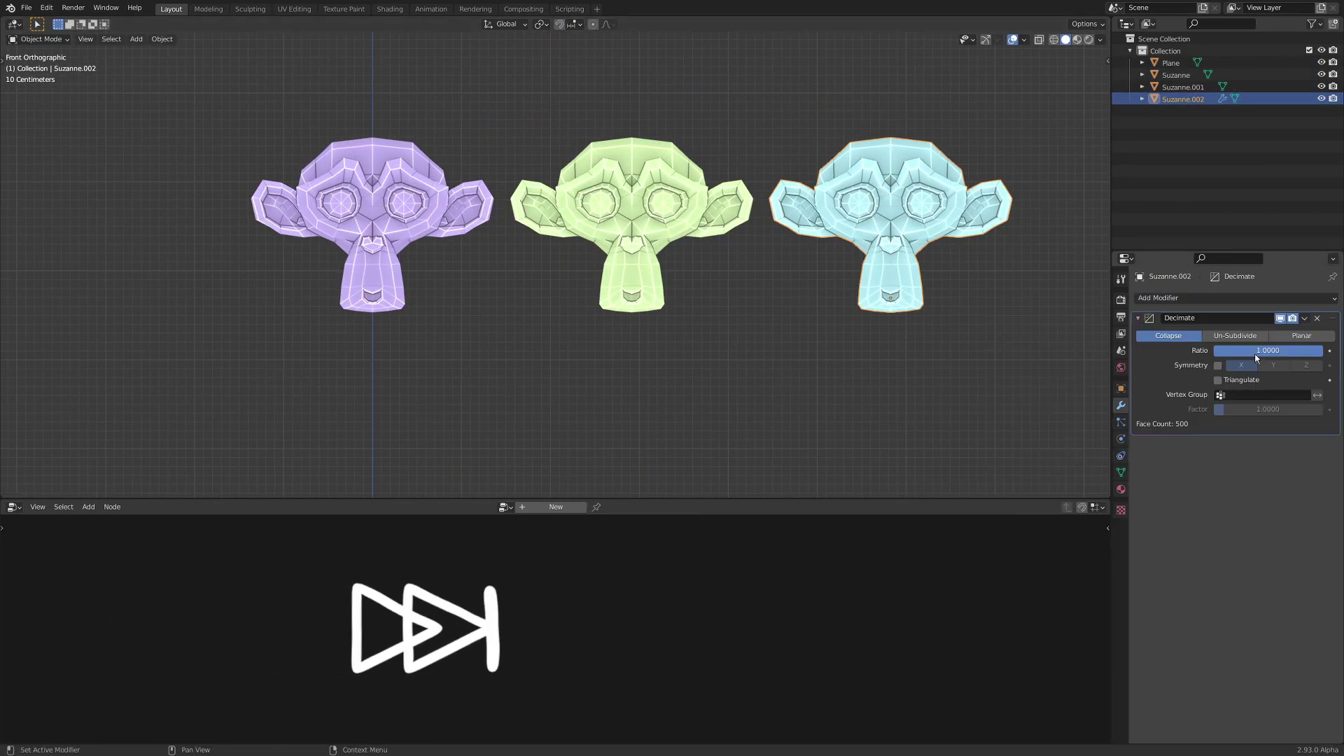
{"action": "key", "text": "ctrl+a"}
{"action": "mouse_move", "coordinate": [1256, 354]}
{"action": "left_mouse_down"}
{"action": "mouse_move", "coordinate": [1225, 352]}
{"action": "mouse_move", "coordinate": [1244, 352]}
{"action": "left_mouse_up"}
- Reduce the middle monkey moderately with a Decimate modifier and apply it
{"action": "left_click", "coordinate": [632, 238]}
{"action": "left_click", "coordinate": [1189, 298]}
{"action": "left_click", "coordinate": [1101, 385]}
{"action": "key", "text": "ctrl+a"}
- Add a Subdivision Surface modifier to the original monkey and apply it
{"action": "left_click", "coordinate": [1190, 298]}
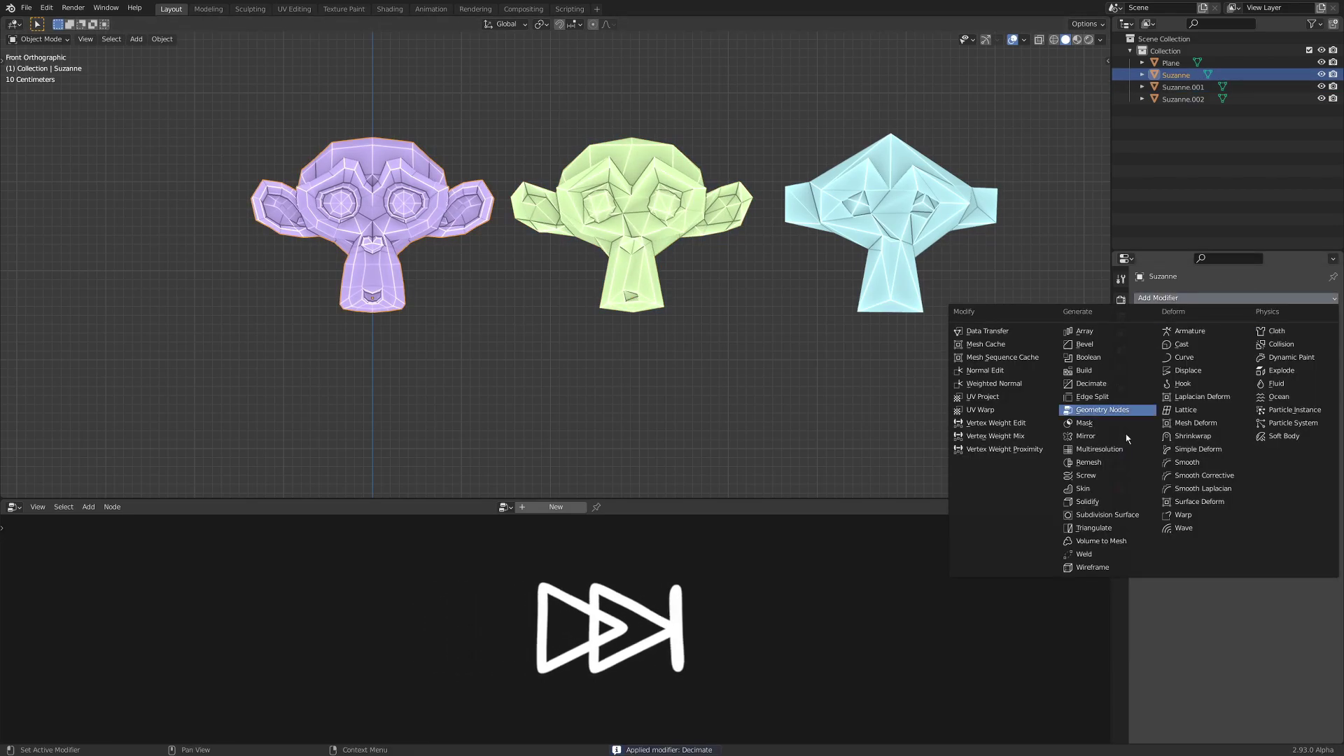
{"action": "left_click", "coordinate": [1108, 516]}
{"action": "key", "text": "ctrl+a"}
- Rename the three monkeys LOD0, LOD1 and LOD2, from the most to the least detailed
{"action": "key", "text": "F2"}
{"action": "type", "text": "LOD0"}
{"action": "key", "text": "Return"}
{"action": "left_click", "coordinate": [563, 196]}
{"action": "key", "text": "F2"}
{"action": "type", "text": "LOD1"}
{"action": "key", "text": "Return"}
{"action": "left_click", "coordinate": [850, 214]}
{"action": "key", "text": "F2"}
{"action": "type", "text": "LOD2"}
{"action": "key", "text": "Return"}
- Move the three LOD monkeys into a new collection named LODs and exclude that collection from the view layer
{"action": "left_click_drag", "start_coordinate": [959, 136], "coordinate": [392, 280]}
{"action": "key", "text": "m"}
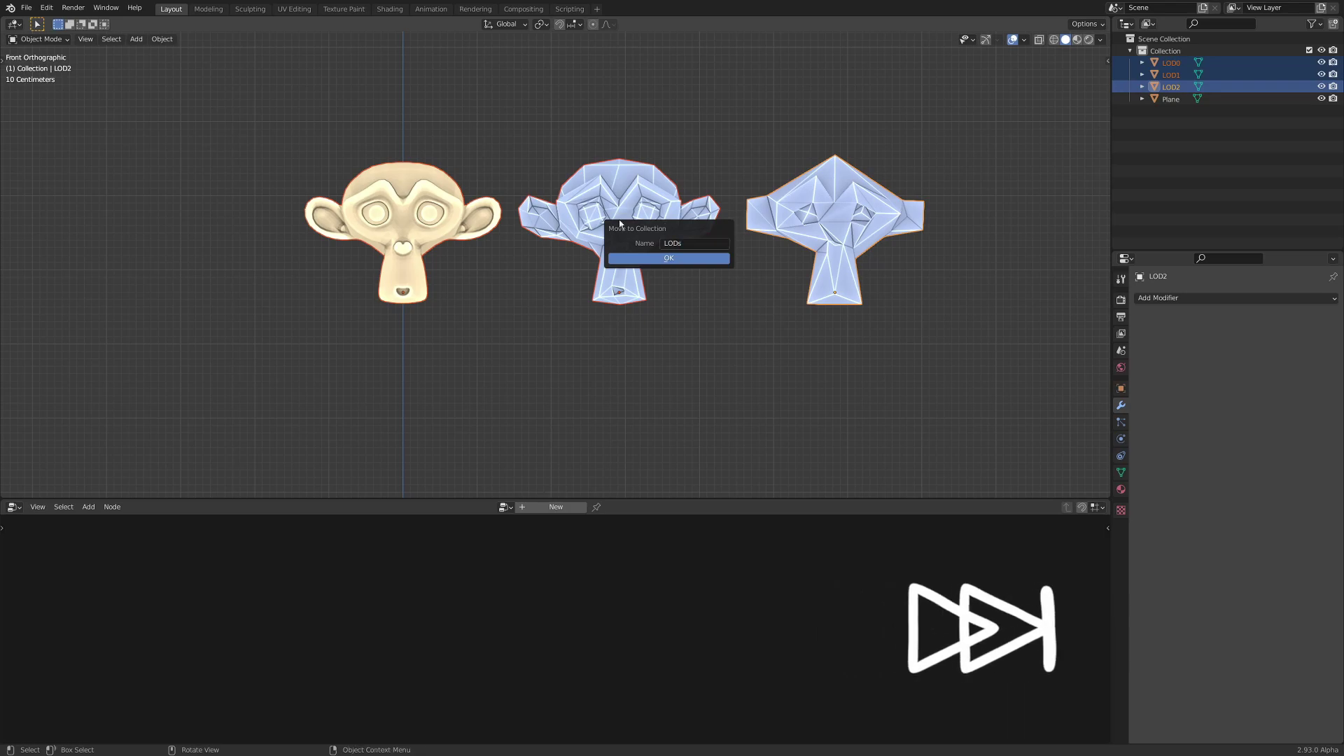
{"action": "left_click", "coordinate": [668, 257]}
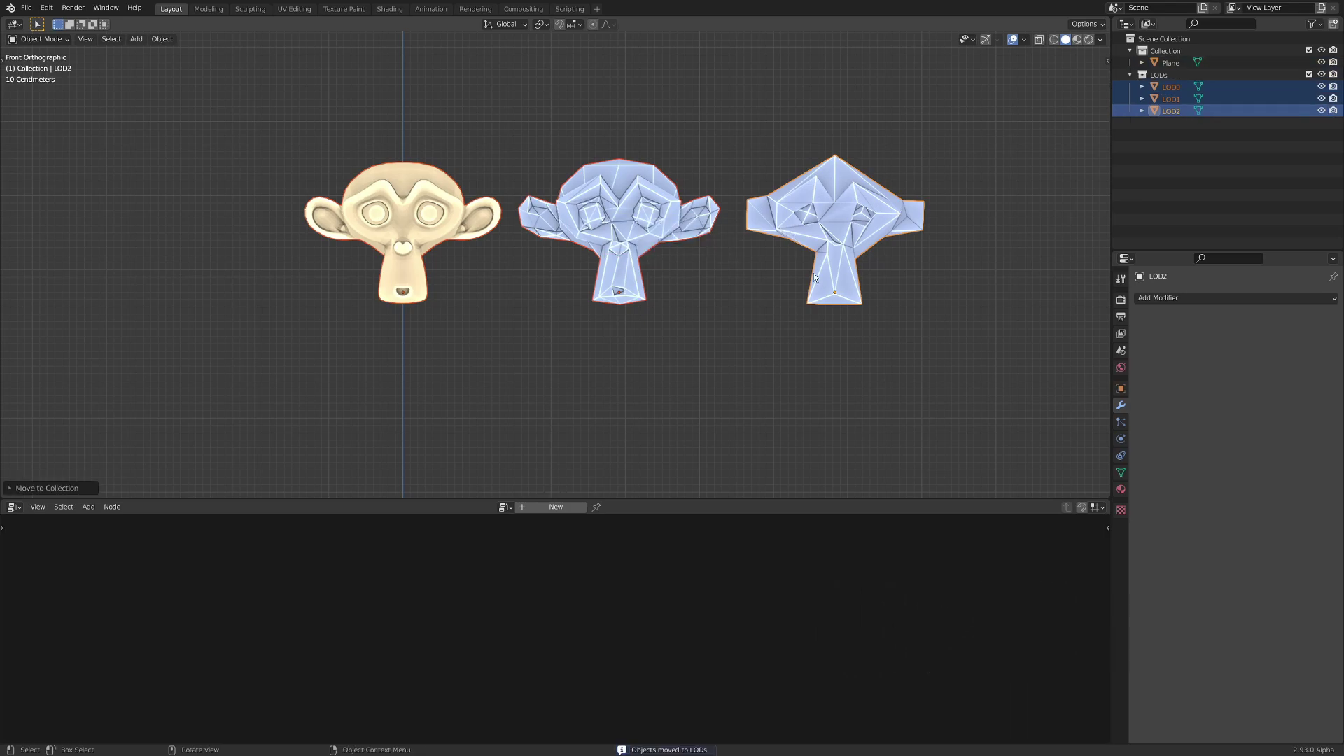
{"action": "left_click", "coordinate": [1308, 74]}
- Select the plane and create a new Geometry Nodes tree on it
{"action": "middle_click_drag", "start_coordinate": [965, 175], "coordinate": [621, 322]}
{"action": "left_click", "coordinate": [576, 336]}
{"action": "left_click", "coordinate": [555, 507]}
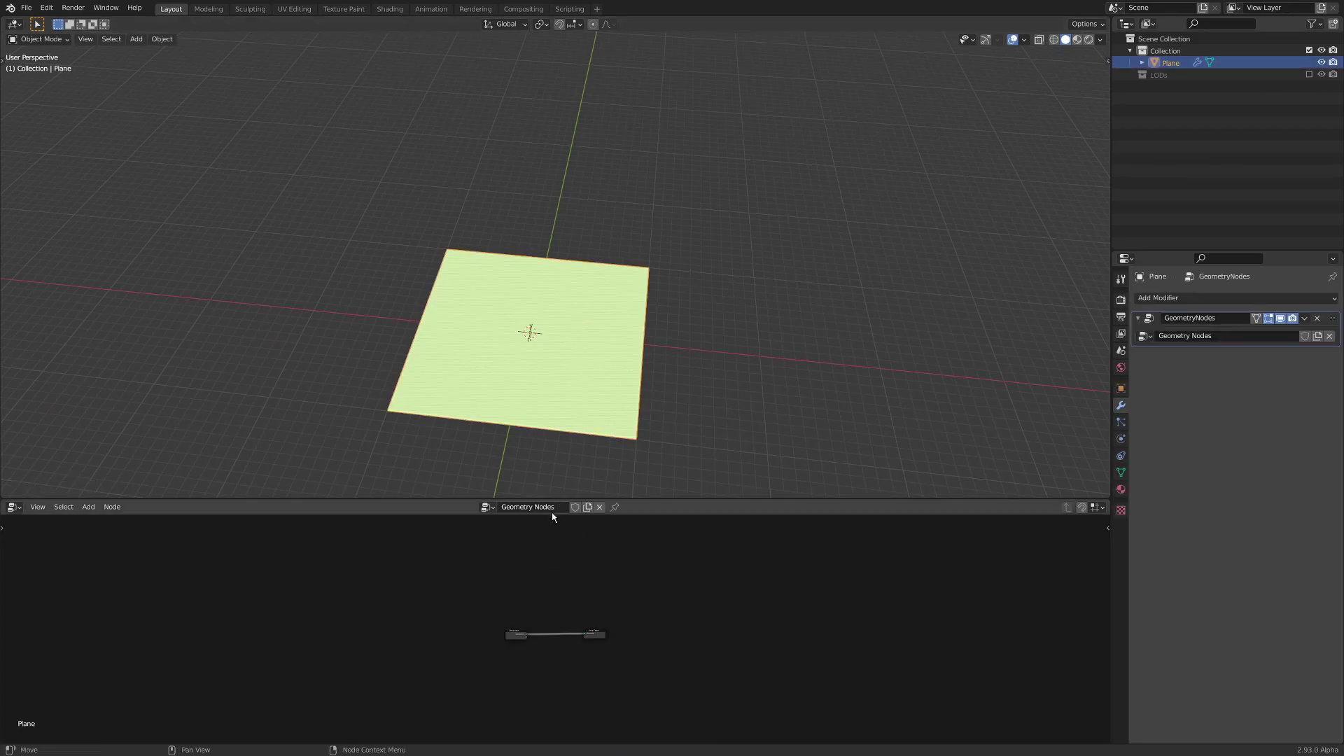
- Insert a Point Distribute node between Group Input and Group Output and shift it with Group Input to leave room before the output
{"action": "scroll", "coordinate": [588, 375], "scroll_direction": "up", "scroll_amount": 4}
{"action": "middle_click_drag", "start_coordinate": [602, 351], "coordinate": [690, 138], "text": "shift"}
{"action": "scroll", "coordinate": [653, 620], "scroll_direction": "up", "scroll_amount": 7}
{"action": "scroll", "coordinate": [652, 620], "scroll_direction": "up", "scroll_amount": 3}
{"action": "middle_click_drag", "start_coordinate": [600, 636], "coordinate": [609, 583]}
{"action": "key", "text": "shift+a"}
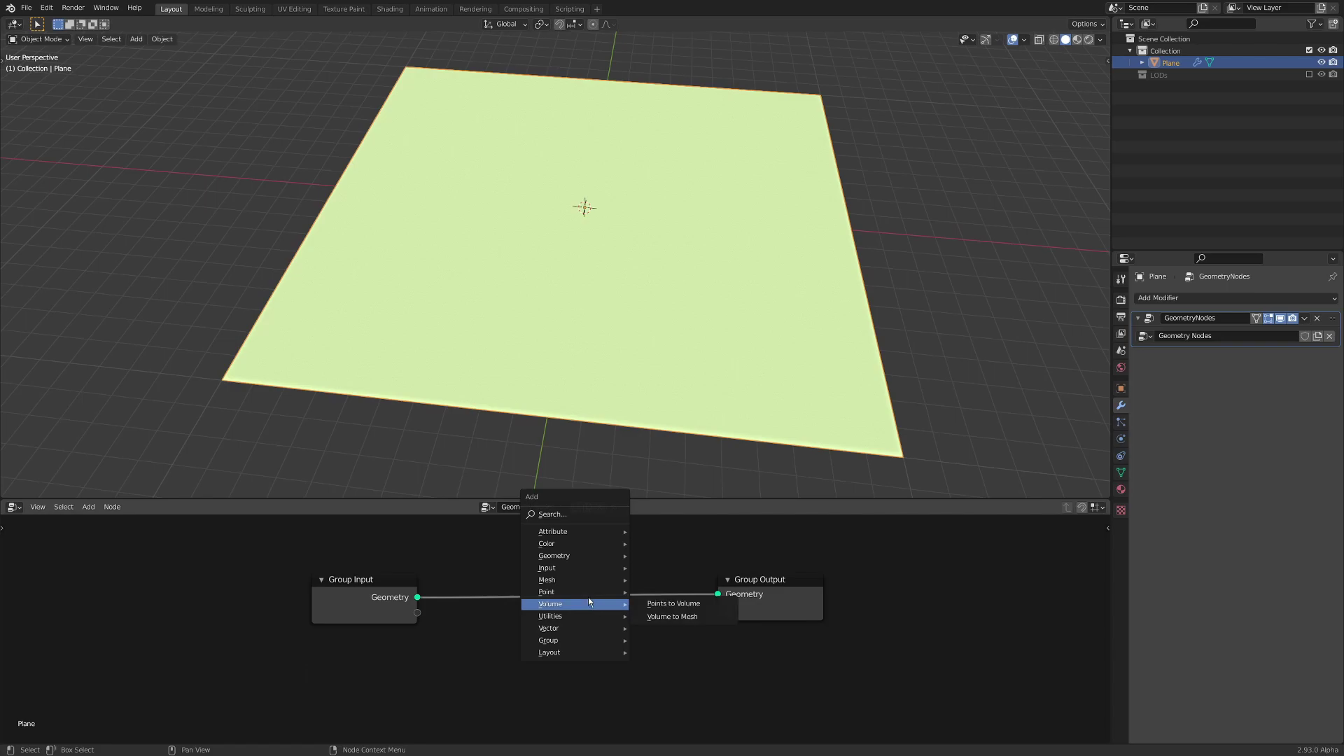
{"action": "mouse_move", "coordinate": [588, 599]}
{"action": "left_click", "coordinate": [675, 604]}
{"action": "left_click", "coordinate": [570, 625]}
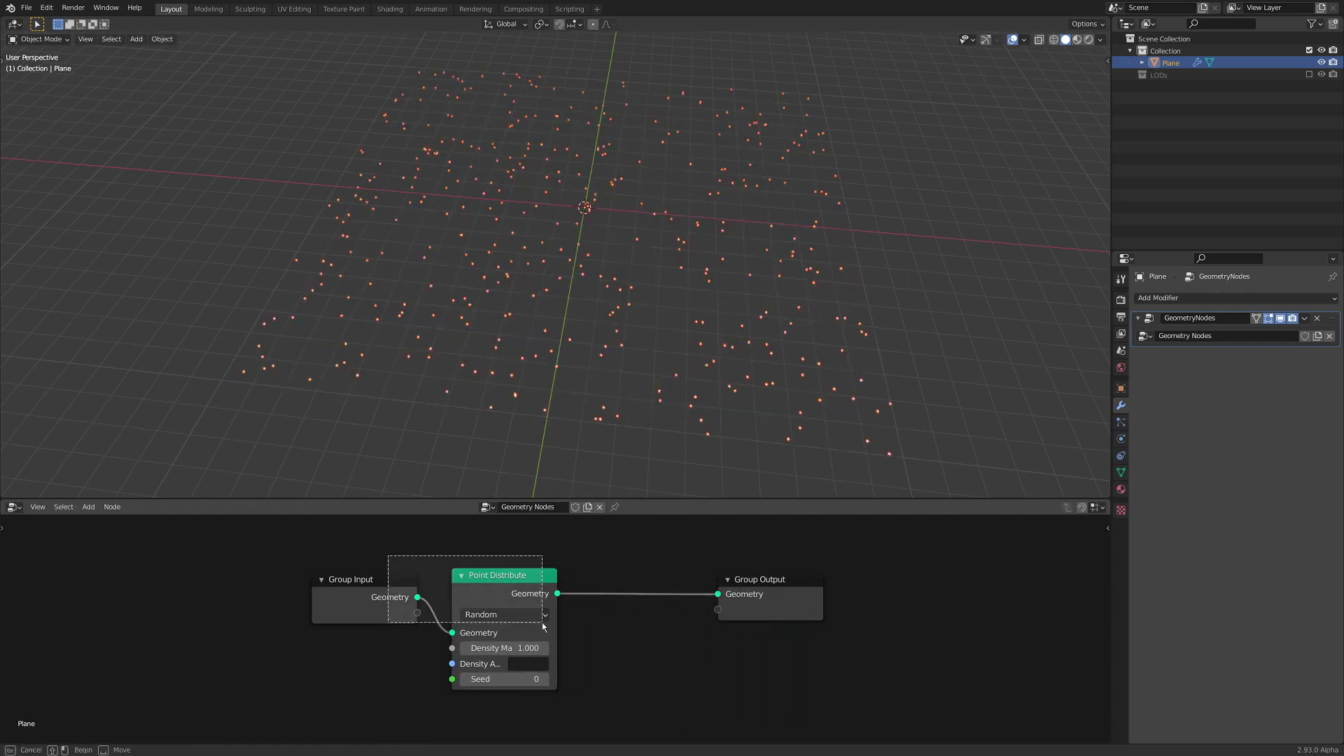
{"action": "key", "text": "g"}
{"action": "left_click", "coordinate": [345, 585]}
{"action": "left_click_drag", "start_coordinate": [344, 585], "coordinate": [360, 626]}
- Insert a Point Instance node after Point Distribute and set its object to LOD0
{"action": "key", "text": "shift+a"}
{"action": "mouse_move", "coordinate": [600, 575]}
{"action": "left_click", "coordinate": [658, 597]}
{"action": "left_click", "coordinate": [594, 623]}
{"action": "left_click", "coordinate": [601, 665]}
{"action": "left_click", "coordinate": [592, 510]}
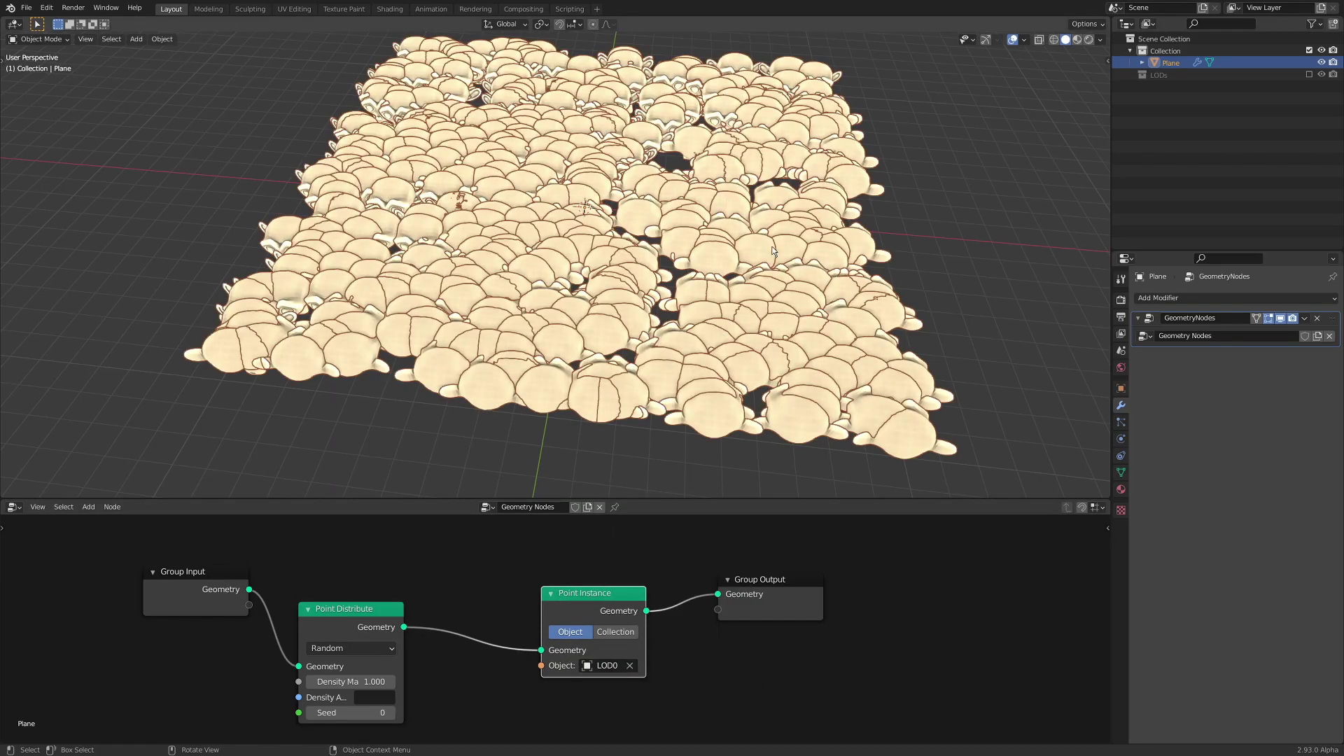
- Enable the LODs collection and scale its three monkeys down together
{"action": "middle_click_drag", "start_coordinate": [700, 329], "coordinate": [721, 308]}
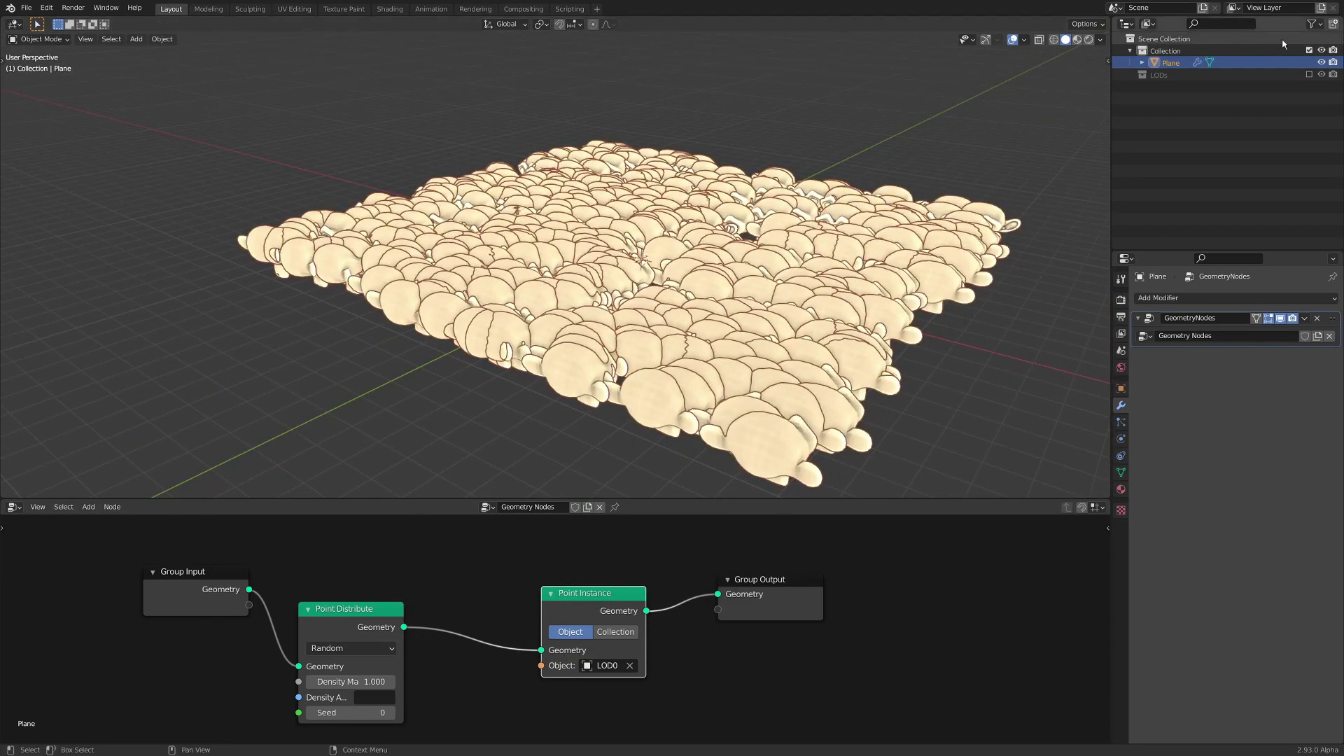
{"action": "left_click", "coordinate": [1309, 73]}
{"action": "left_click", "coordinate": [1174, 87]}
{"action": "left_click", "coordinate": [1173, 112], "text": "shift"}
{"action": "key", "text": "s"}
{"action": "left_click", "coordinate": [769, 112]}
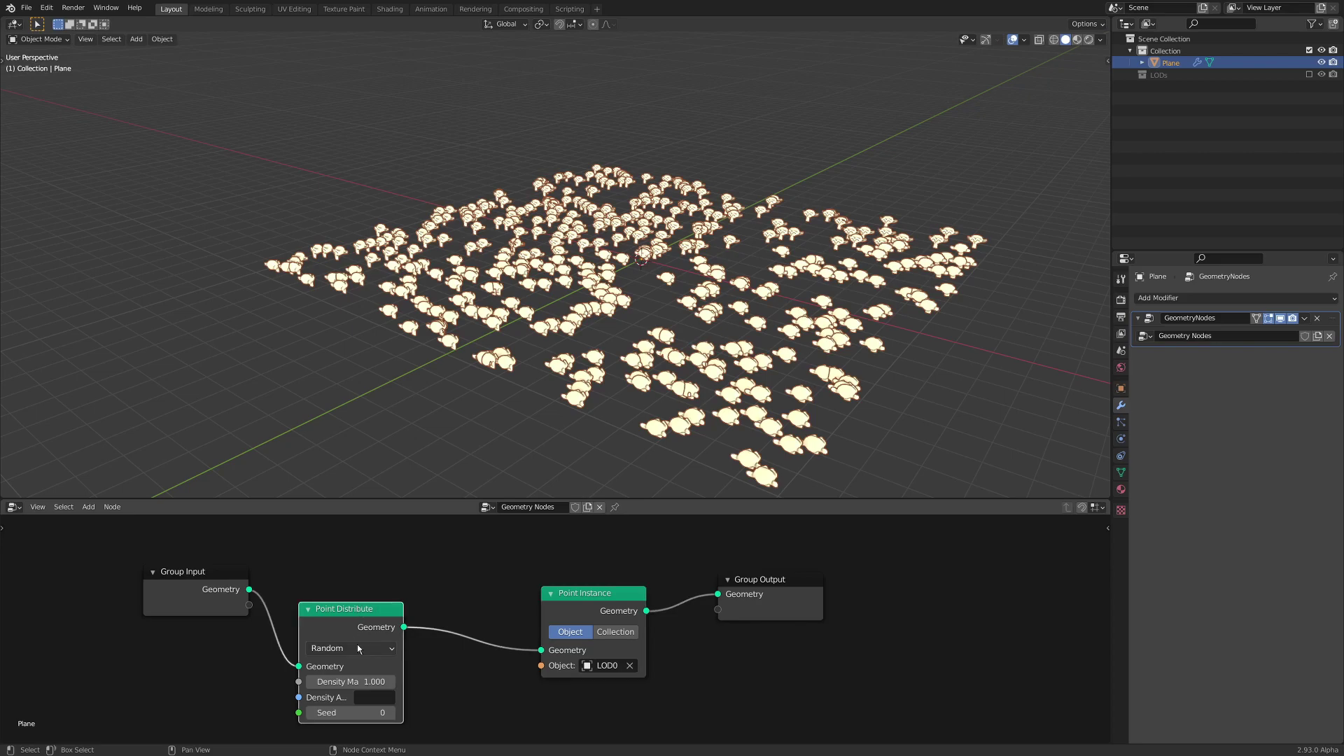
- Switch Point Distribute to Poisson Disk with a minimum distance of 0.460 and a maximum density of 5.100
{"action": "left_click", "coordinate": [356, 644]}
{"action": "left_click", "coordinate": [361, 666]}
{"action": "left_click_drag", "start_coordinate": [350, 681], "coordinate": [392, 697]}
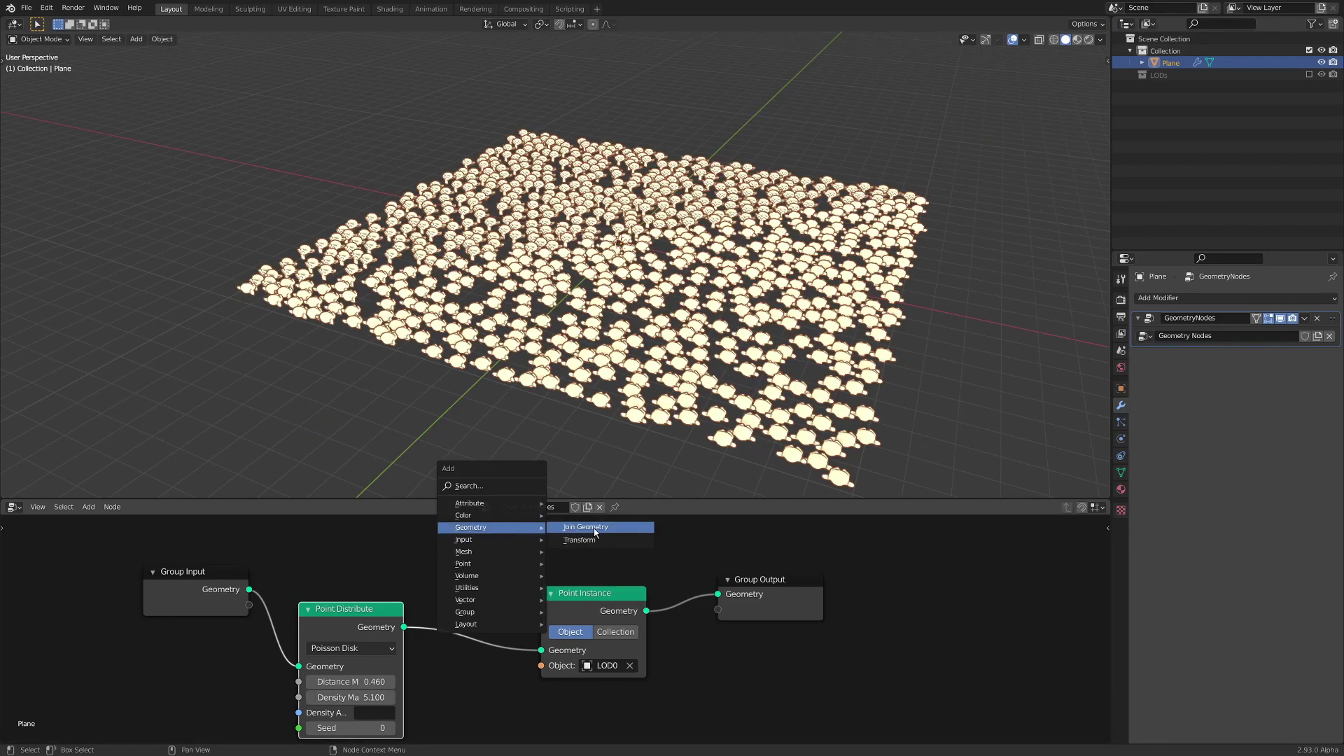
- Insert a Join Geometry node before Group Output and connect the Group Input geometry to it
{"action": "left_click", "coordinate": [595, 532]}
{"action": "left_click", "coordinate": [708, 557]}
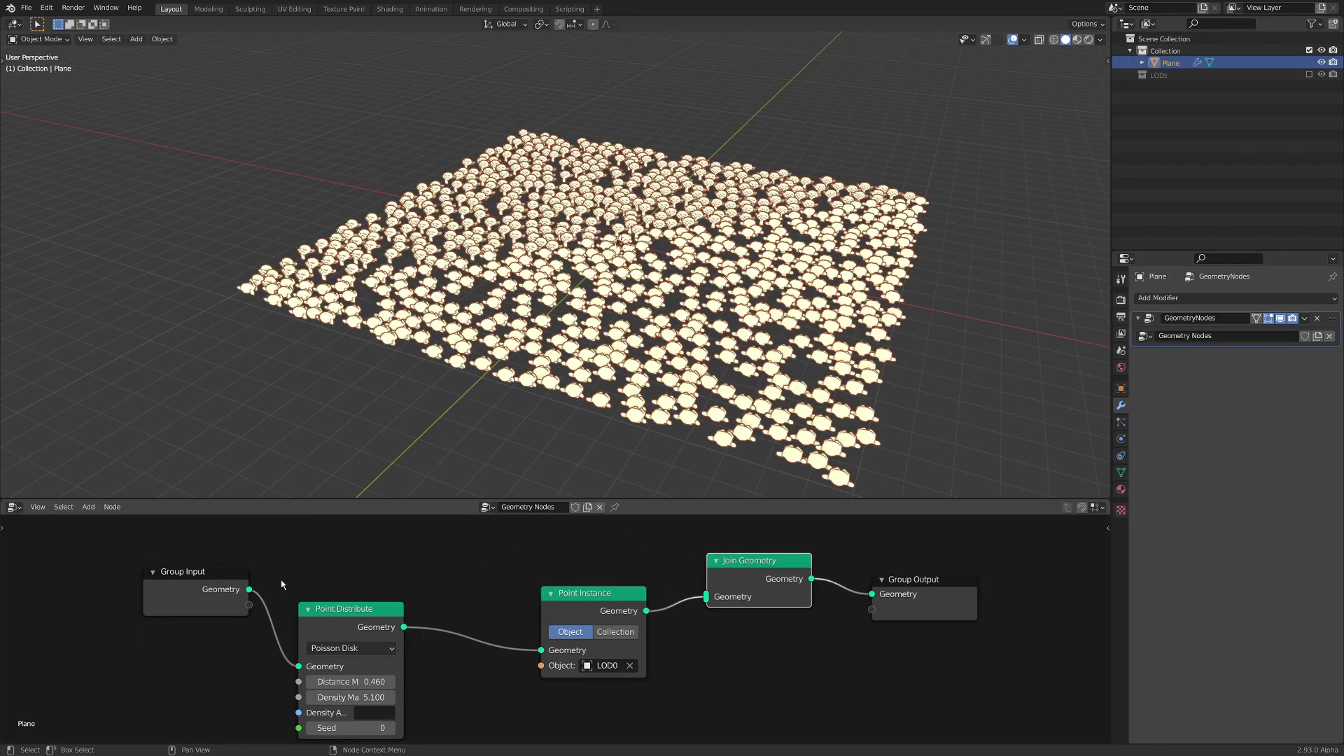
{"action": "left_click_drag", "start_coordinate": [249, 590], "coordinate": [353, 596]}
{"action": "left_click_drag", "start_coordinate": [692, 603], "coordinate": [705, 596]}
- Add a camera and align it to the current view
{"action": "key", "text": "shift+a"}
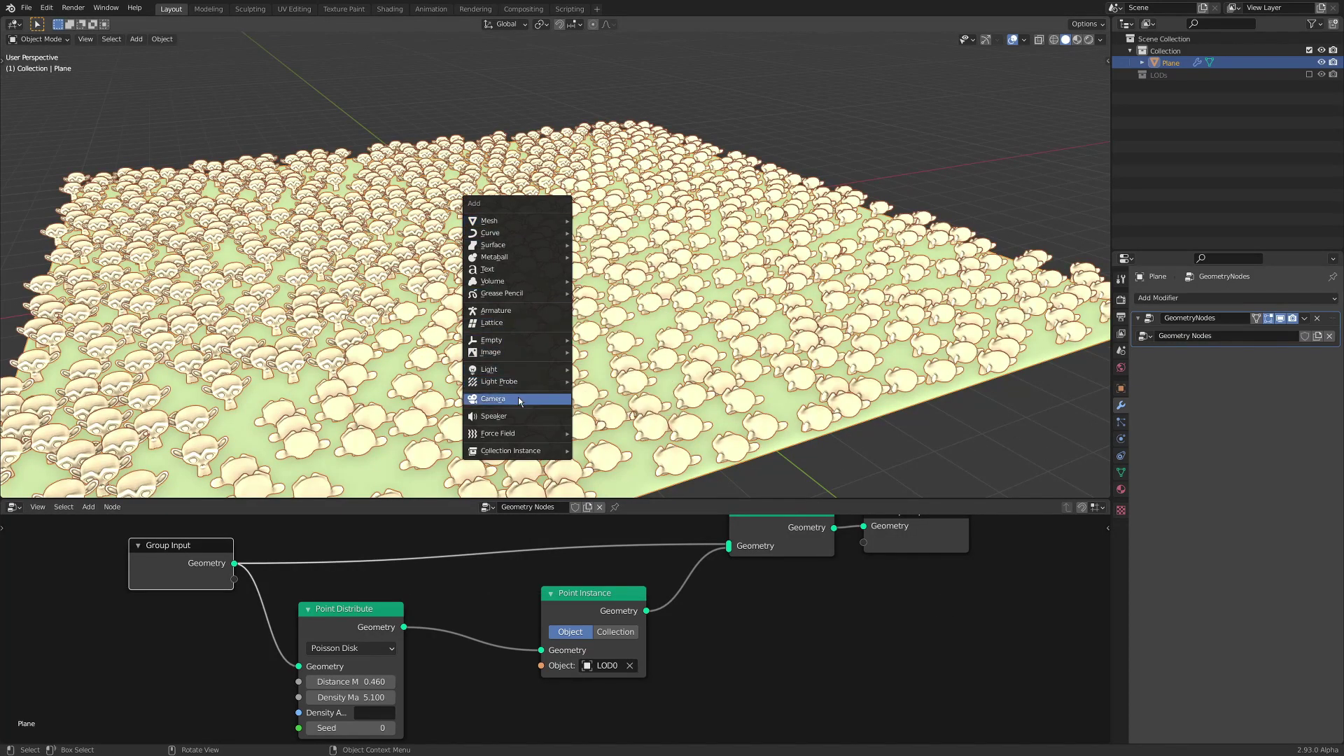
{"action": "left_click", "coordinate": [519, 399]}
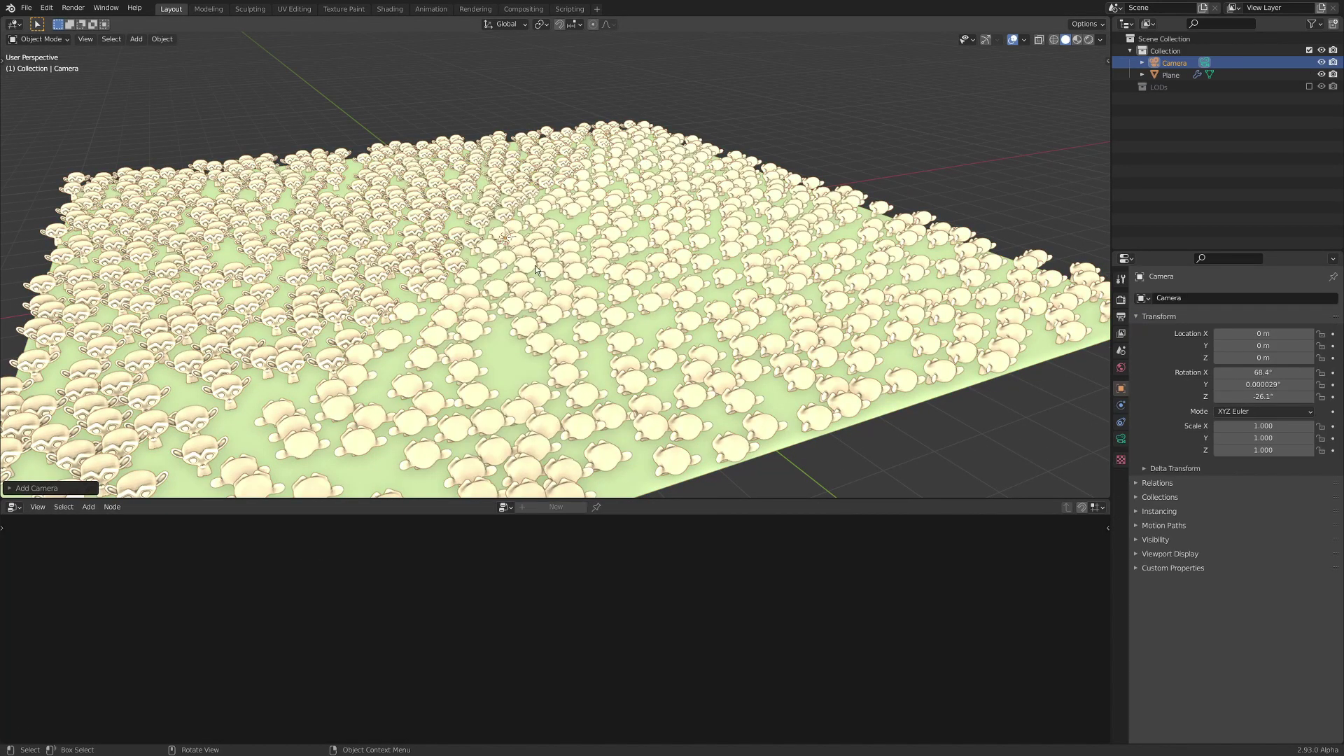
{"action": "key", "text": "ctrl+alt+KP_0"}
- Fly the camera closer and lower over the field of monkeys
{"action": "key", "text": "shift+grave"}
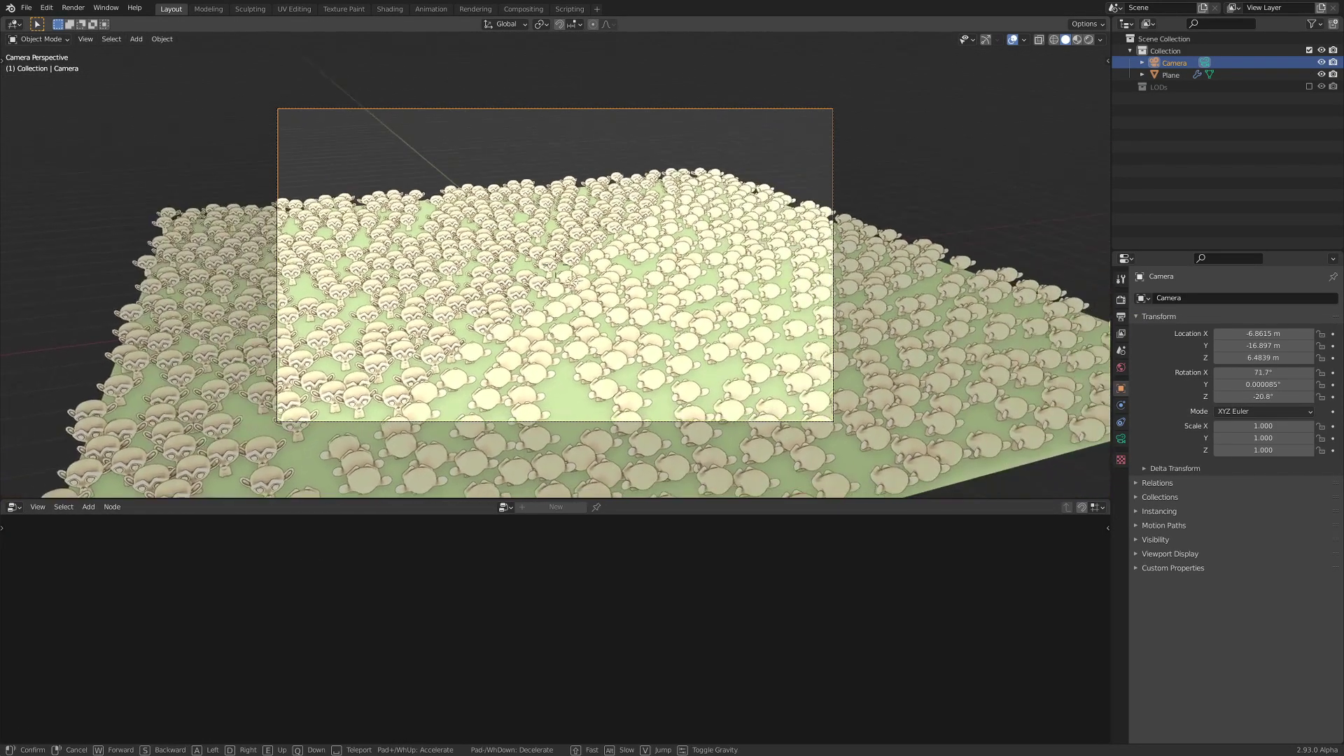
{"action": "key", "text": "w"}
{"action": "key", "text": "q"}
{"action": "left_click", "coordinate": [555, 265]}
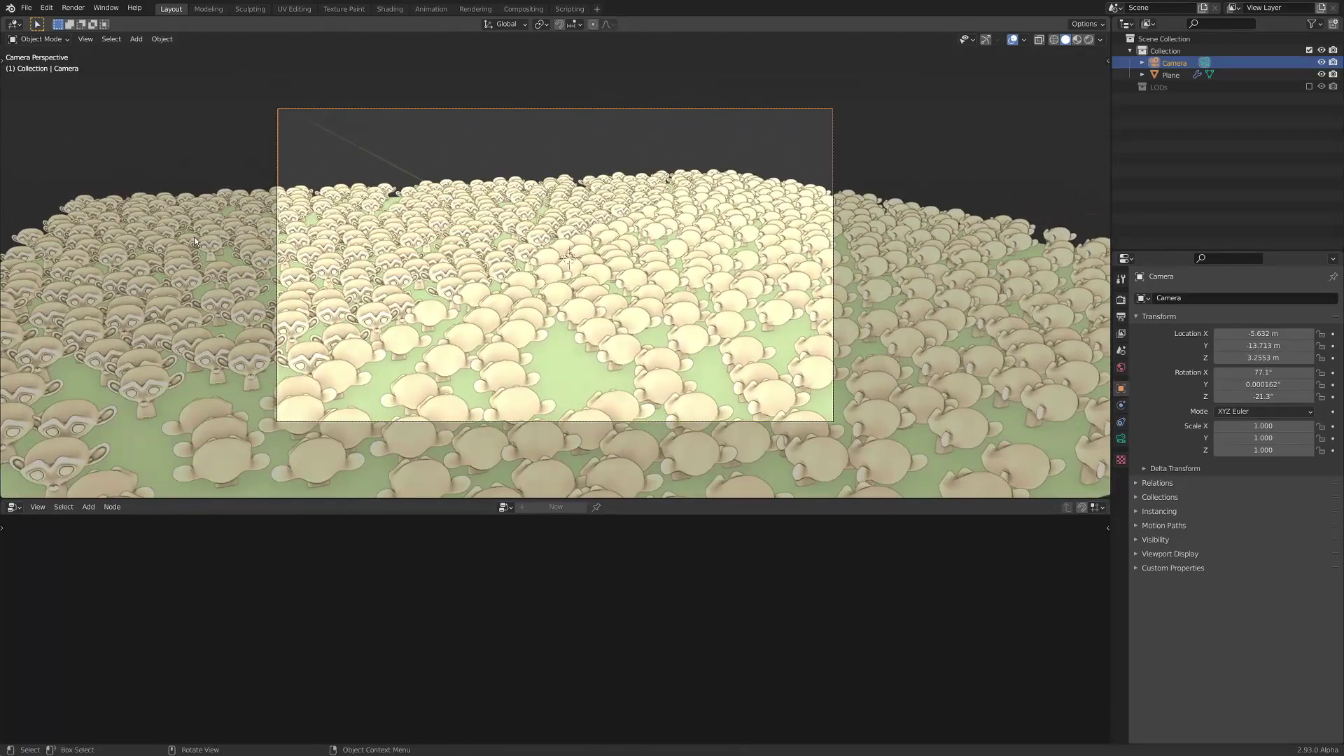
{"action": "key", "text": "d"}
- Reselect the plane and move Point Instance, Join Geometry and Group Output away from Point Distribute to make room between them
{"action": "mouse_move", "coordinate": [128, 167]}
{"action": "left_mouse_down"}
{"action": "mouse_move", "coordinate": [102, 193]}
{"action": "mouse_move", "coordinate": [185, 403]}
{"action": "left_mouse_up"}
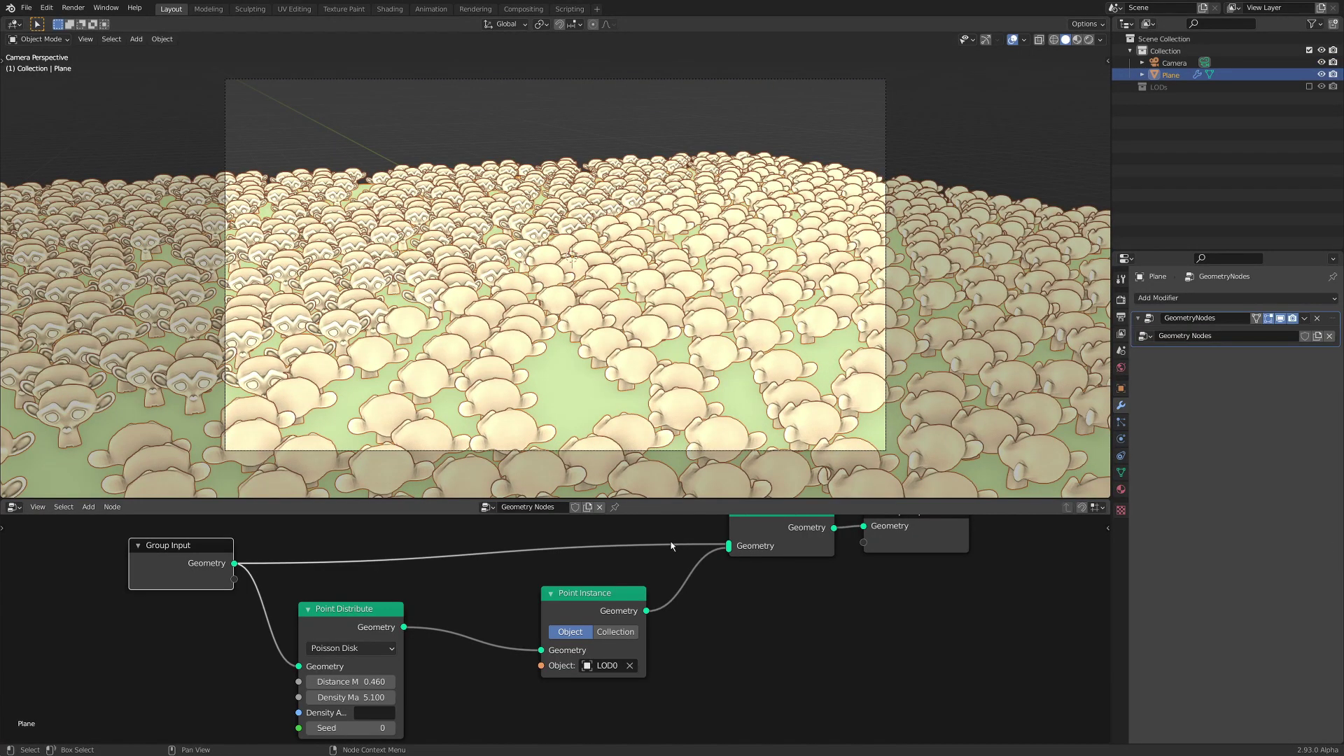
{"action": "scroll", "coordinate": [679, 584], "scroll_direction": "down", "scroll_amount": 4}
{"action": "middle_click_drag", "start_coordinate": [678, 585], "coordinate": [771, 562]}
{"action": "left_click_drag", "start_coordinate": [668, 538], "coordinate": [840, 618]}
{"action": "left_click_drag", "start_coordinate": [679, 597], "coordinate": [785, 599]}
{"action": "key", "text": "g"}
{"action": "left_click", "coordinate": [478, 617]}
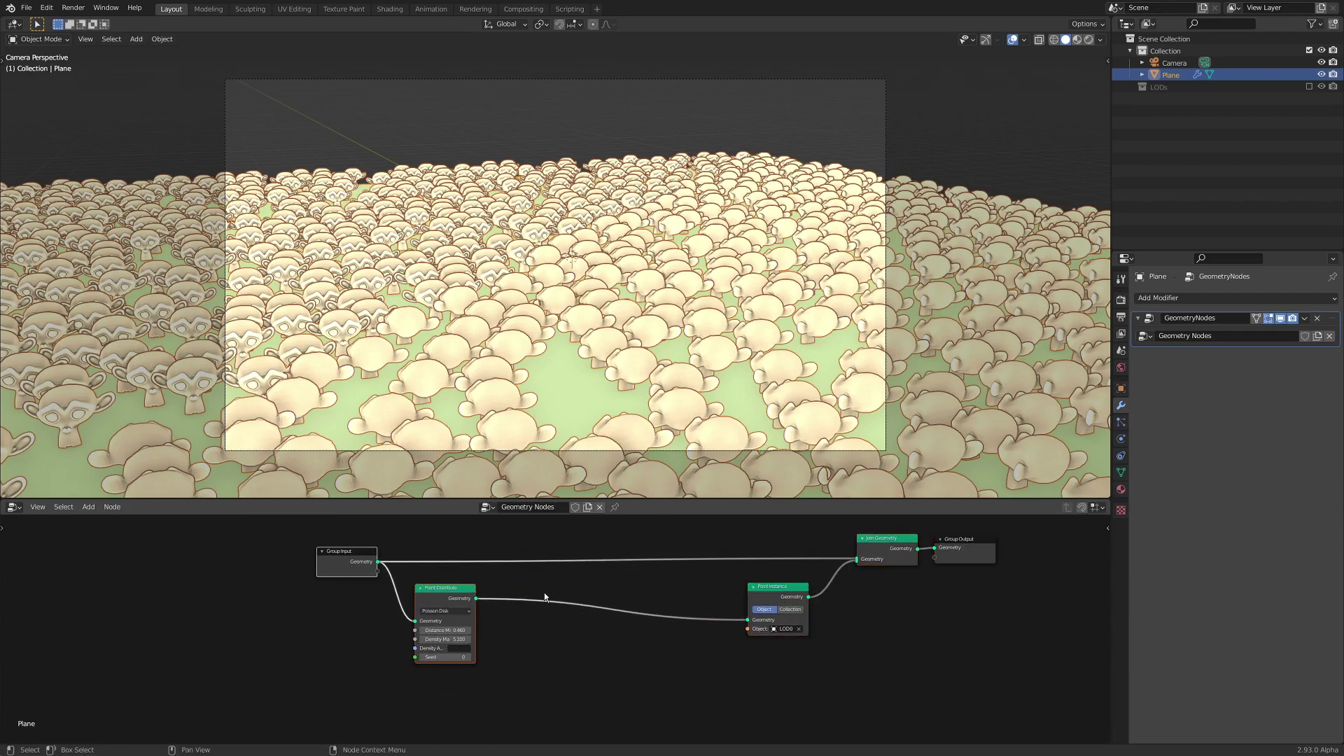
- Link the ERINDALE_TOOLKIT_v0.1 node tree from the Erindale toolkit blend file
{"action": "key", "text": "F4"}
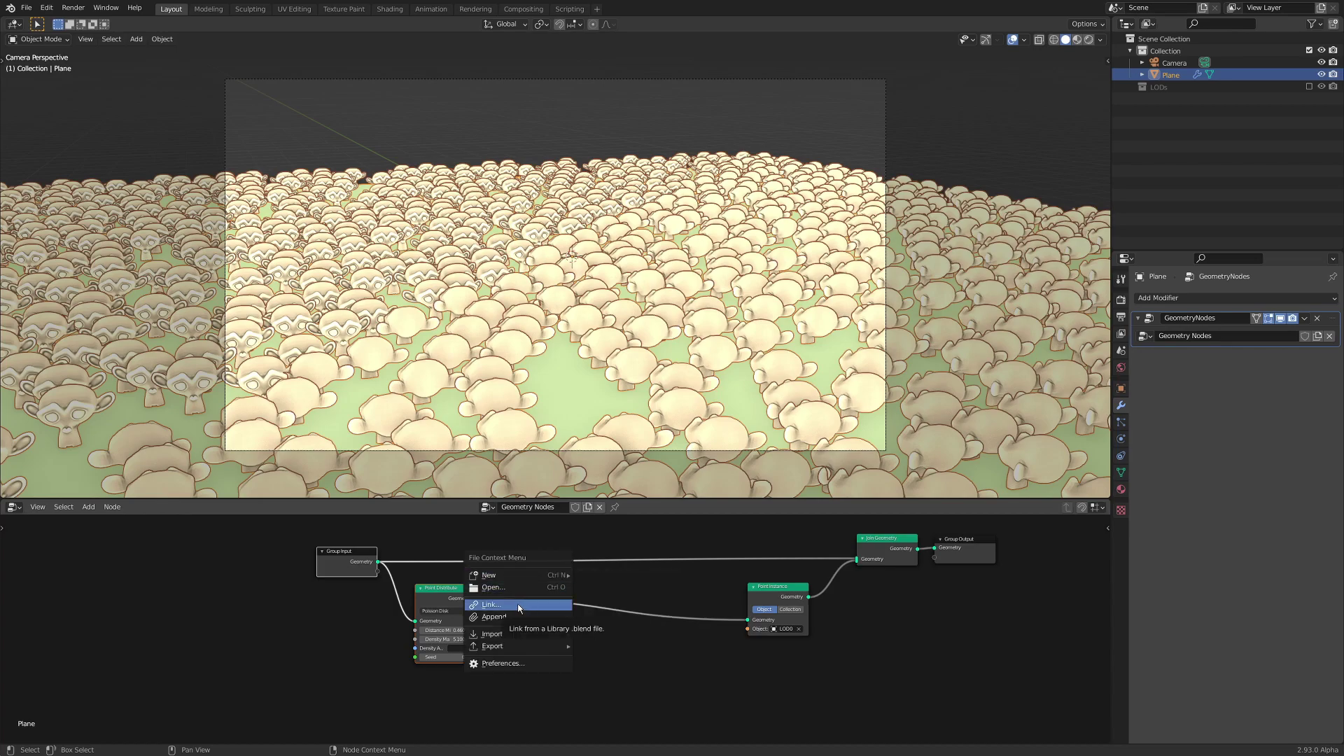
{"action": "left_click", "coordinate": [519, 608]}
{"action": "double_click", "coordinate": [609, 88]}
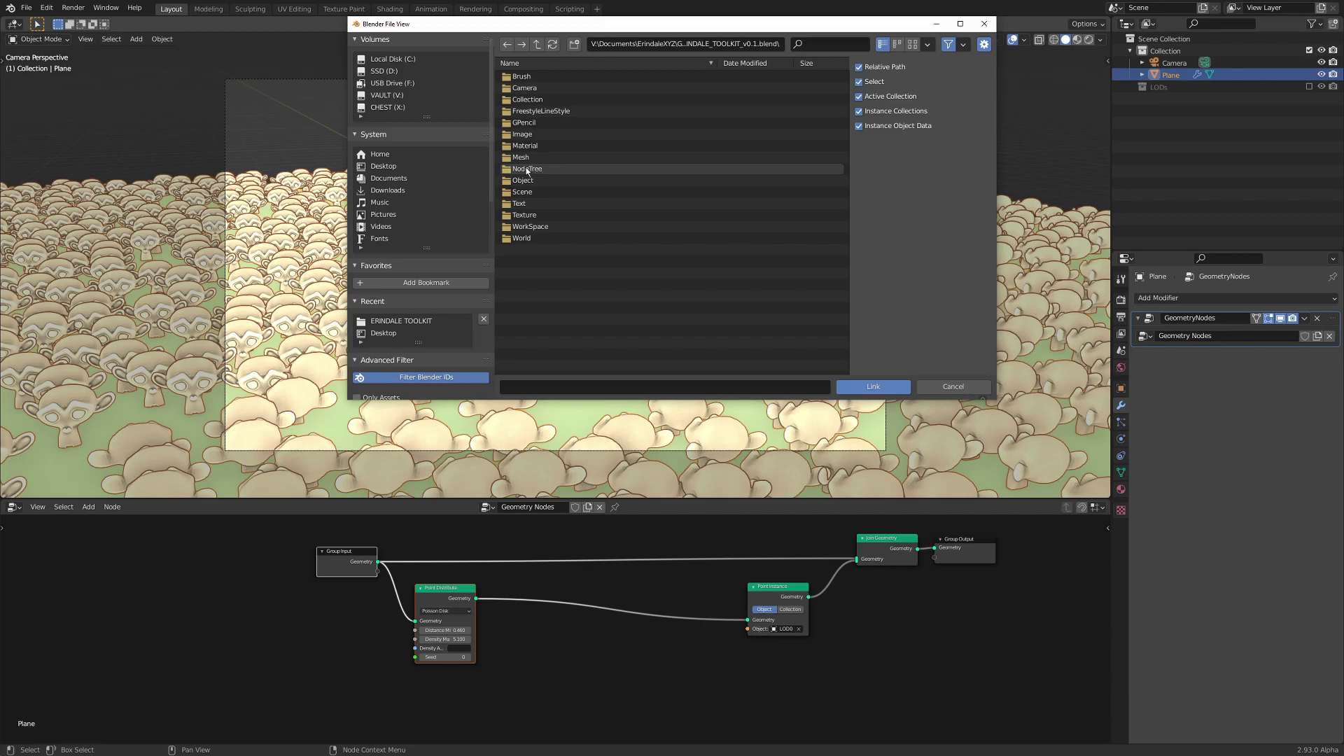
{"action": "double_click", "coordinate": [558, 170]}
{"action": "left_click", "coordinate": [521, 159]}
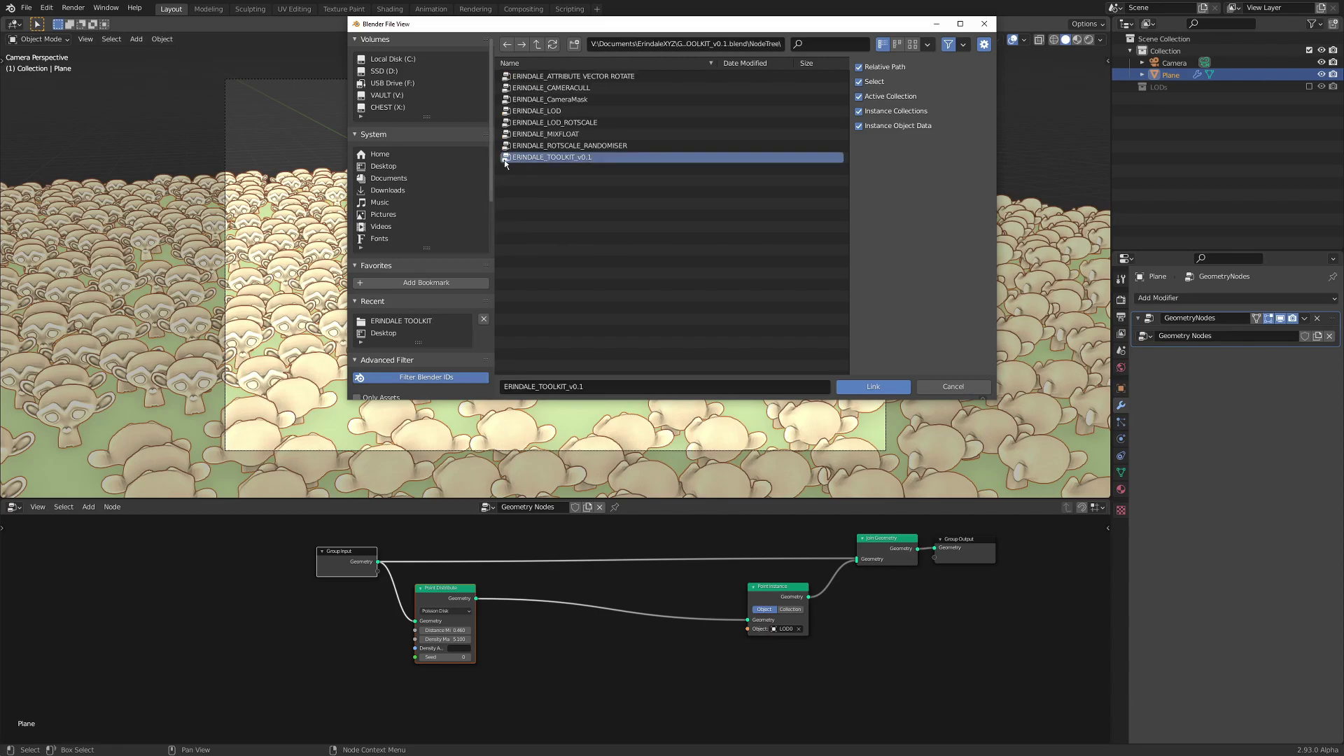
{"action": "double_click", "coordinate": [586, 159]}
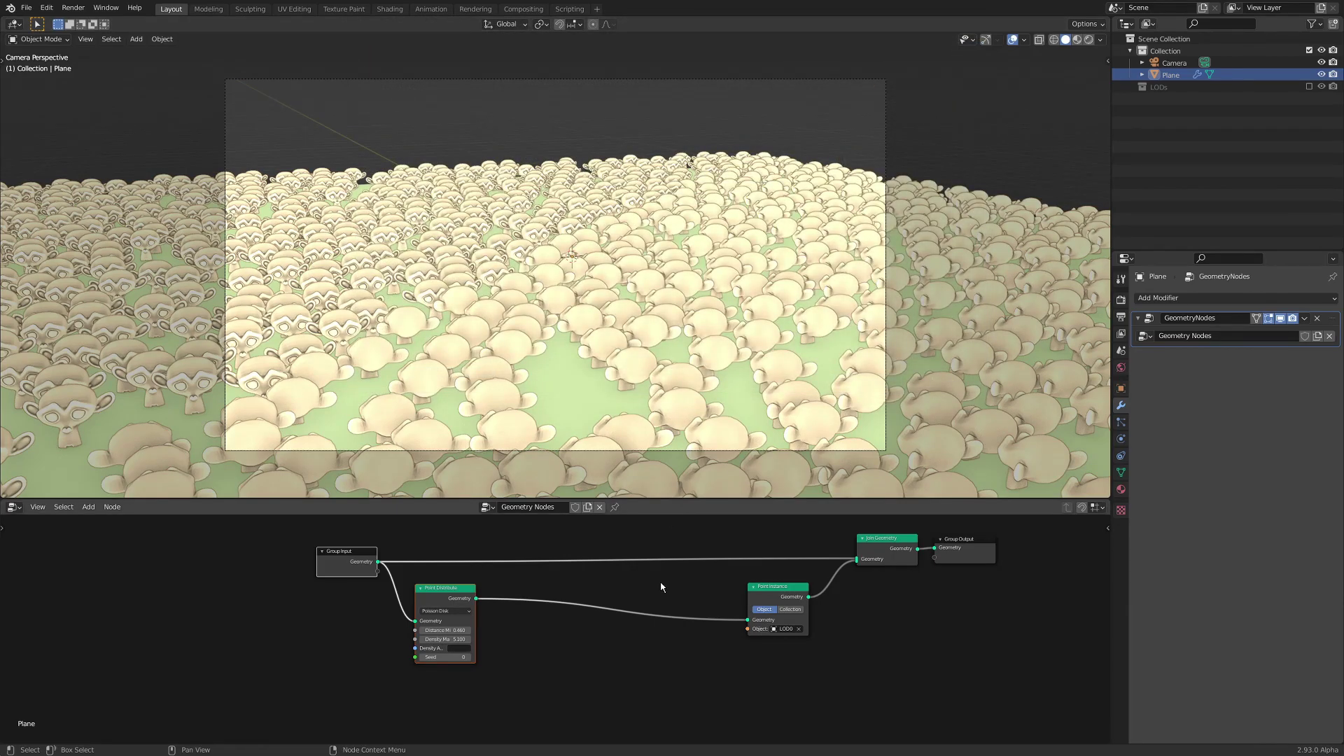
- Insert the ERINDALE_CAMERACULL group between Point Distribute and Point Instance
{"action": "mouse_move", "coordinate": [611, 686]}
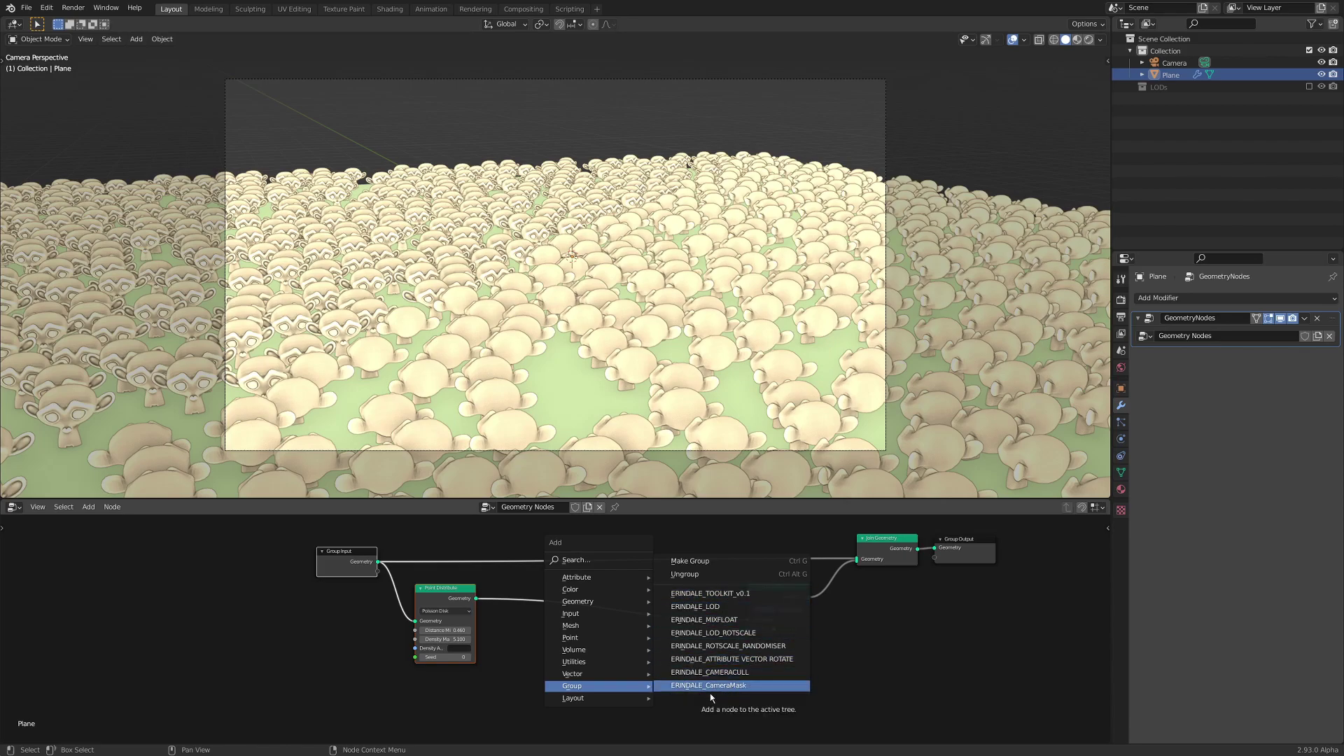
{"action": "left_click", "coordinate": [751, 675]}
{"action": "left_click", "coordinate": [514, 583]}
- Set the camera input of the ERINDALE_CAMERACULL node to Camera and widen the node
{"action": "scroll", "coordinate": [585, 617], "scroll_direction": "up", "scroll_amount": 9}
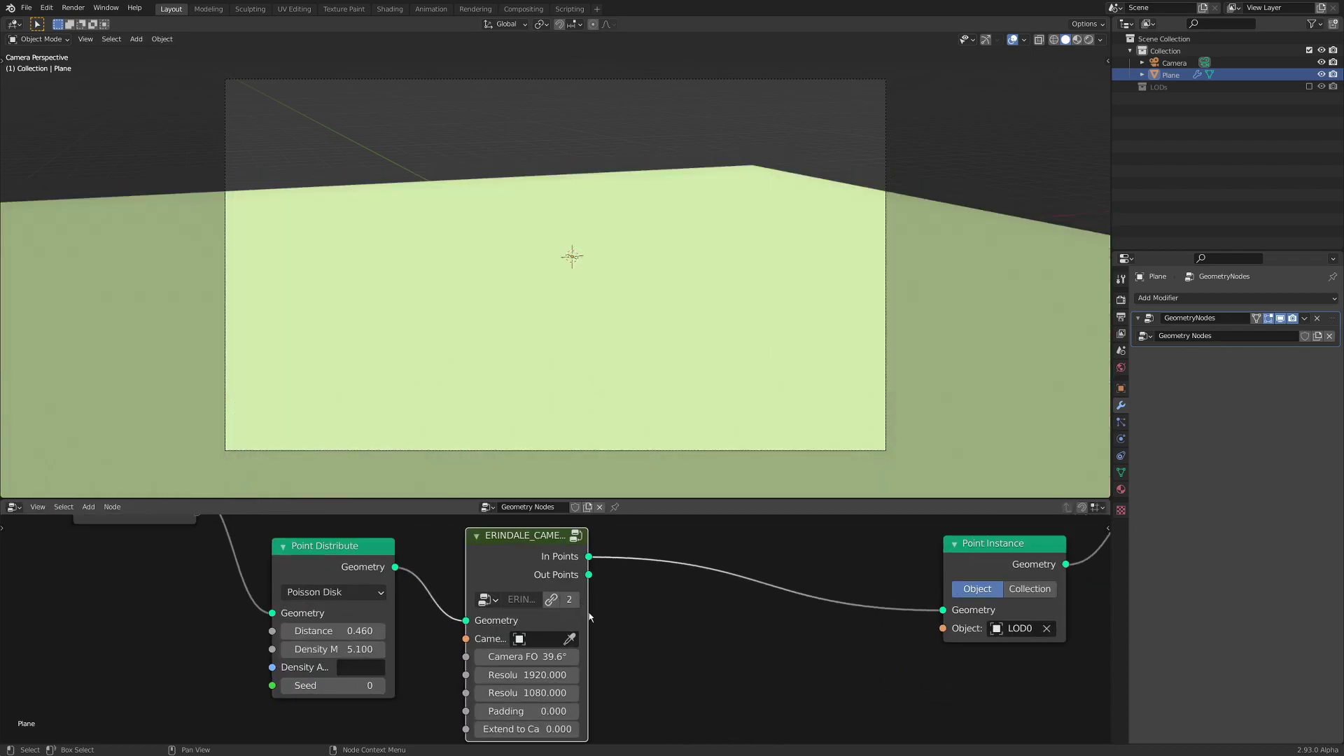
{"action": "middle_click_drag", "start_coordinate": [592, 613], "coordinate": [640, 603]}
{"action": "left_click", "coordinate": [598, 625]}
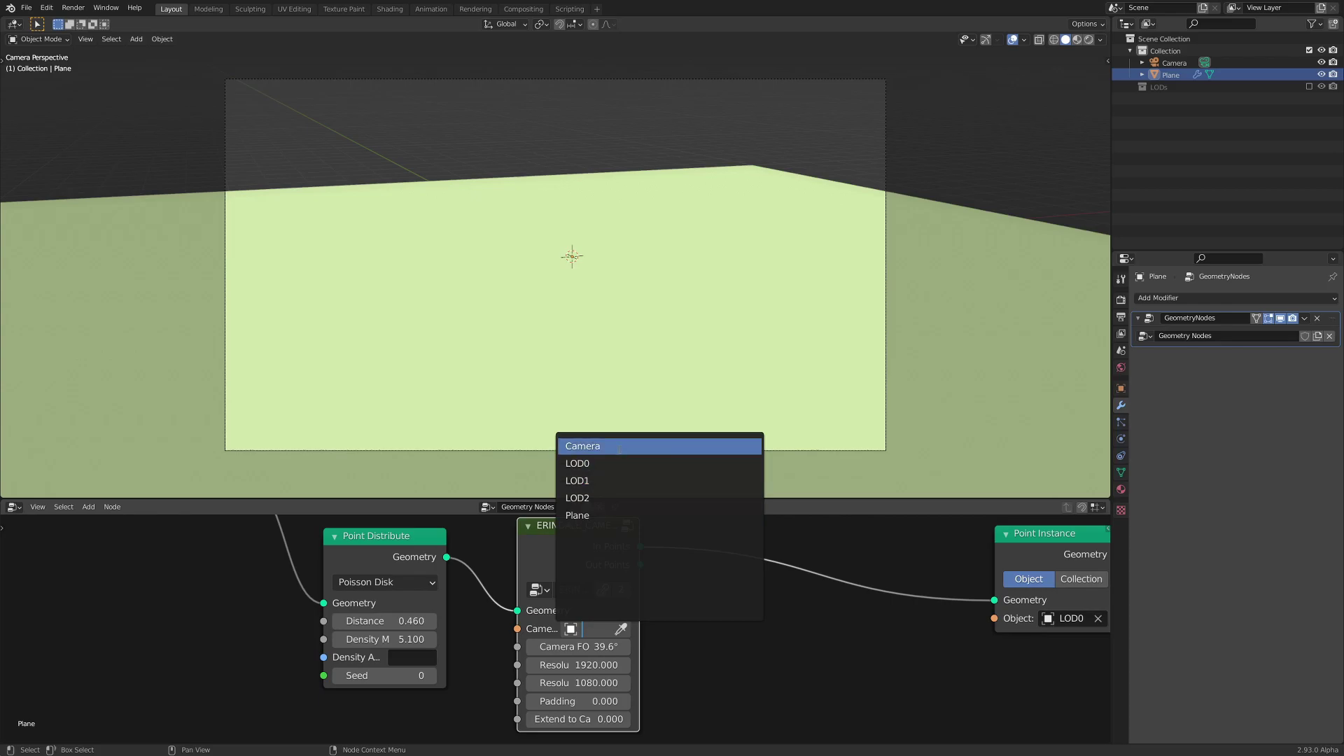
{"action": "left_click", "coordinate": [585, 441]}
{"action": "scroll", "coordinate": [598, 626], "scroll_direction": "up", "scroll_amount": 2}
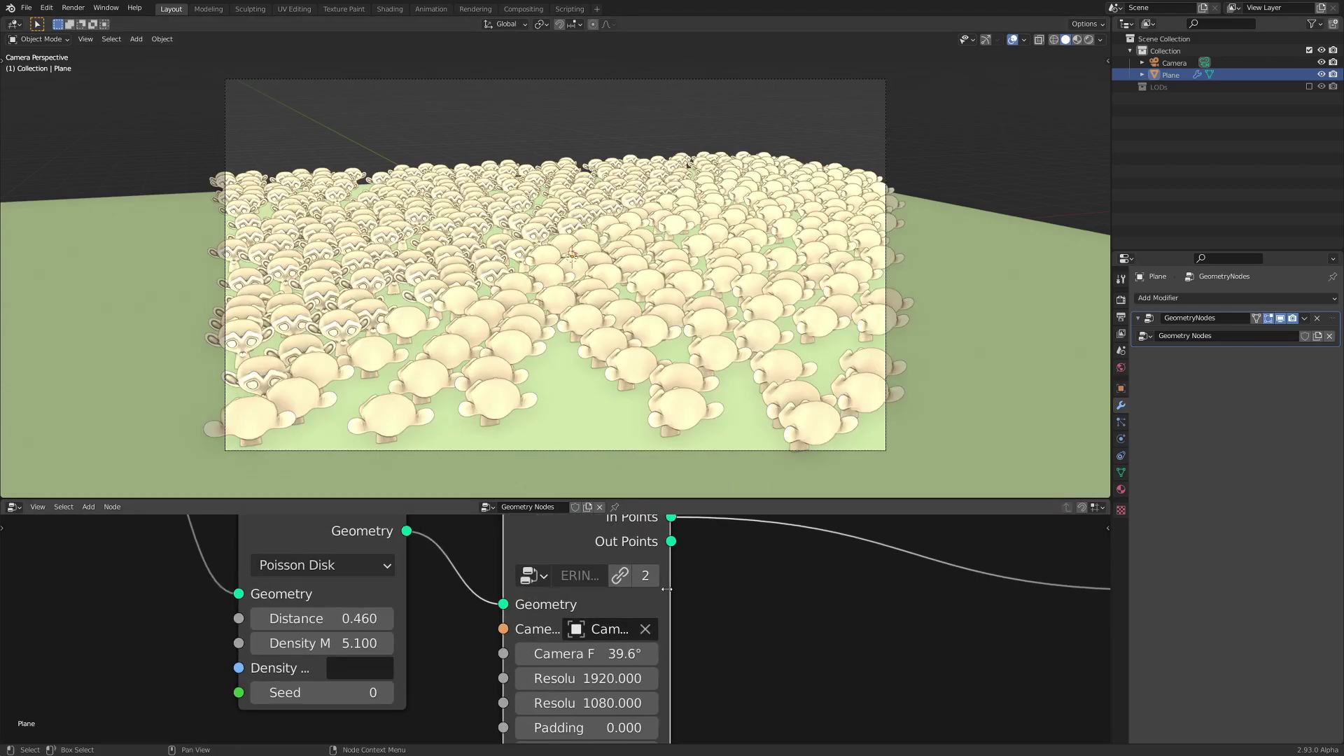
{"action": "left_click_drag", "start_coordinate": [667, 589], "coordinate": [823, 589]}
- Fly the camera around the plane to test the culling, with a framed top view alongside the camera view
{"action": "scroll", "coordinate": [804, 351], "scroll_direction": "down", "scroll_amount": 4}
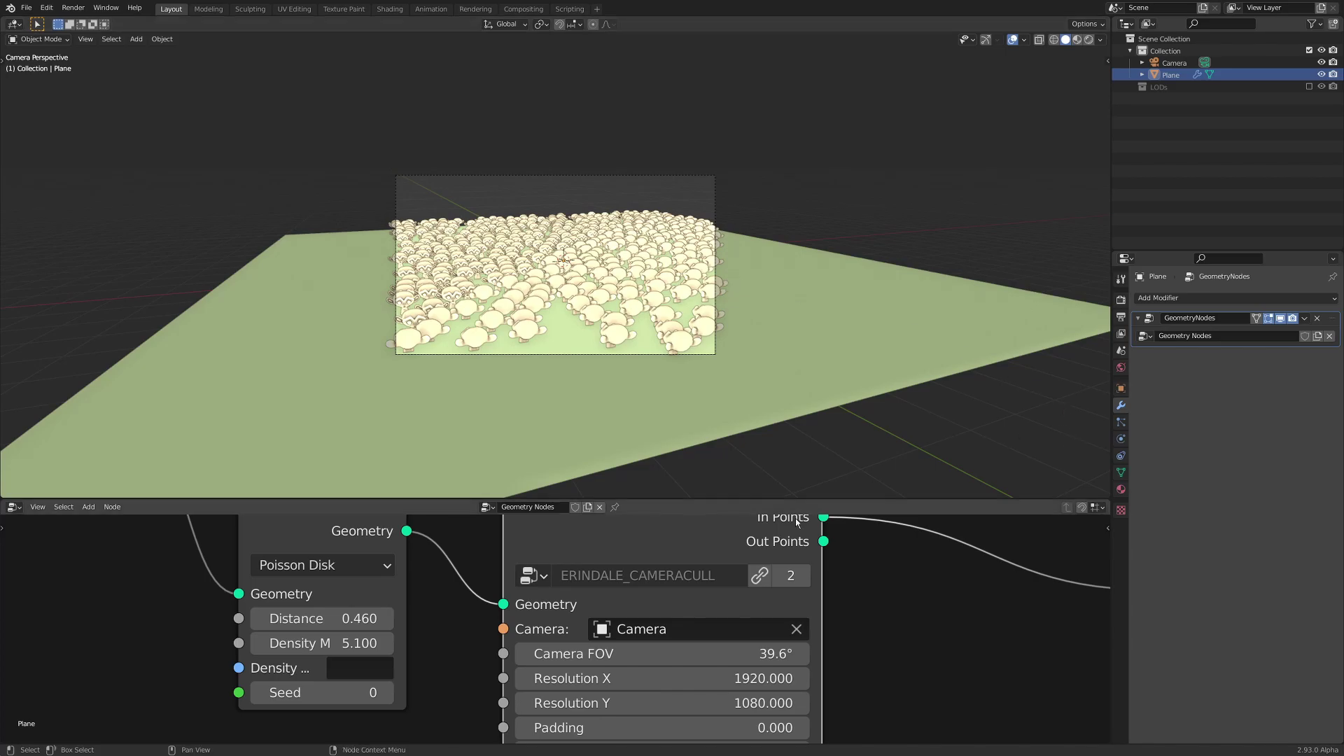
{"action": "key", "text": "shift+grave"}
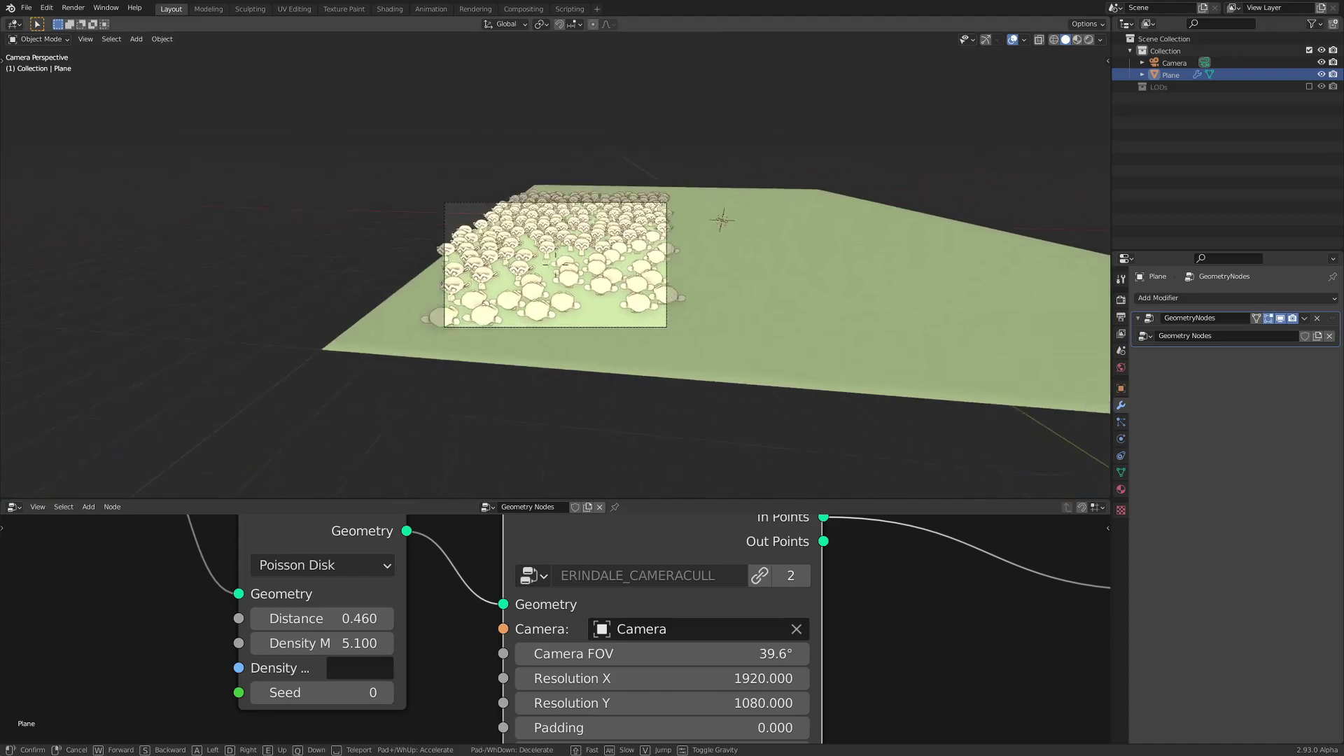
{"action": "left_click", "coordinate": [558, 269]}
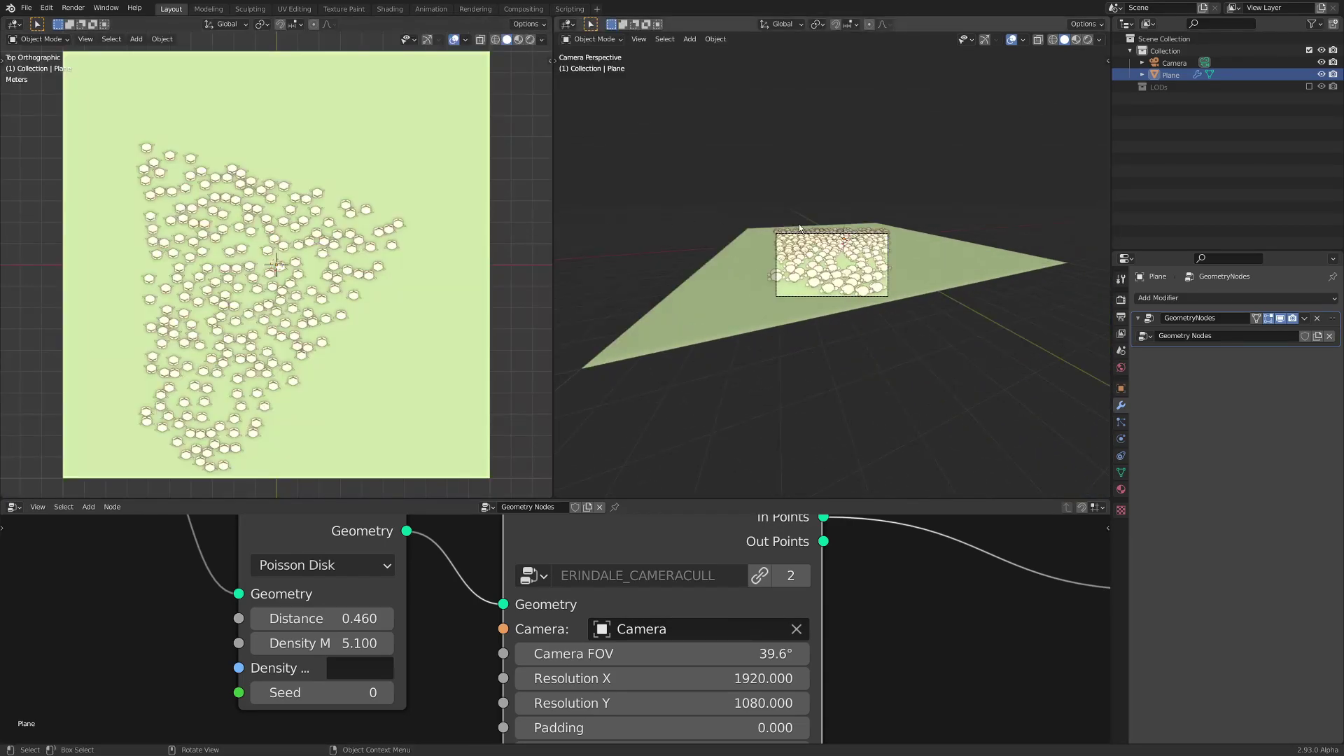
{"action": "key", "text": "Home"}
{"action": "key", "text": "shift+grave"}
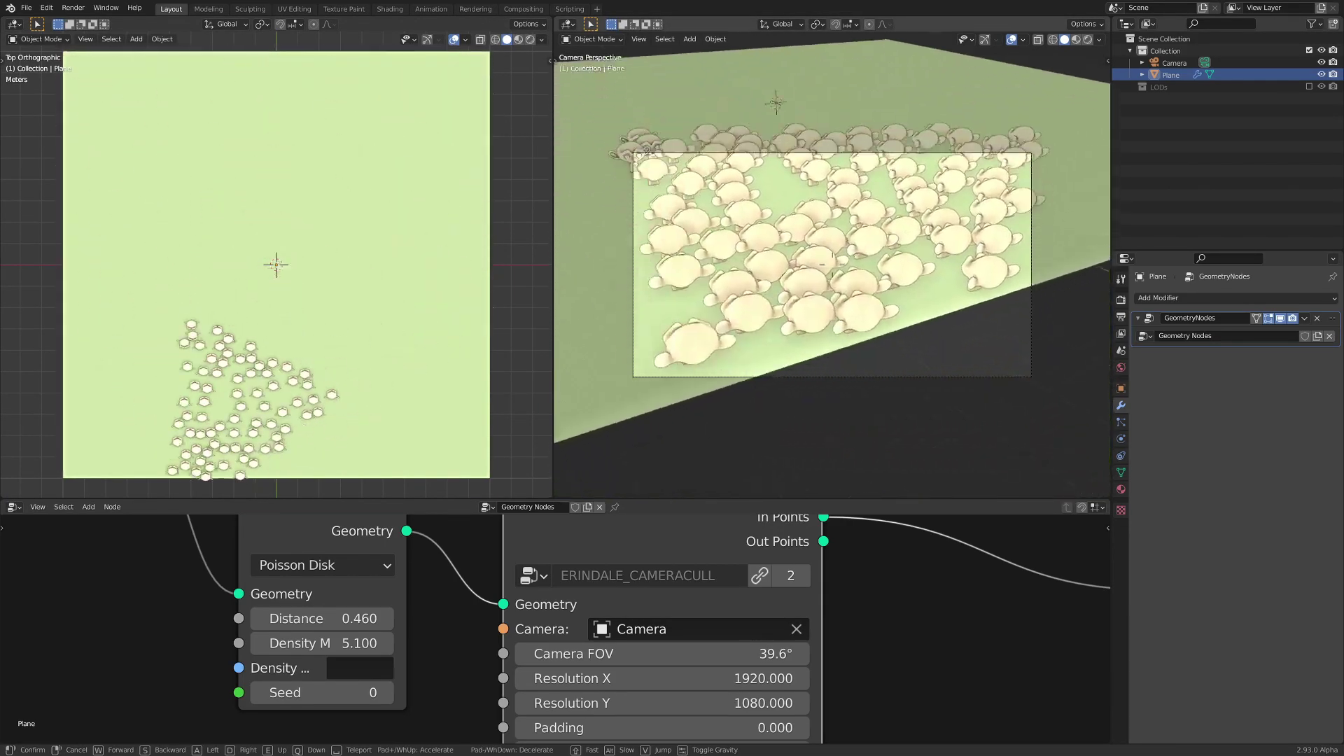
{"action": "left_click", "coordinate": [830, 275]}
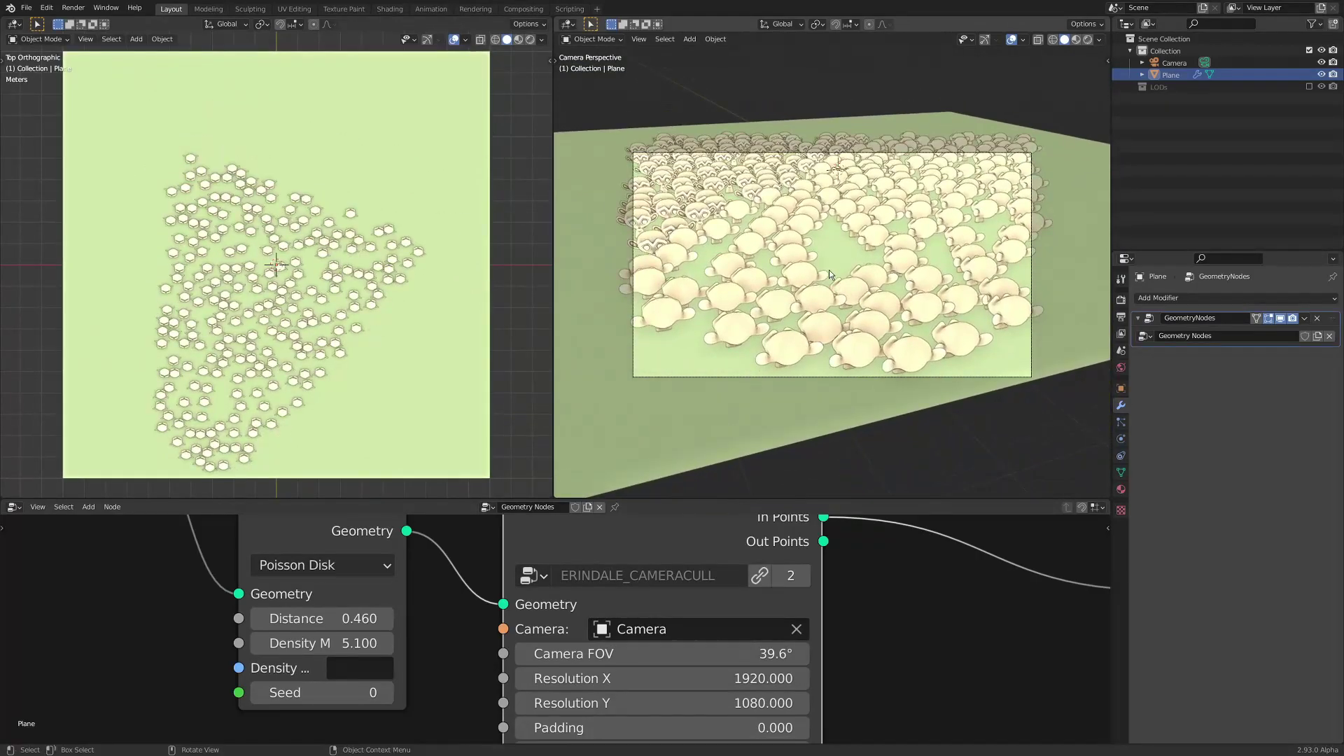
- Set the camera's lens unit to Field of View and copy its field of view as a new driver
{"action": "scroll", "coordinate": [847, 570], "scroll_direction": "down", "scroll_amount": 5}
{"action": "middle_click_drag", "start_coordinate": [846, 570], "coordinate": [770, 553]}
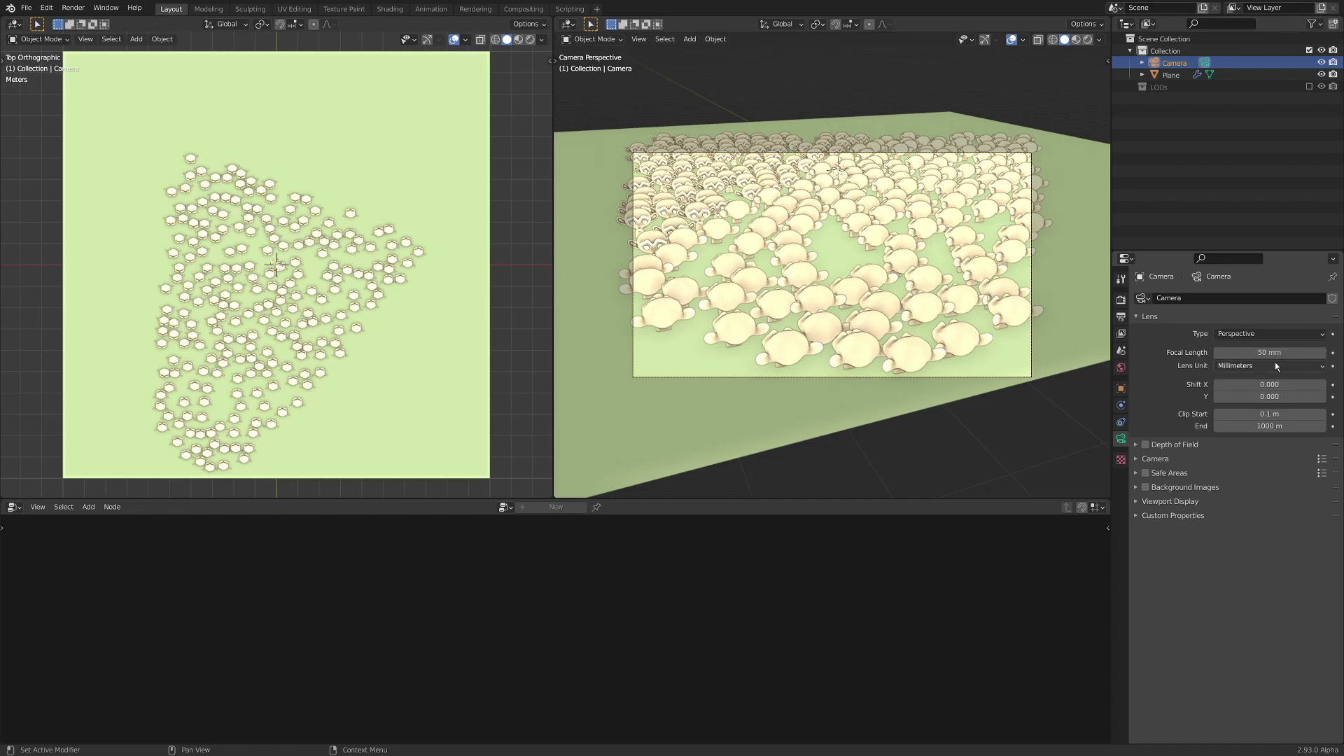
{"action": "left_click", "coordinate": [1275, 365]}
{"action": "left_click", "coordinate": [1266, 392]}
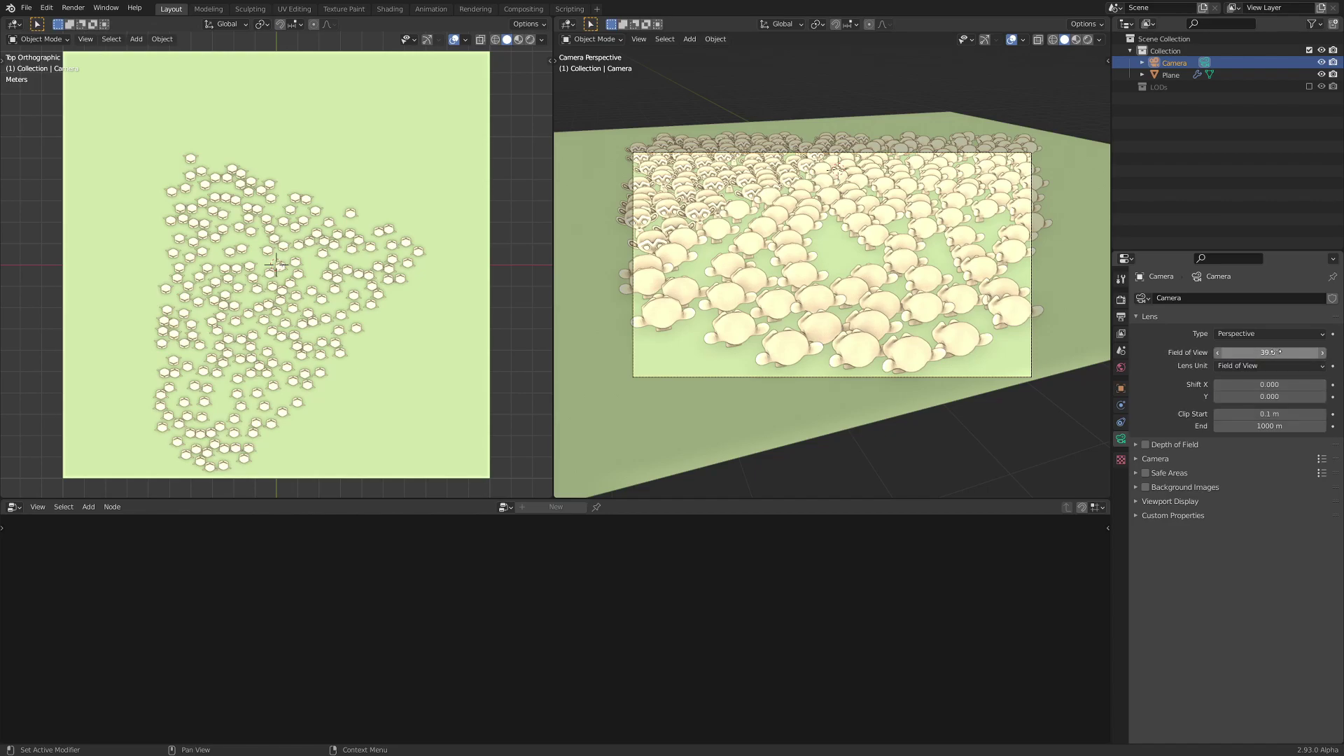
{"action": "right_click", "coordinate": [1274, 352]}
{"action": "left_click", "coordinate": [1258, 399]}
- Reselect the plane, paste the driver onto the cull node's Camera FOV, and pin the node tree
{"action": "left_click", "coordinate": [910, 395]}
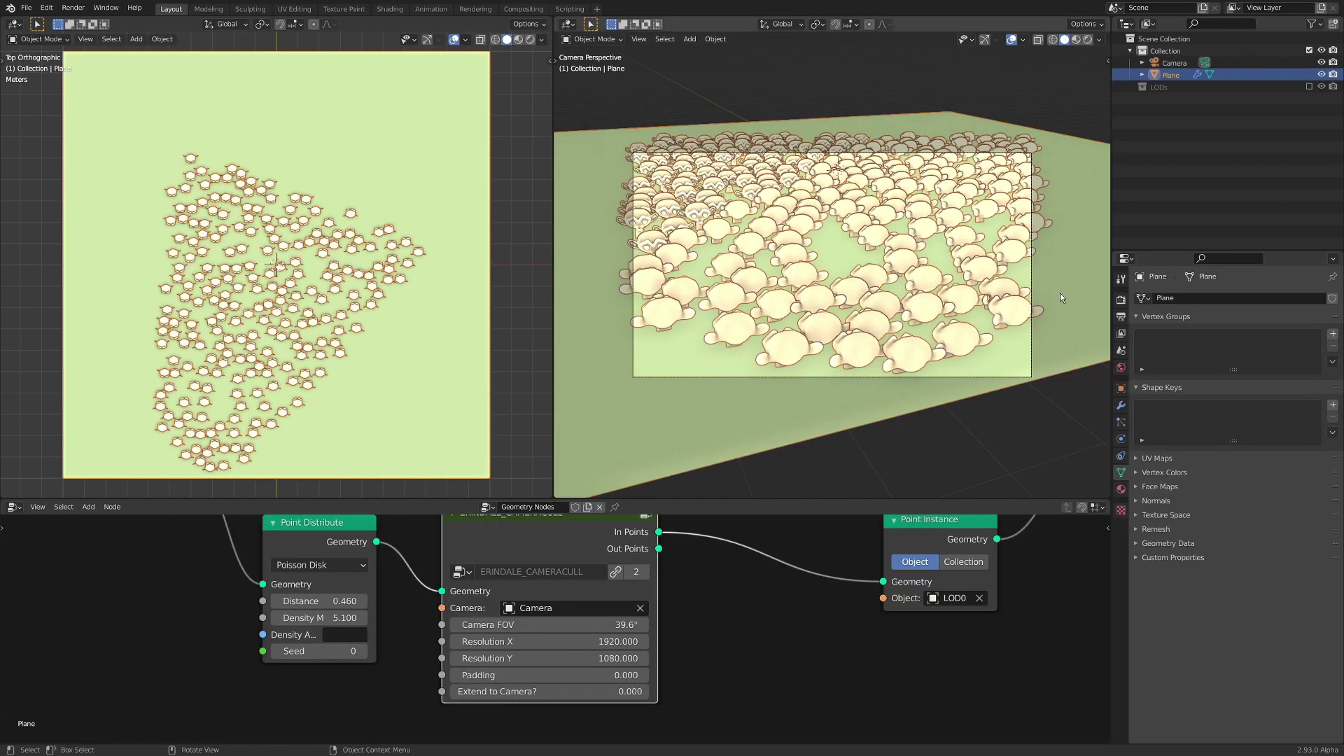
{"action": "middle_click_drag", "start_coordinate": [553, 576], "coordinate": [550, 586]}
{"action": "right_click", "coordinate": [546, 641]}
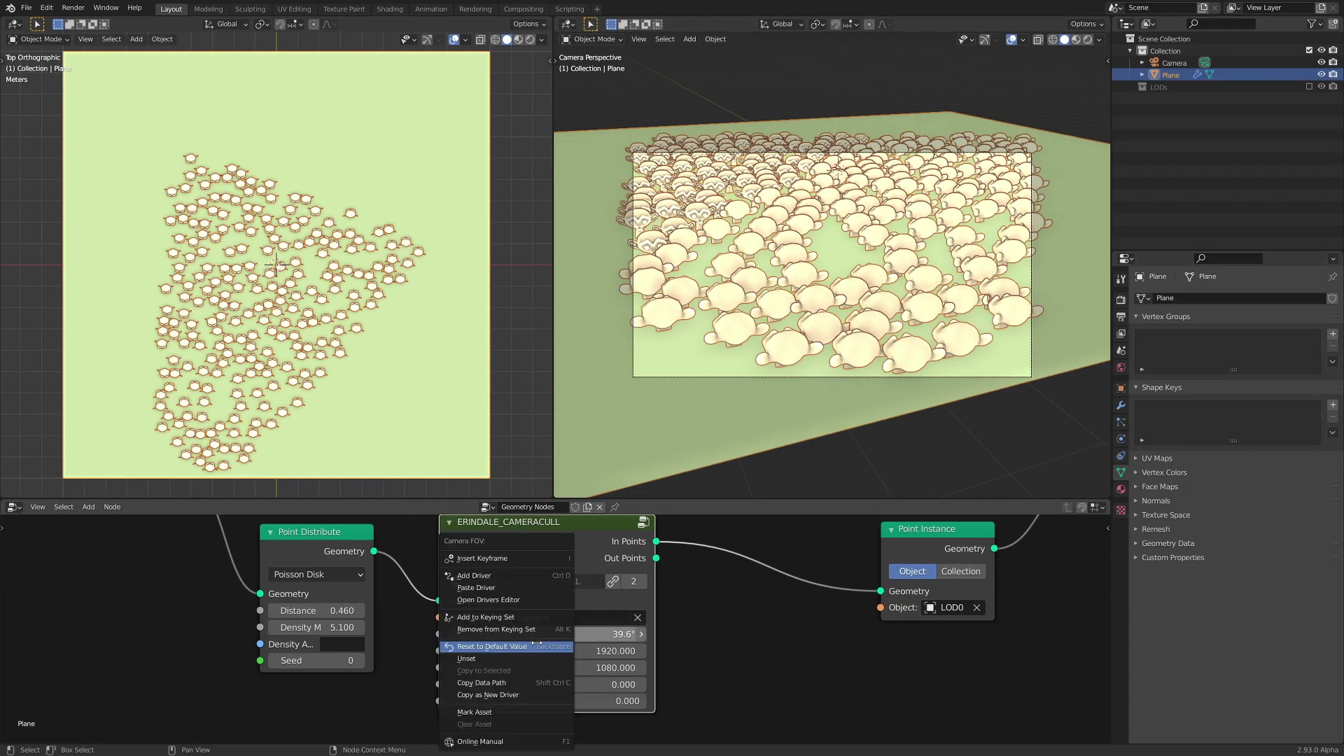
{"action": "left_click", "coordinate": [508, 593]}
{"action": "left_click", "coordinate": [614, 507]}
- Select the camera and set its lens unit back to Millimeters
{"action": "left_click", "coordinate": [1174, 63]}
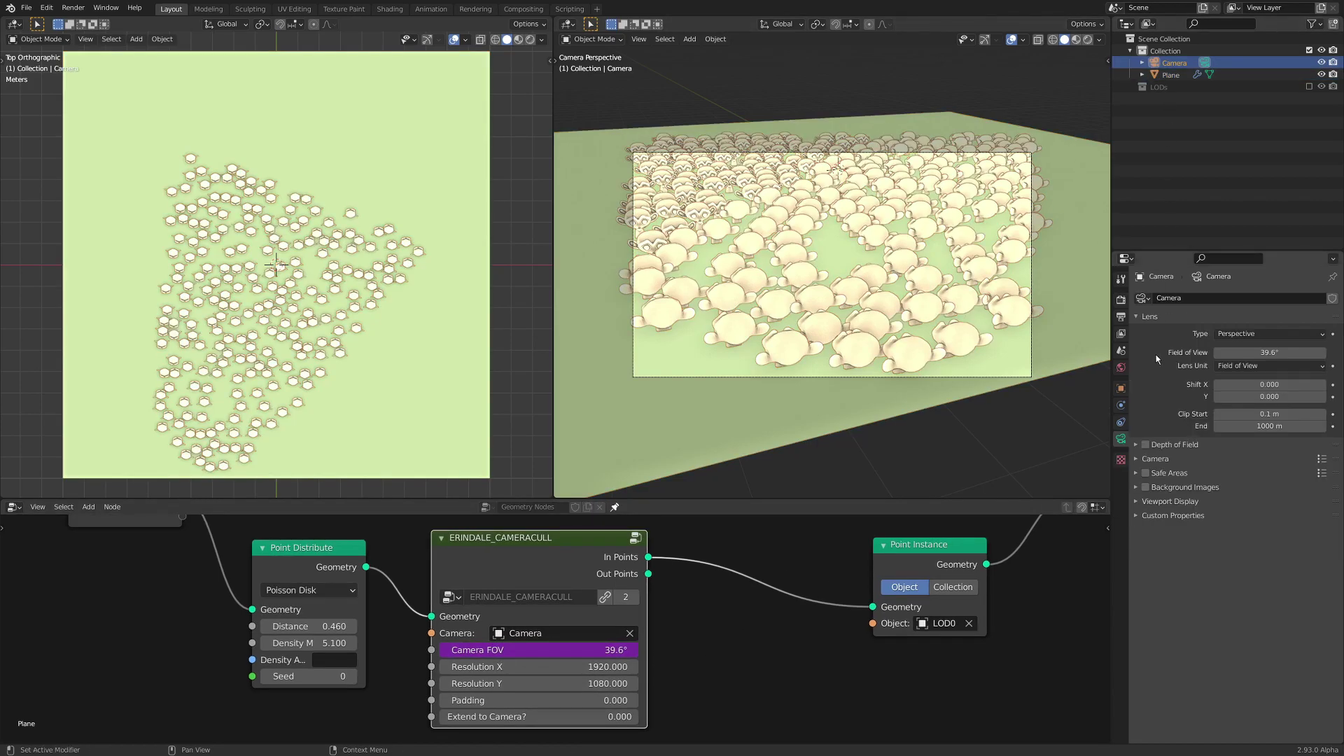
{"action": "left_click", "coordinate": [1246, 366]}
{"action": "left_click", "coordinate": [1246, 380]}
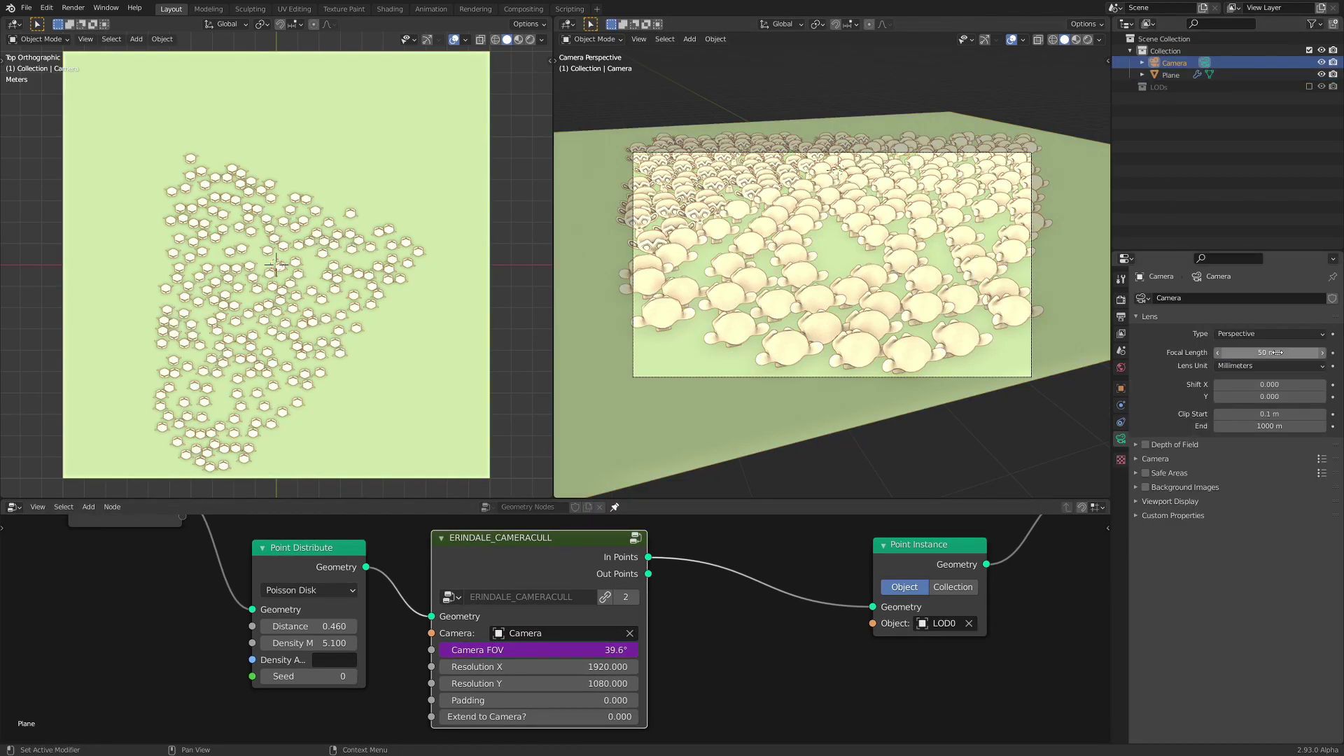
{"action": "mouse_move", "coordinate": [1258, 352]}
{"action": "left_mouse_down"}
{"action": "mouse_move", "coordinate": [1286, 353]}
{"action": "mouse_move", "coordinate": [1238, 352]}
{"action": "mouse_move", "coordinate": [1291, 352]}
{"action": "mouse_move", "coordinate": [1246, 352]}
{"action": "mouse_move", "coordinate": [1270, 352]}
{"action": "left_mouse_up"}
- Drive the cull node's Resolution X and Resolution Y from the scene's output resolution by copying and pasting drivers
{"action": "left_click", "coordinate": [1121, 316]}
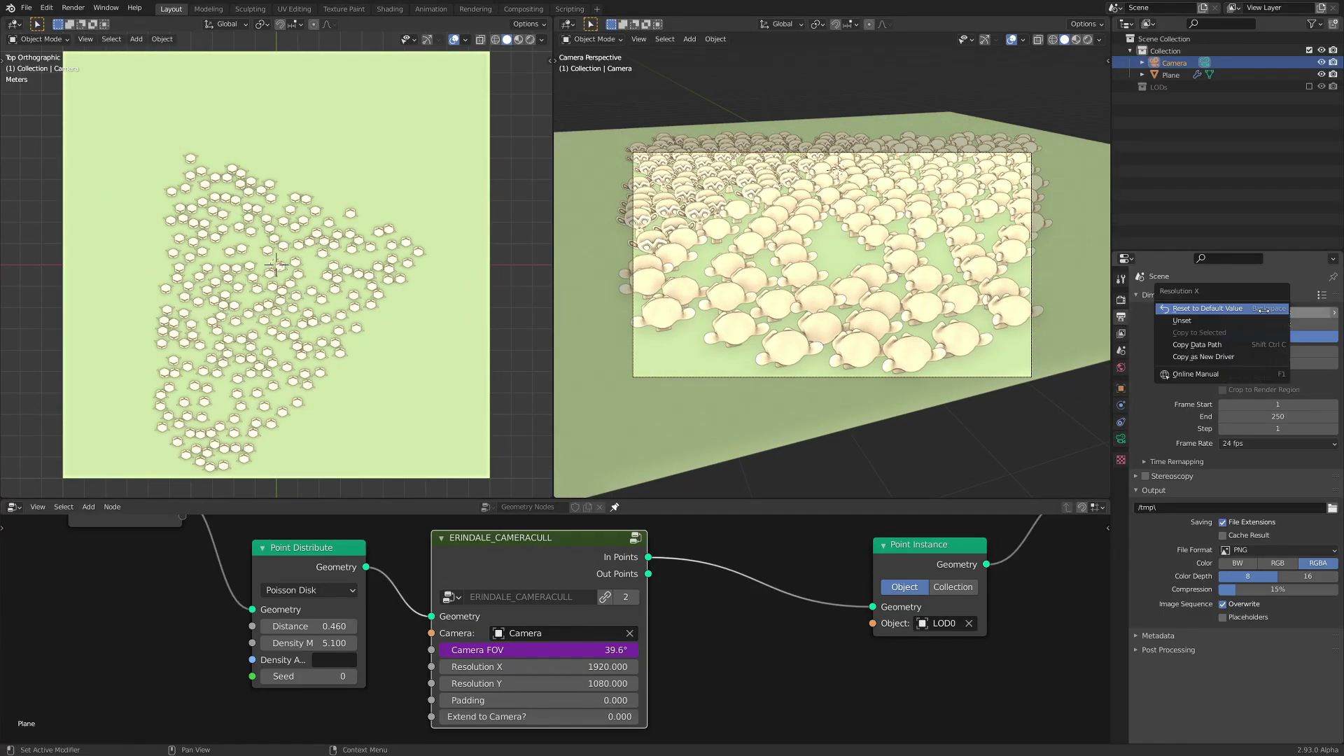
{"action": "right_click", "coordinate": [543, 659]}
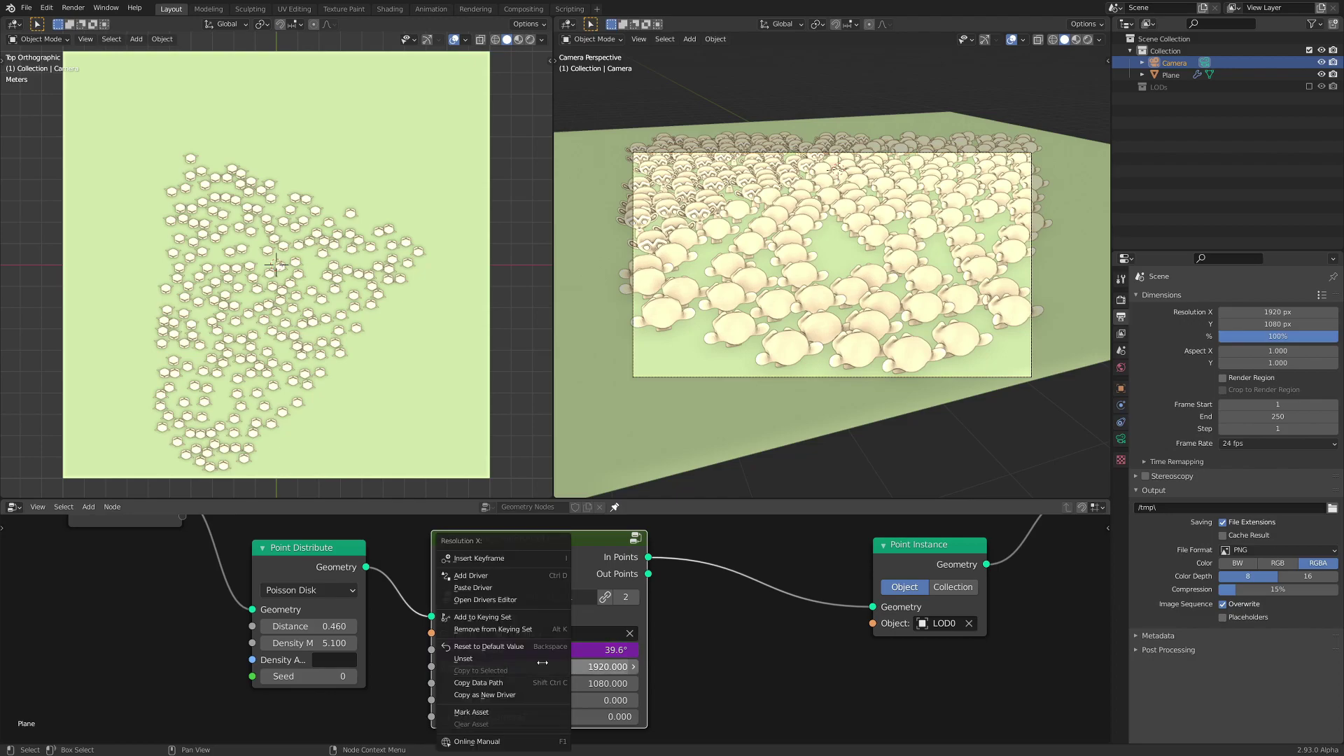
{"action": "left_click", "coordinate": [504, 587]}
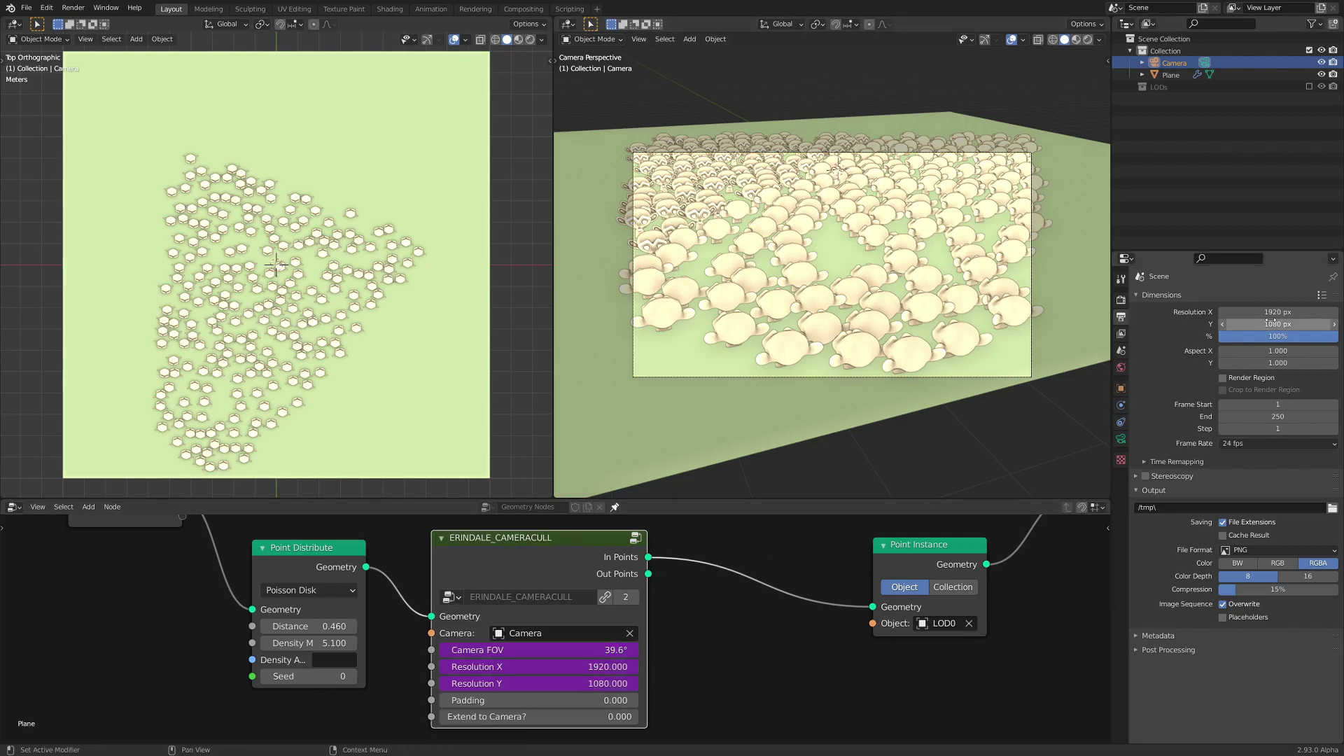
{"action": "mouse_move", "coordinate": [1288, 312]}
{"action": "left_mouse_down"}
{"action": "mouse_move", "coordinate": [1218, 312]}
{"action": "mouse_move", "coordinate": [1272, 312]}
{"action": "left_mouse_up"}
{"action": "right_click", "coordinate": [1272, 312]}
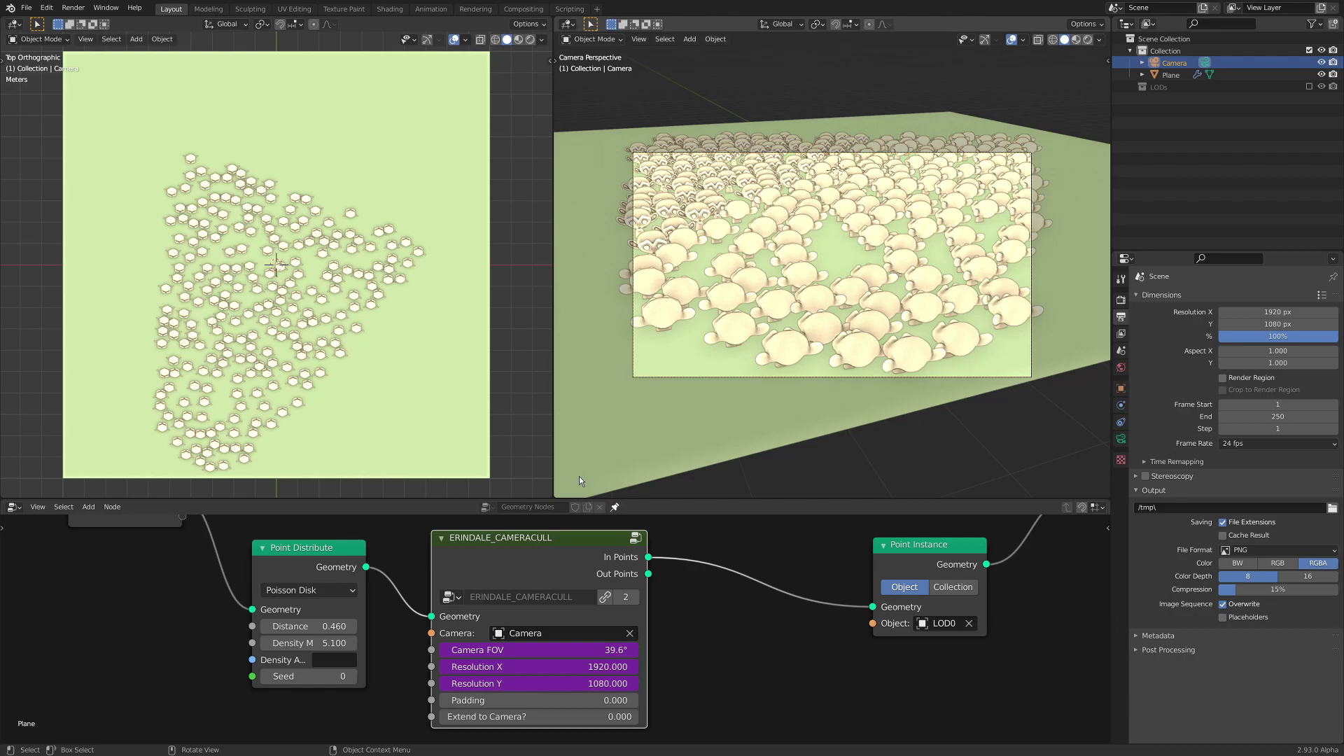
- Move Point Instance, Join Geometry and Group Output further away from the ERINDALE_CAMERACULL node
{"action": "scroll", "coordinate": [636, 610], "scroll_direction": "down", "scroll_amount": 2}
{"action": "middle_click_drag", "start_coordinate": [708, 590], "coordinate": [550, 612]}
{"action": "scroll", "coordinate": [549, 611], "scroll_direction": "down", "scroll_amount": 4}
{"action": "left_click_drag", "start_coordinate": [582, 549], "coordinate": [818, 616]}
{"action": "key", "text": "g"}
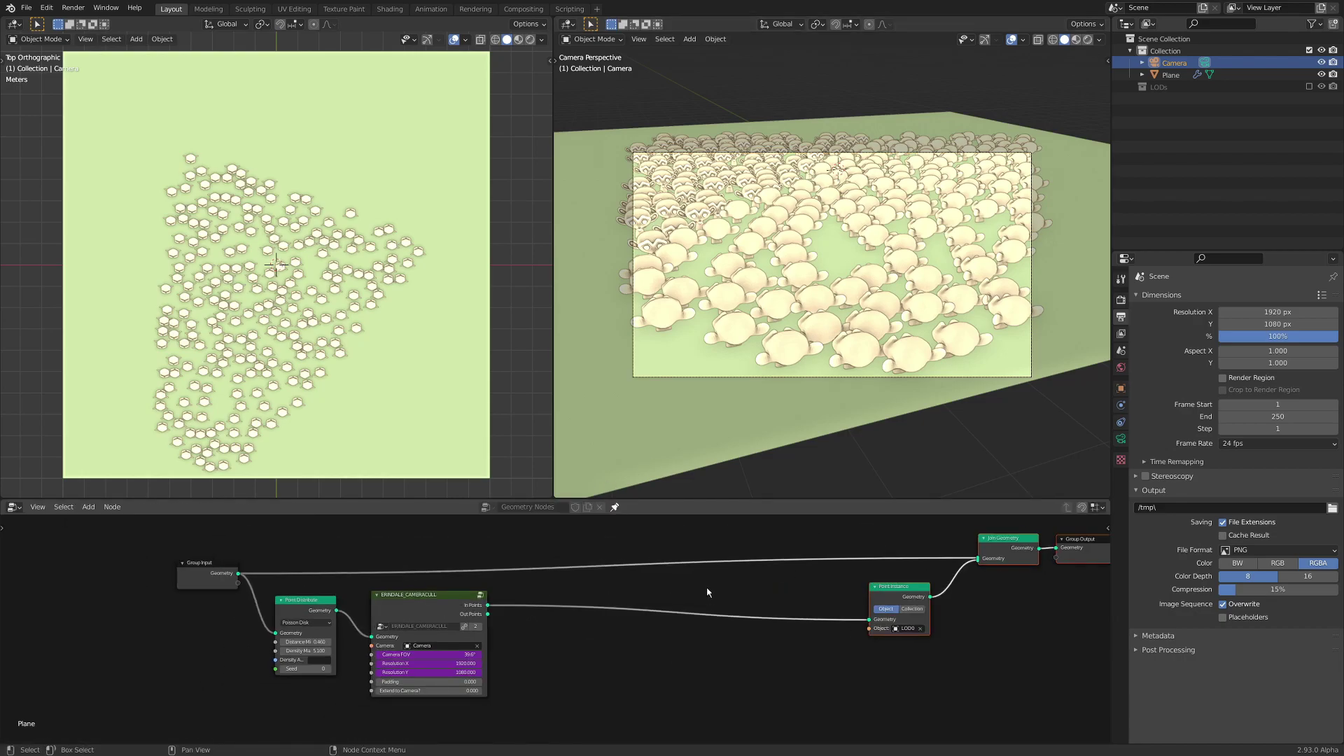
- Insert the ERINDALE_LOD group between the cull node's In Points output and Point Instance
{"action": "key", "text": "shift+a"}
{"action": "mouse_move", "coordinate": [662, 604]}
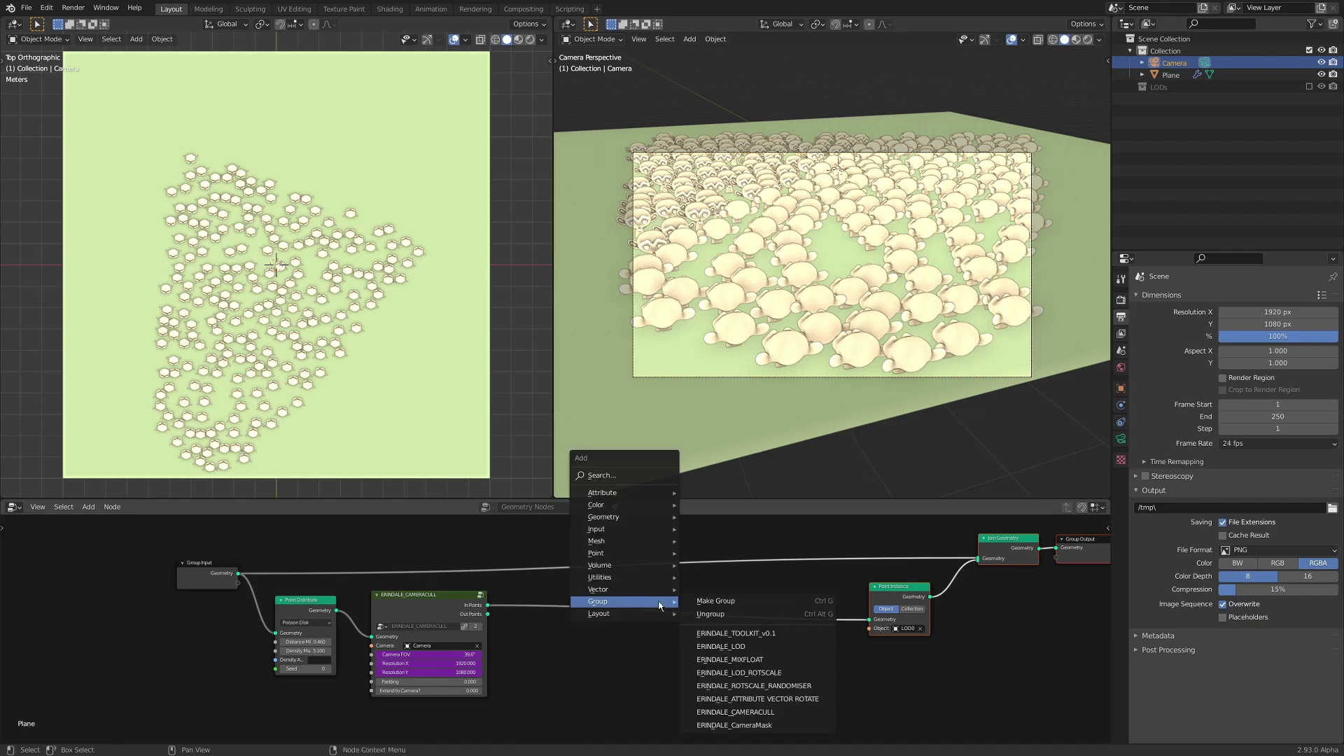
{"action": "left_click", "coordinate": [720, 646]}
{"action": "left_click", "coordinate": [587, 585]}
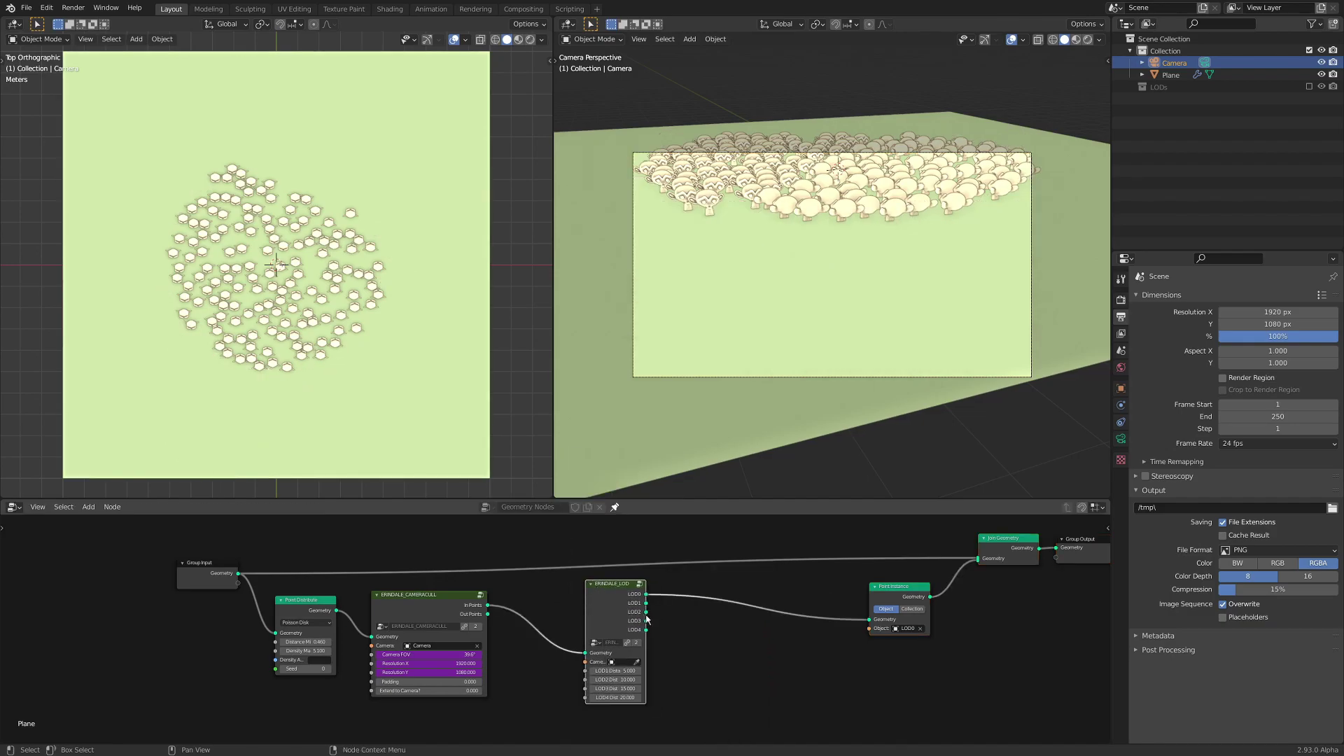
- Set the ERINDALE_LOD node's camera to Camera and move the node closer to the cull node
{"action": "scroll", "coordinate": [648, 621], "scroll_direction": "up", "scroll_amount": 2}
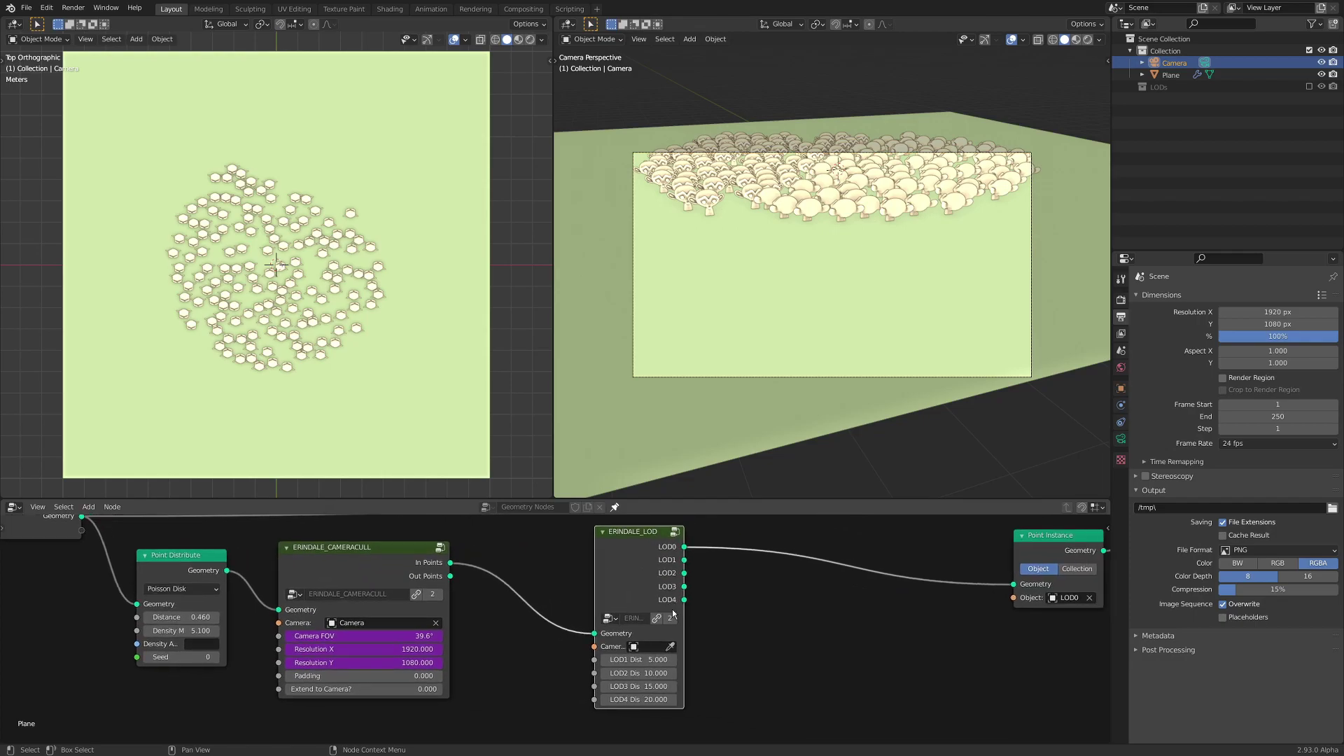
{"action": "left_click", "coordinate": [649, 646]}
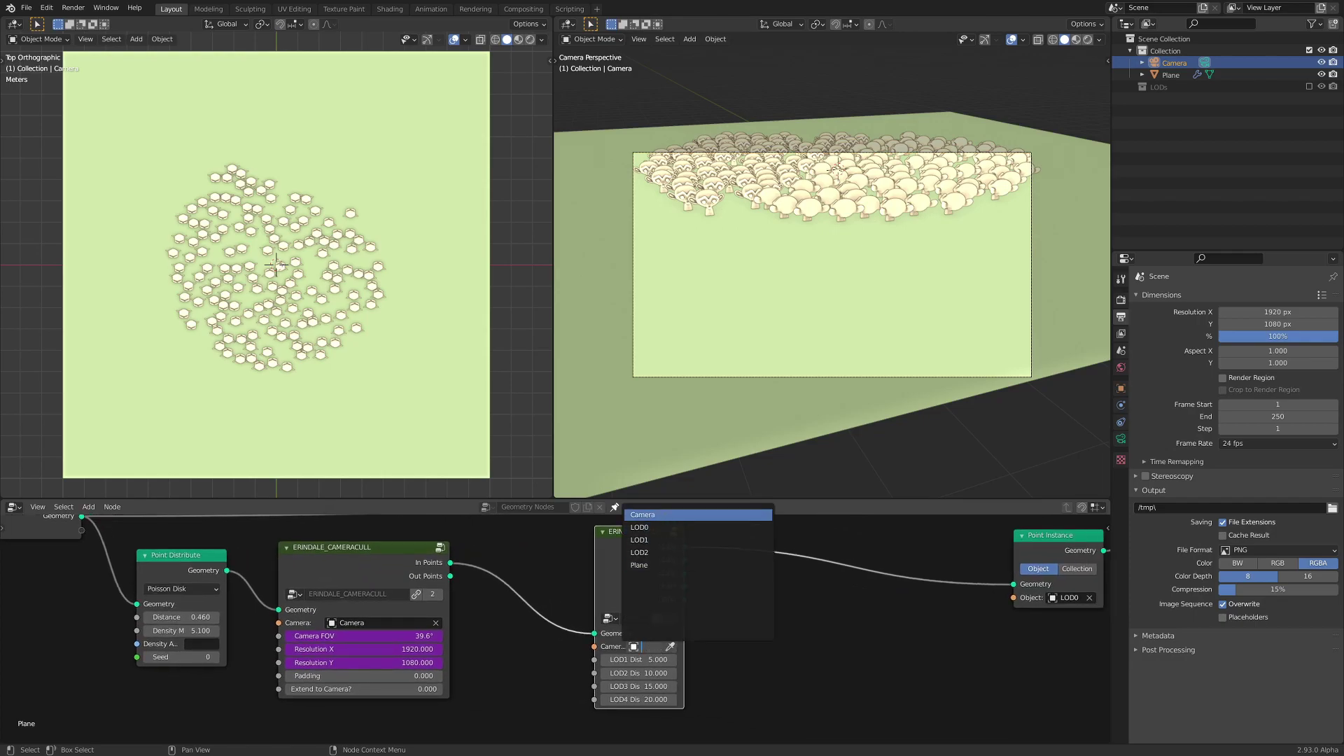
{"action": "key", "text": "Return"}
{"action": "left_click_drag", "start_coordinate": [649, 573], "coordinate": [588, 564]}
- Move Point Instance closer to the ERINDALE_LOD node and place a duplicate below it that instances LOD1
{"action": "key", "text": "shift+a"}
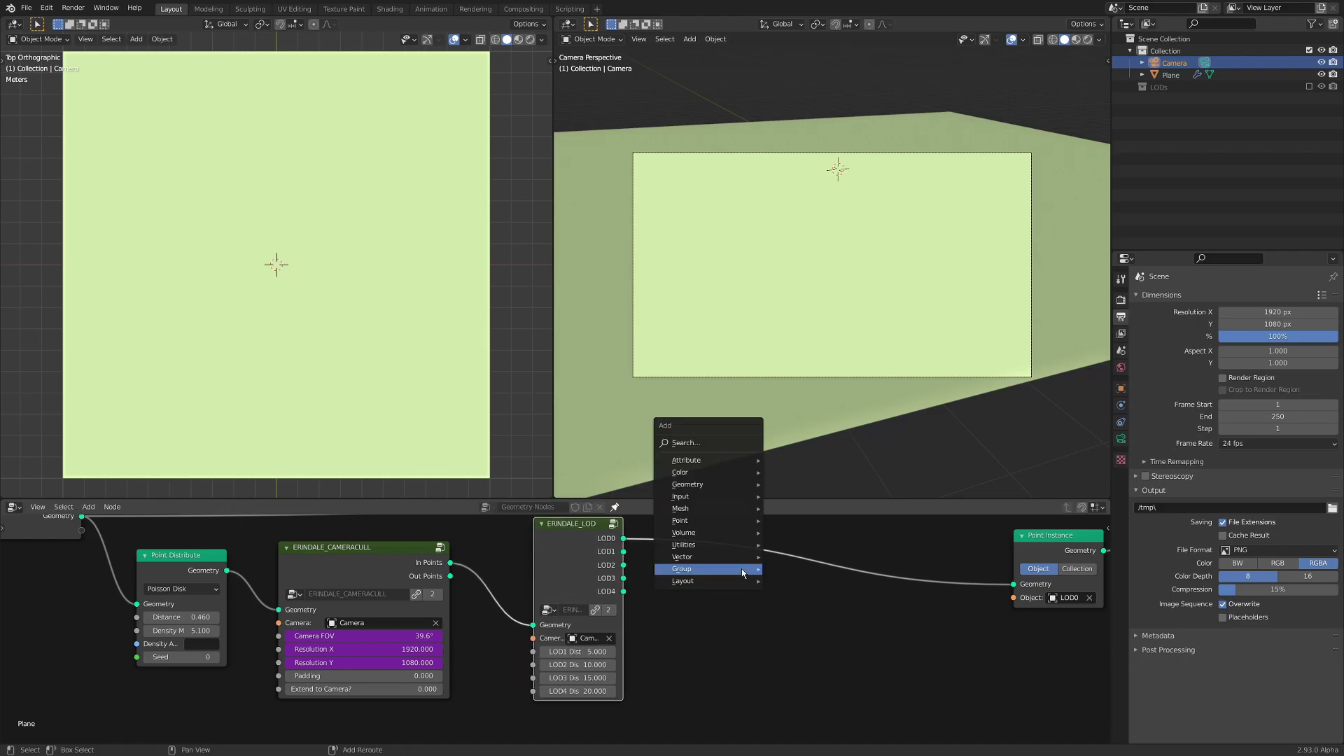
{"action": "left_click_drag", "start_coordinate": [1040, 557], "coordinate": [843, 413]}
{"action": "left_click_drag", "start_coordinate": [849, 471], "coordinate": [803, 460]}
{"action": "key", "text": "shift+d"}
{"action": "left_click", "coordinate": [801, 543]}
{"action": "left_click", "coordinate": [815, 601]}
{"action": "left_click", "coordinate": [824, 637]}
- Duplicate the LOD1 Point Instance below itself and set the copy's object to LOD2
{"action": "key", "text": "shift+d"}
{"action": "left_click", "coordinate": [825, 719]}
{"action": "left_click", "coordinate": [816, 683]}
{"action": "left_click", "coordinate": [805, 589]}
- Connect the LOD1 output to the LOD1 Point Instance and the LOD4 output to the LOD2 Point Instance
{"action": "left_click_drag", "start_coordinate": [623, 508], "coordinate": [759, 590]}
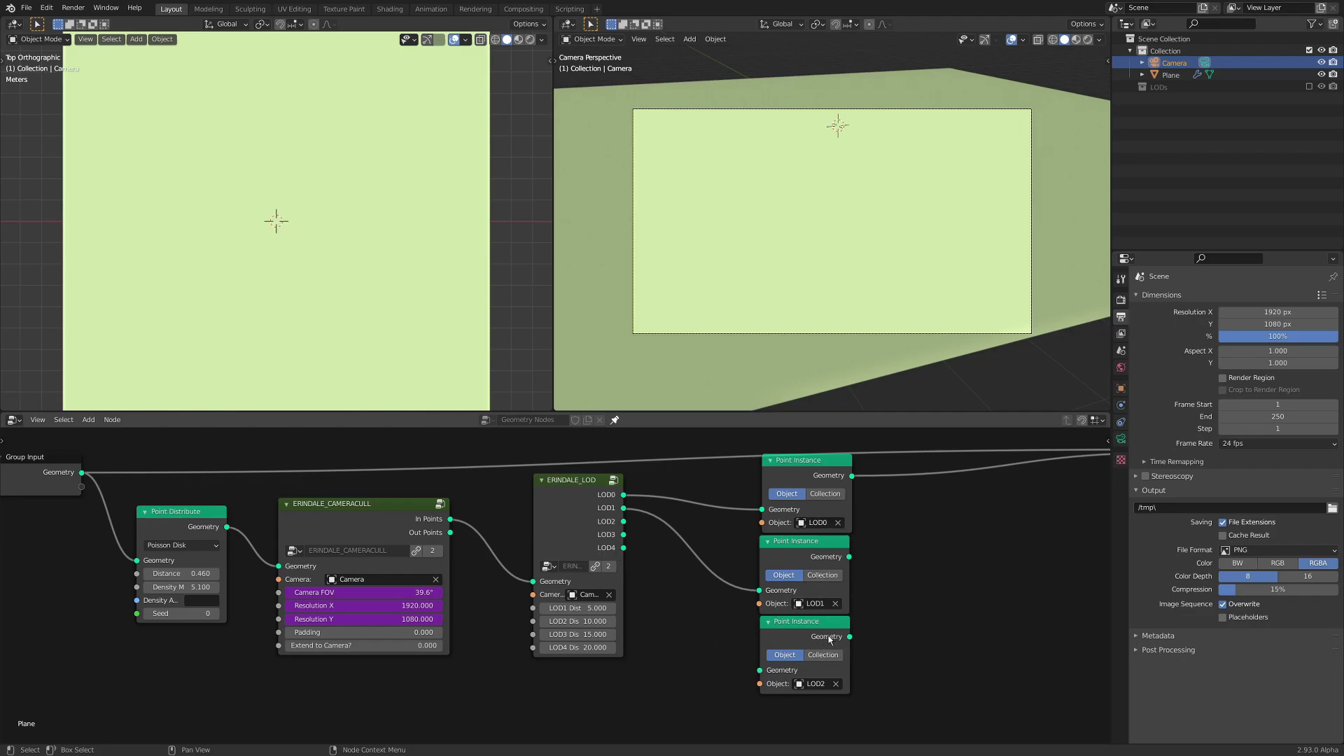
{"action": "left_click_drag", "start_coordinate": [623, 548], "coordinate": [690, 589]}
{"action": "left_click_drag", "start_coordinate": [751, 656], "coordinate": [760, 670]}
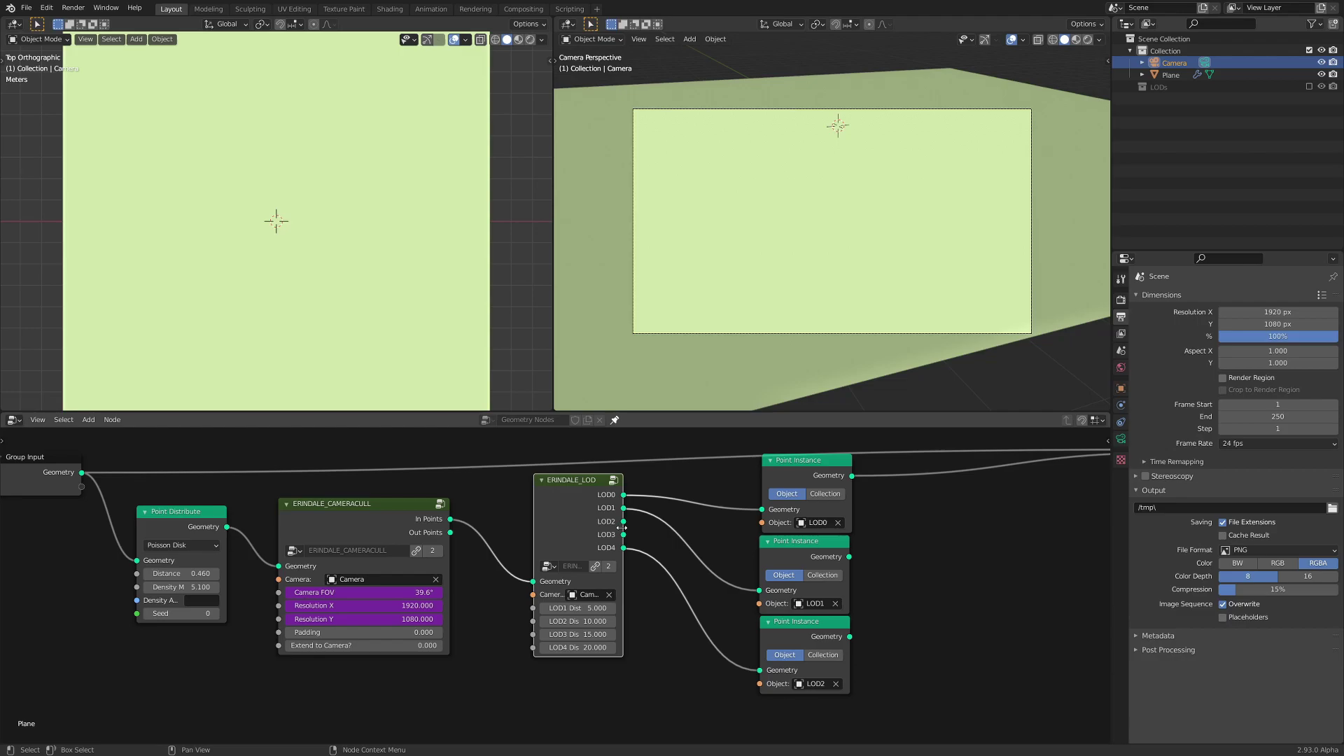
- Set both the LOD3 and LOD4 distances on the ERINDALE_LOD node to 0
{"action": "scroll", "coordinate": [621, 527], "scroll_direction": "up", "scroll_amount": 1}
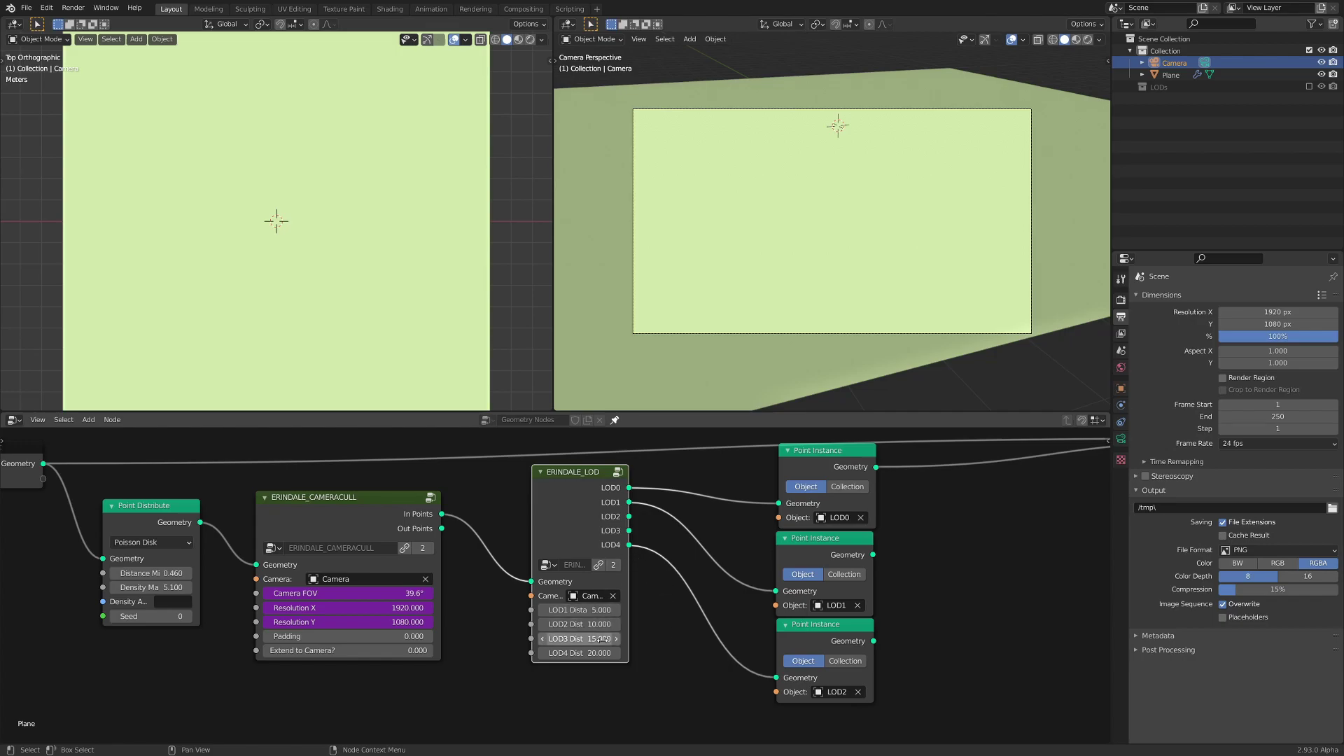
{"action": "left_click_drag", "start_coordinate": [599, 640], "coordinate": [599, 653]}
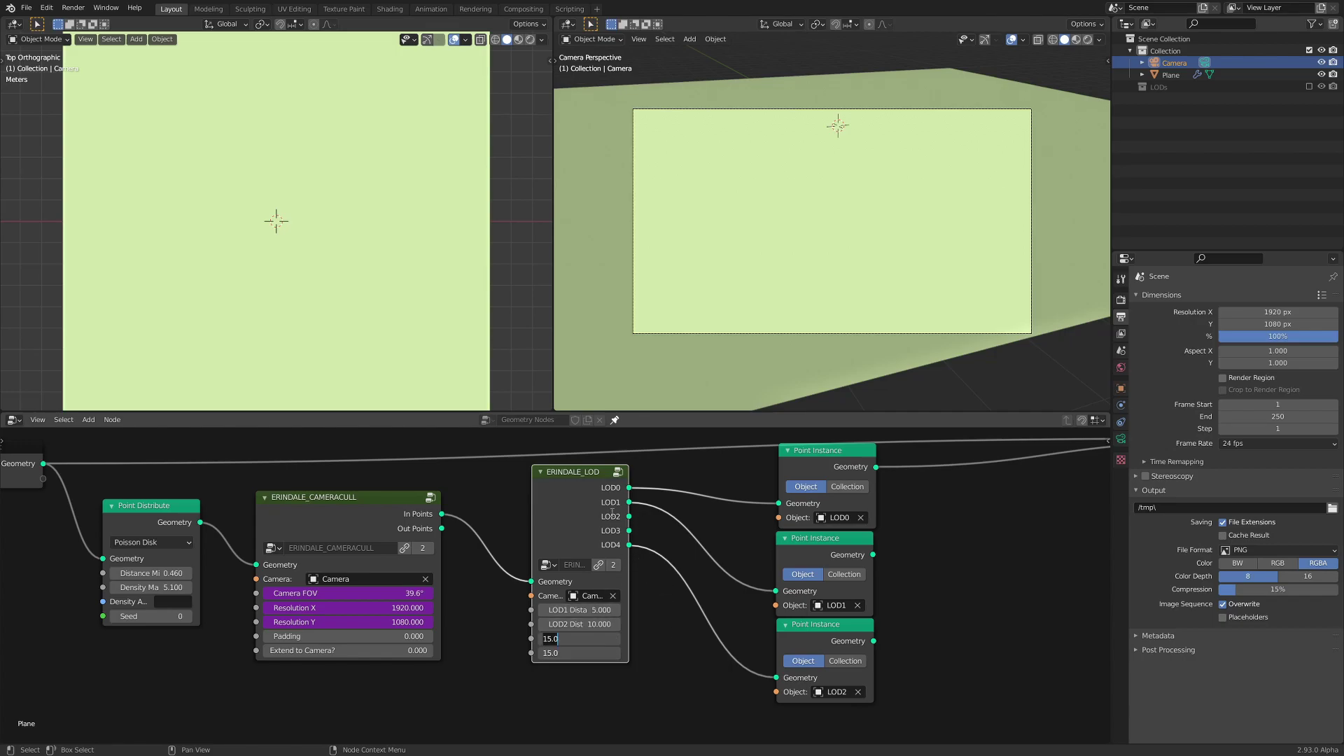
{"action": "key", "text": "Return"}
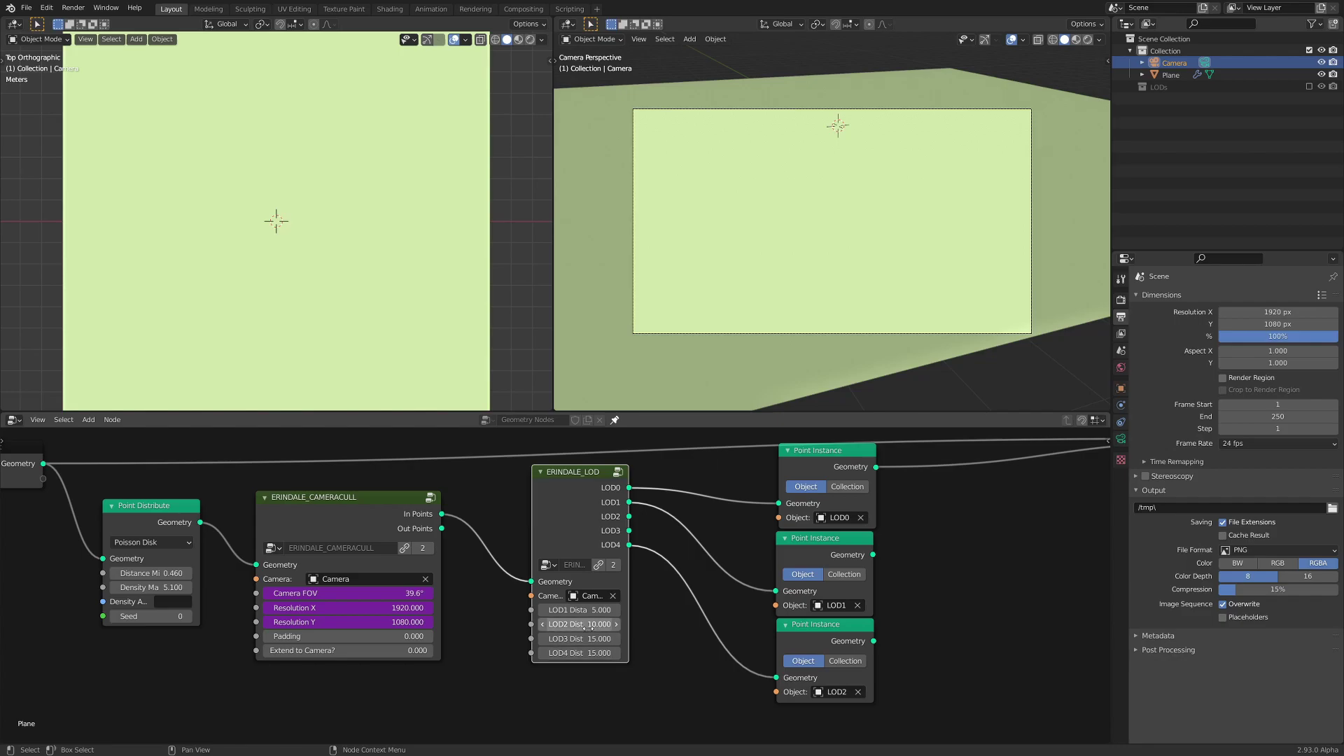
{"action": "left_click_drag", "start_coordinate": [599, 638], "coordinate": [599, 633]}
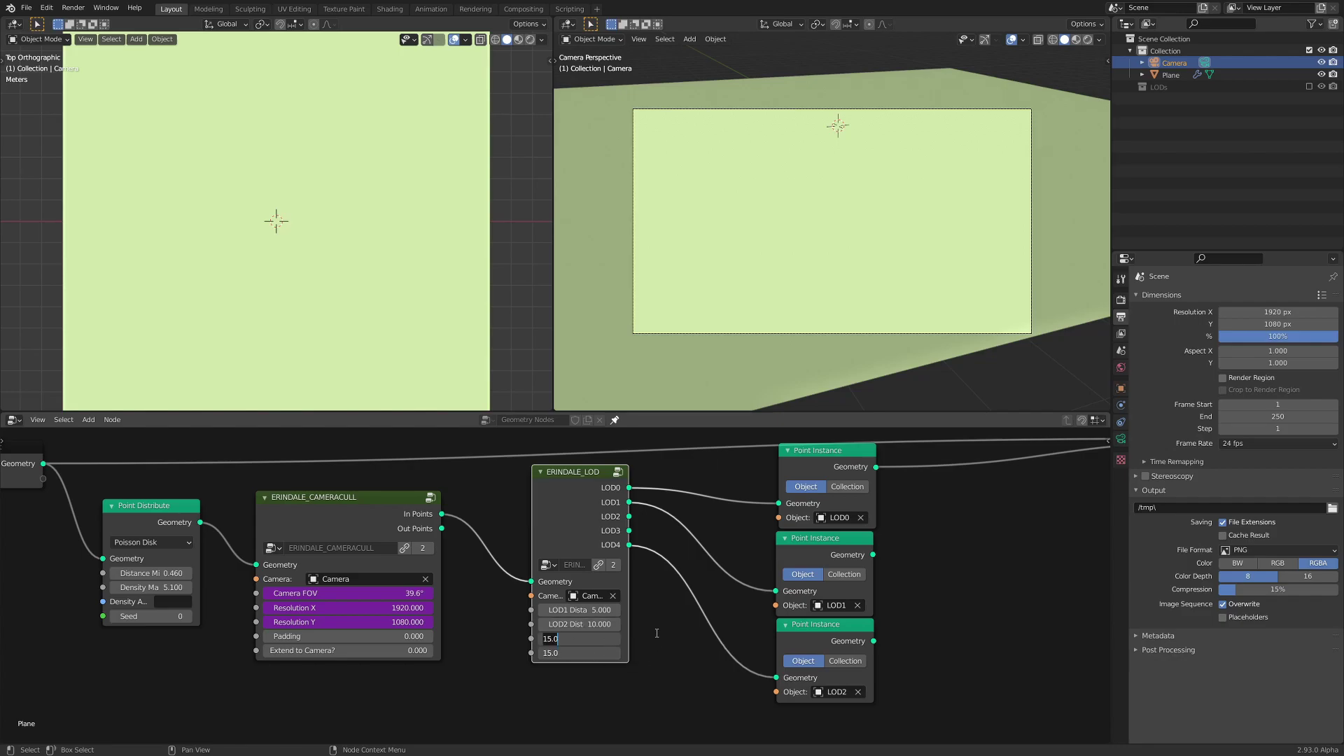
{"action": "type", "text": "0"}
{"action": "key", "text": "Return"}
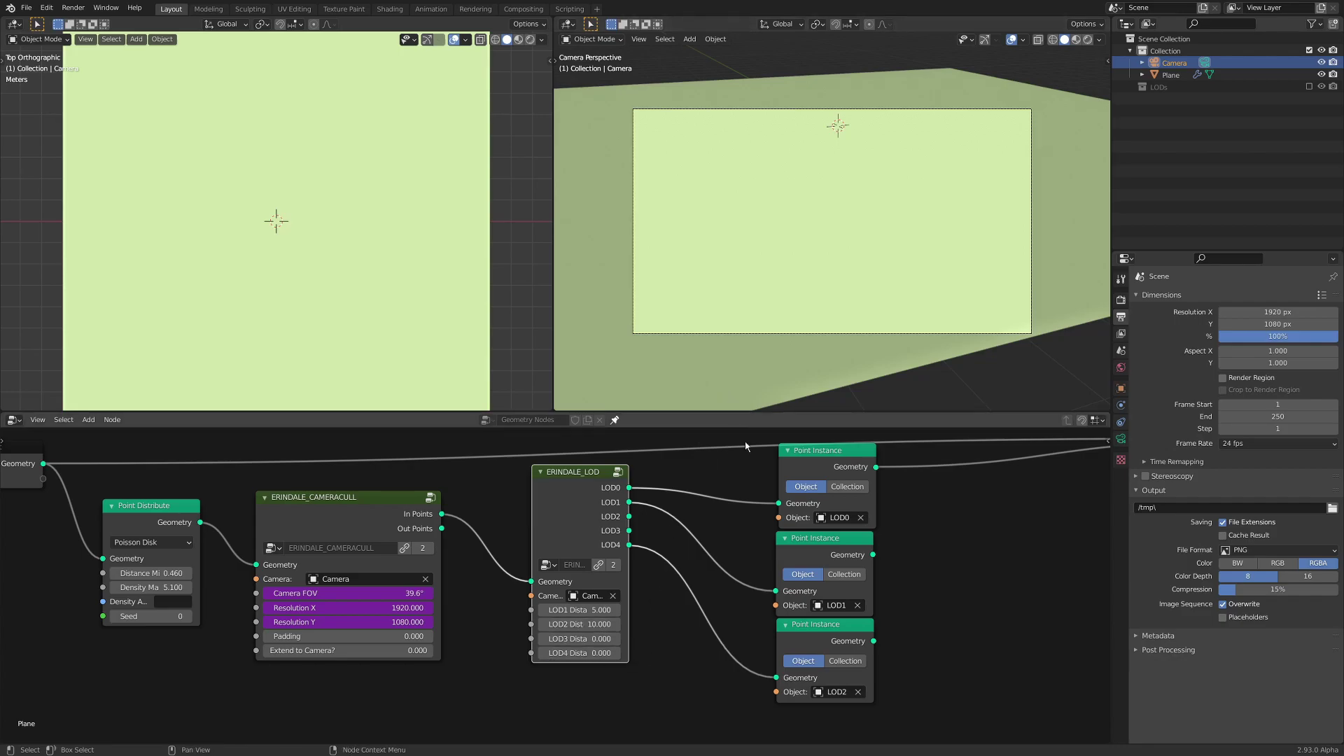
- Connect the outputs of the LOD1 and LOD2 Point Instance nodes to the Join Geometry node
{"action": "middle_click_drag", "start_coordinate": [1000, 508], "coordinate": [711, 533]}
{"action": "scroll", "coordinate": [789, 544], "scroll_direction": "down", "scroll_amount": 2}
{"action": "left_click_drag", "start_coordinate": [602, 573], "coordinate": [884, 489]}
{"action": "left_click_drag", "start_coordinate": [604, 573], "coordinate": [902, 476]}
{"action": "left_click_drag", "start_coordinate": [603, 646], "coordinate": [902, 476]}
- Walk the camera forward over the monkeys and set the LOD1 distance to 6.68 and the LOD2 distance to 10.68
{"action": "scroll", "coordinate": [628, 541], "scroll_direction": "left", "scroll_amount": 4, "text": "ctrl"}
{"action": "scroll", "coordinate": [627, 541], "scroll_direction": "up", "scroll_amount": 2}
{"action": "left_click_drag", "start_coordinate": [519, 630], "coordinate": [492, 651]}
{"action": "key", "text": "shift+grave"}
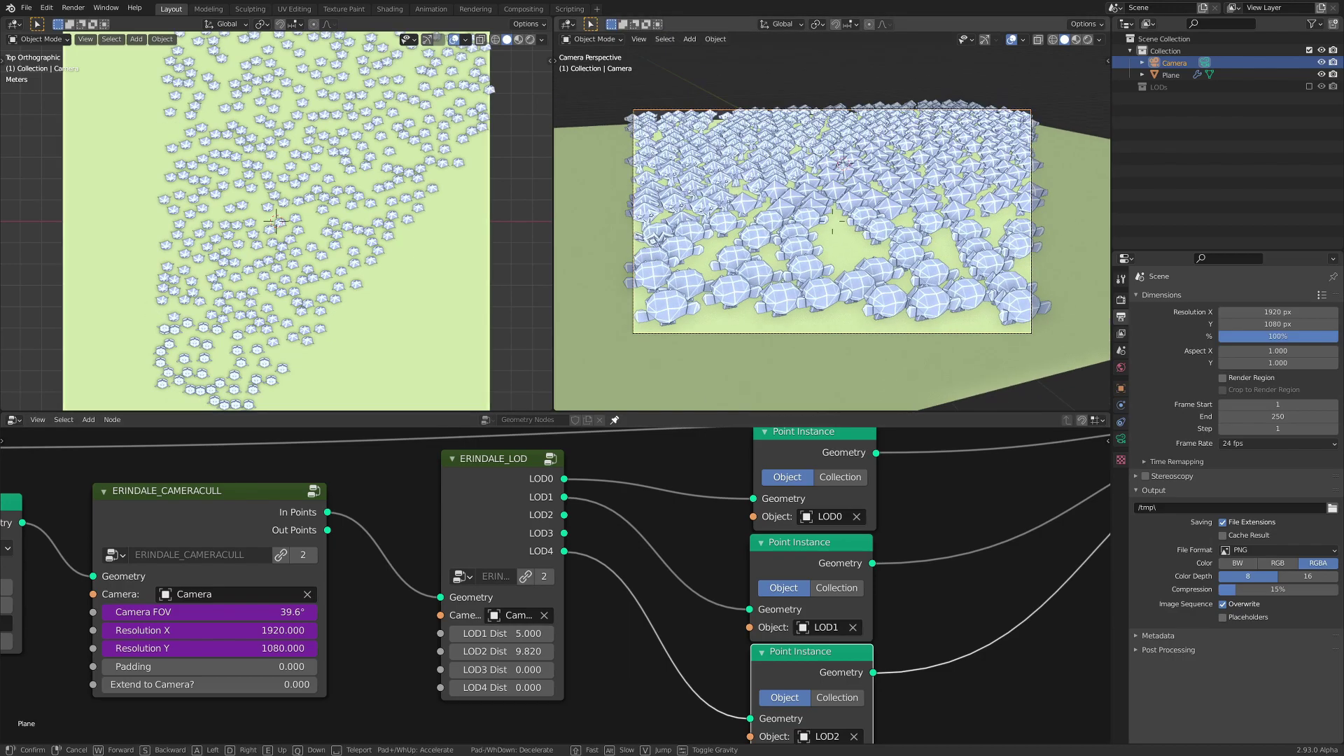
{"action": "key", "text": "w"}
{"action": "left_click", "coordinate": [832, 221]}
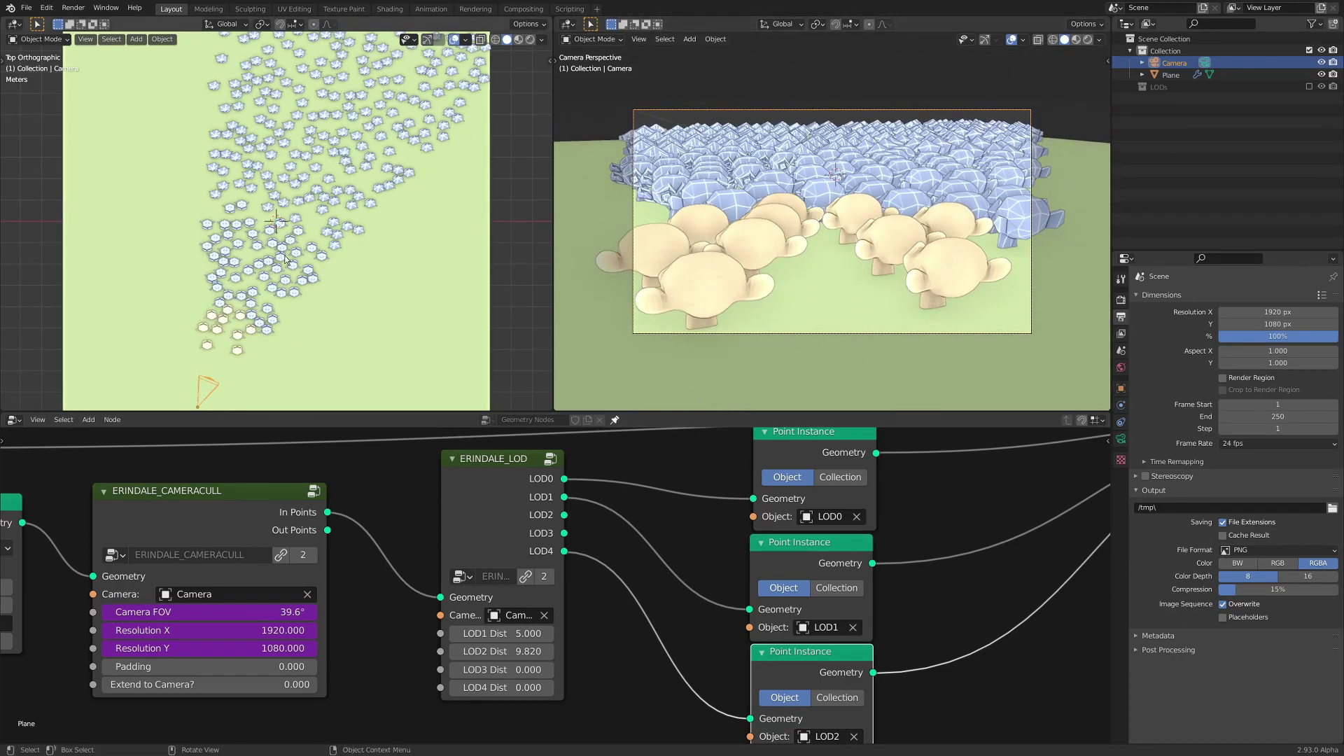
{"action": "left_click_drag", "start_coordinate": [501, 632], "coordinate": [508, 651]}
- Move the three Point Instance nodes together towards Join Geometry to free space after the ERINDALE_LOD node
{"action": "scroll", "coordinate": [507, 647], "scroll_direction": "down", "scroll_amount": 6}
{"action": "middle_click_drag", "start_coordinate": [630, 609], "coordinate": [551, 582]}
{"action": "left_click_drag", "start_coordinate": [980, 455], "coordinate": [566, 630]}
{"action": "key", "text": "g"}
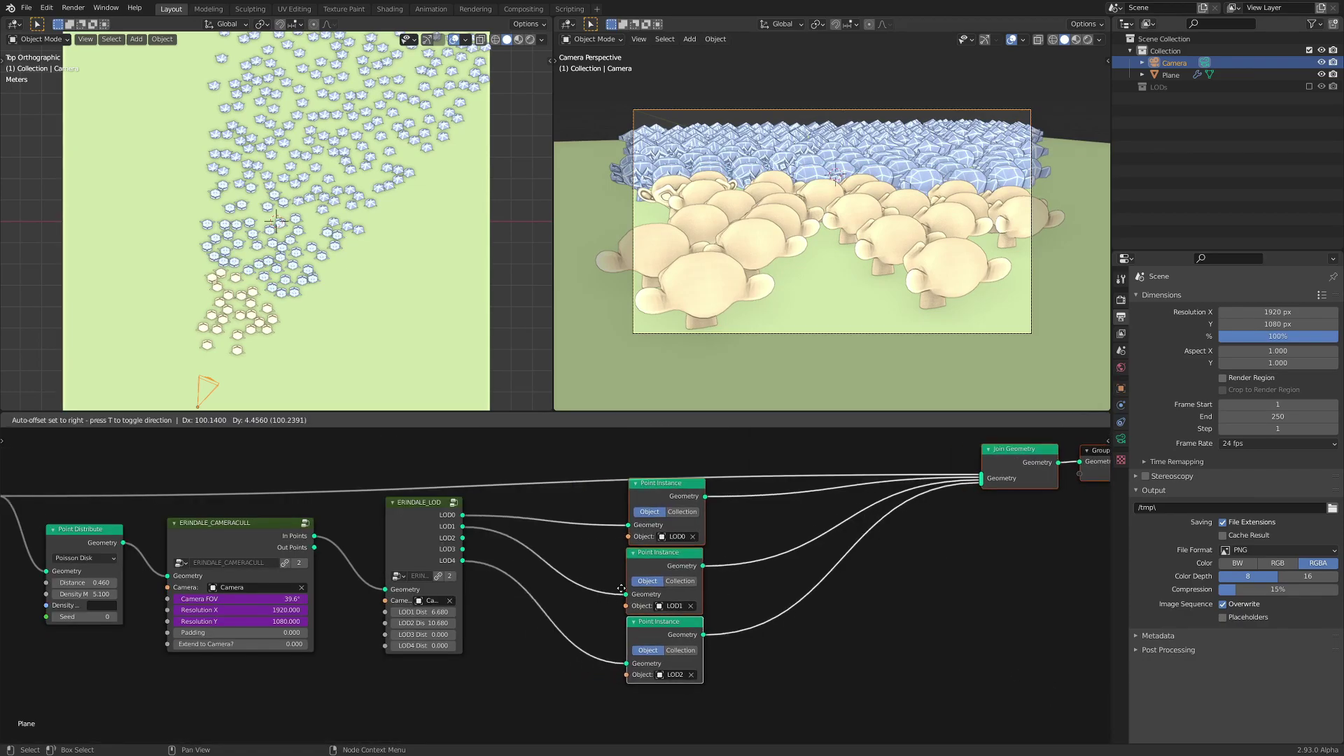
{"action": "left_click", "coordinate": [770, 564]}
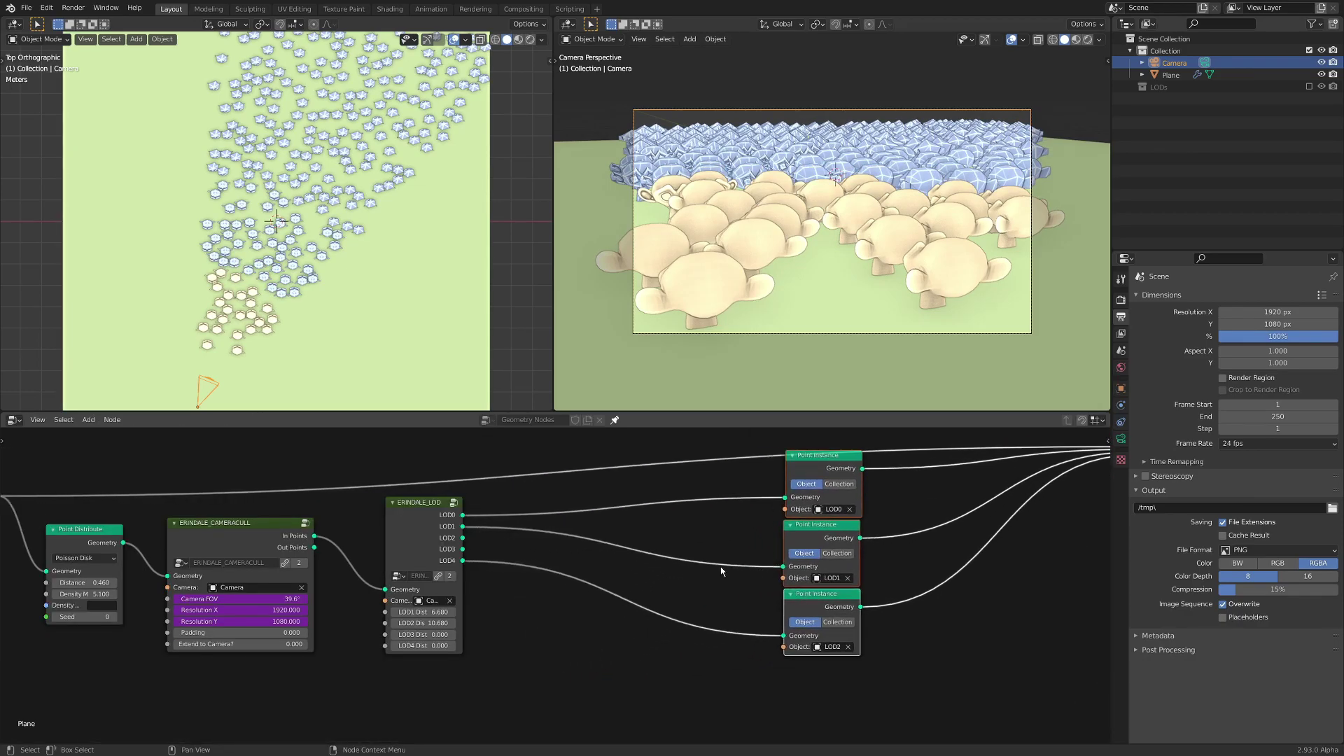
- Walk the camera backward and forward across the plane to examine the switching between detail levels
{"action": "scroll", "coordinate": [630, 522], "scroll_direction": "up", "scroll_amount": 2}
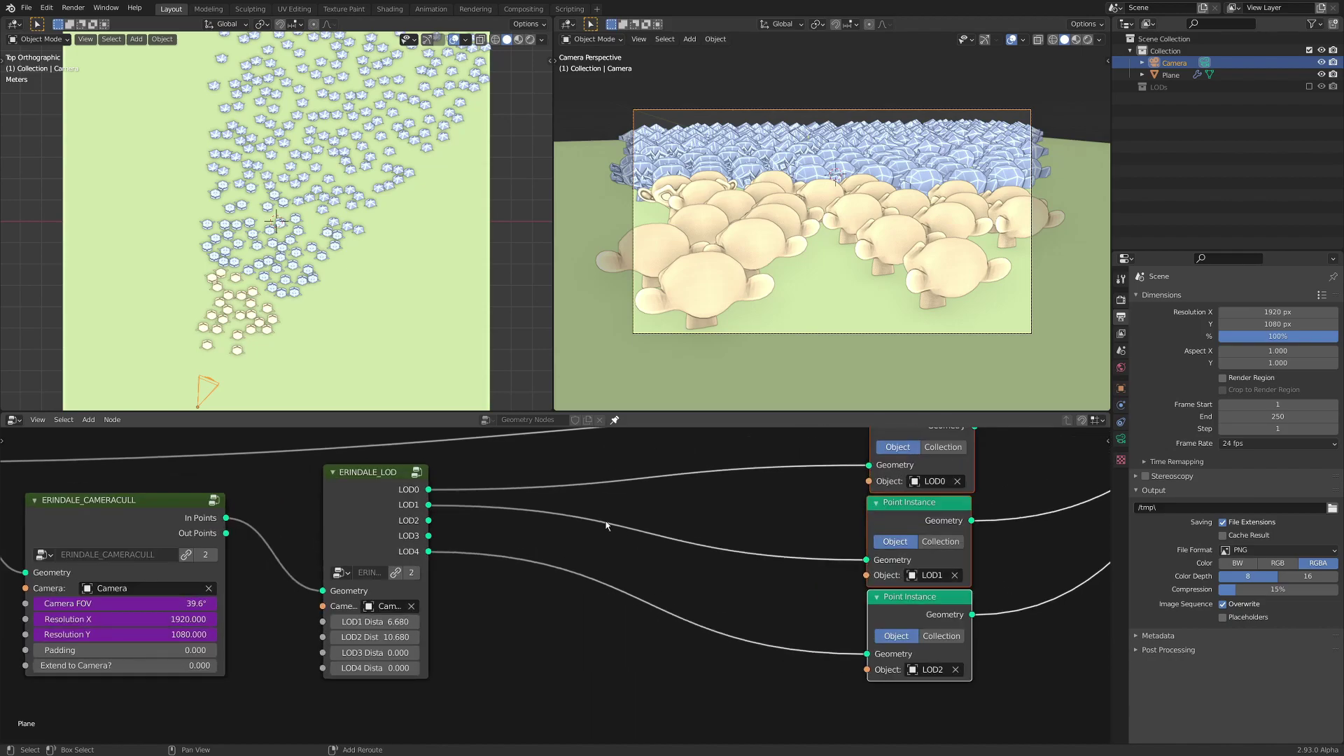
{"action": "key", "text": "shift+grave"}
{"action": "key", "text": "s"}
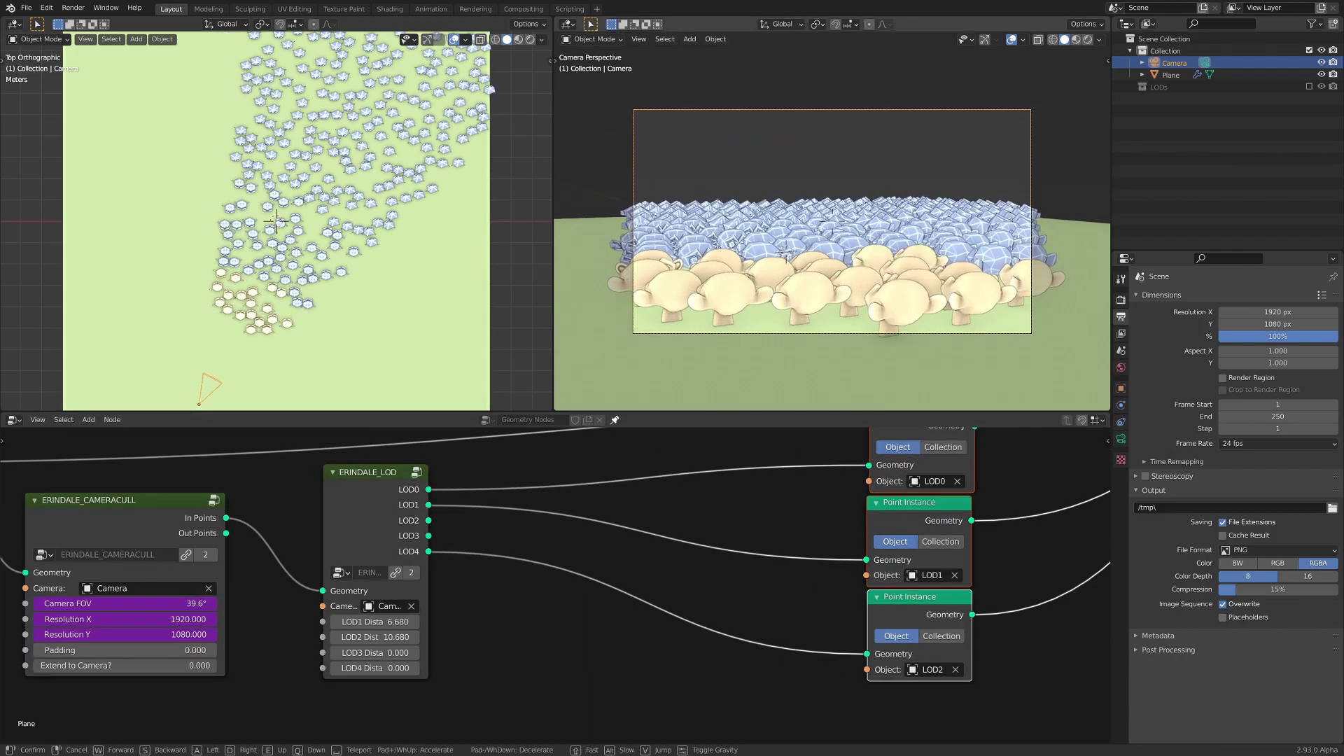
{"action": "key", "text": "w"}
{"action": "left_click", "coordinate": [833, 225]}
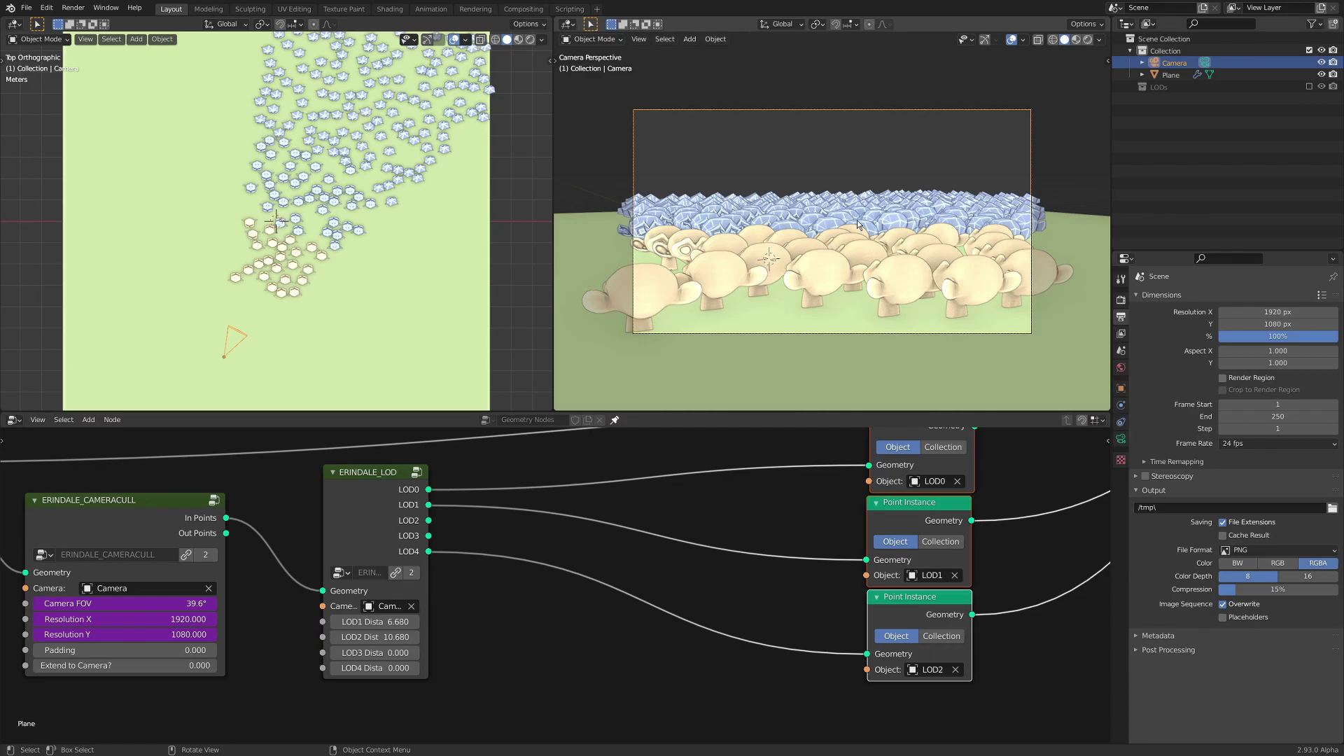
- Insert an ERINDALE_LOD_ROTSCALE group on the link between the LOD0 output and the LOD0 Point Instance
{"action": "key", "text": "shift+a"}
{"action": "mouse_move", "coordinate": [652, 478]}
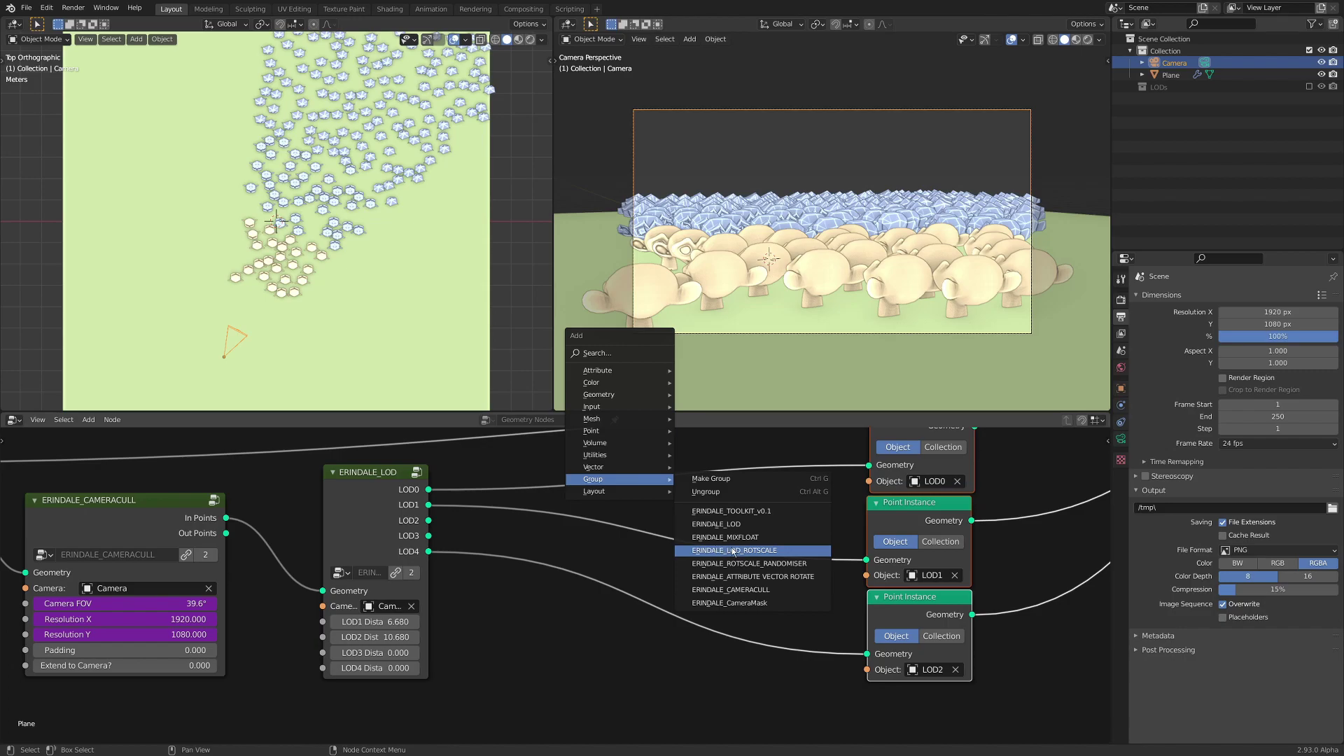
{"action": "left_click", "coordinate": [746, 554]}
{"action": "left_click", "coordinate": [657, 452]}
{"action": "scroll", "coordinate": [663, 502], "scroll_direction": "down", "scroll_amount": 3}
{"action": "middle_click_drag", "start_coordinate": [665, 505], "coordinate": [659, 493]}
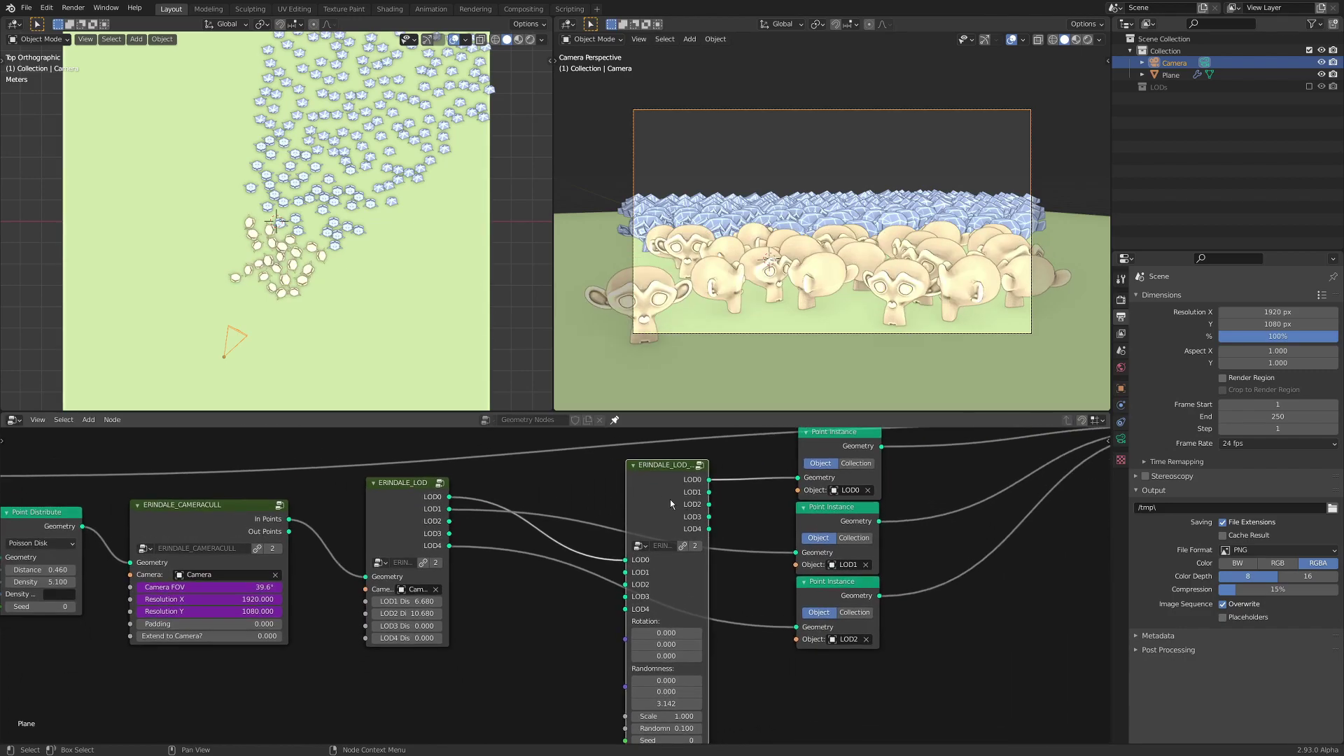
{"action": "left_click_drag", "start_coordinate": [667, 494], "coordinate": [667, 468]}
- Route the LOD1 and LOD4 outputs through the ERINDALE_LOD_ROTSCALE node to the LOD1 and LOD2 Point Instances
{"action": "left_click_drag", "start_coordinate": [444, 510], "coordinate": [629, 556]}
{"action": "left_click_drag", "start_coordinate": [707, 468], "coordinate": [796, 552]}
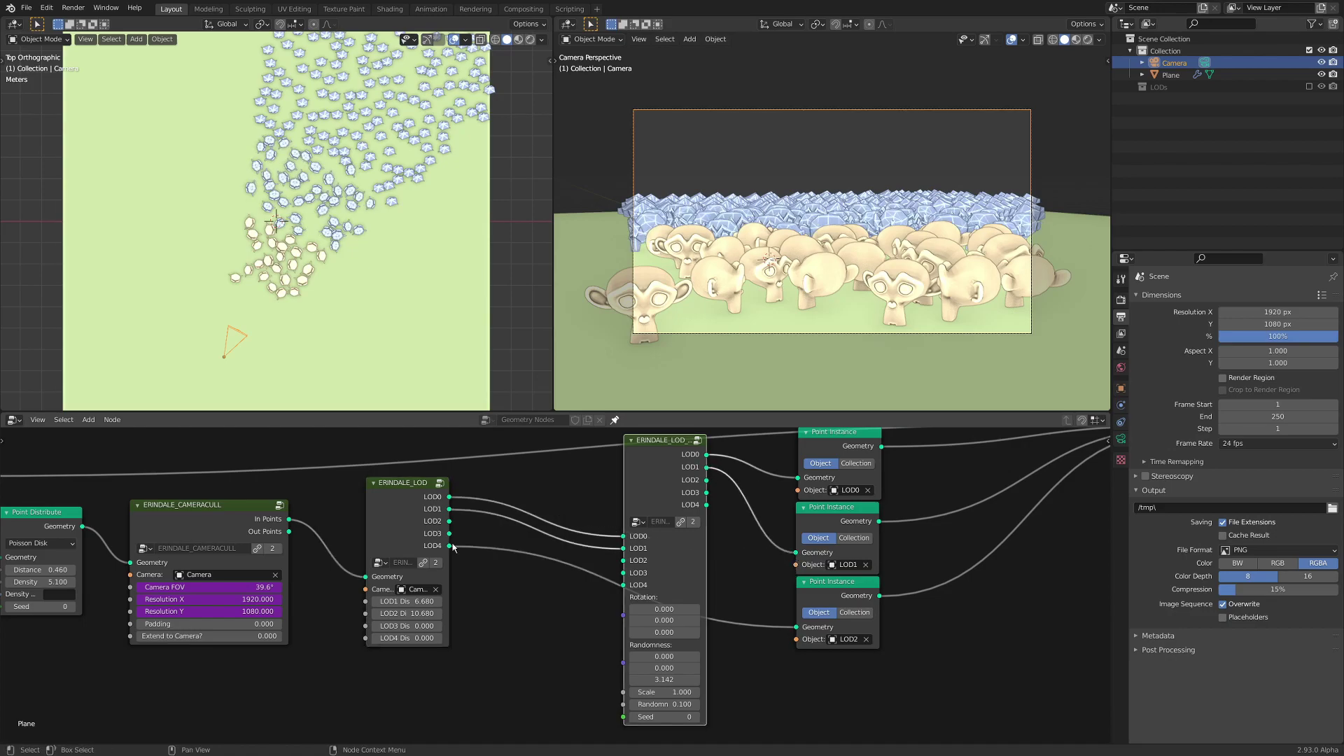
{"action": "left_click_drag", "start_coordinate": [448, 545], "coordinate": [624, 585]}
{"action": "left_click_drag", "start_coordinate": [707, 506], "coordinate": [795, 627]}
- Set the scale Randomness of the ERINDALE_LOD_ROTSCALE node to 0.31
{"action": "middle_click_drag", "start_coordinate": [783, 319], "coordinate": [776, 350]}
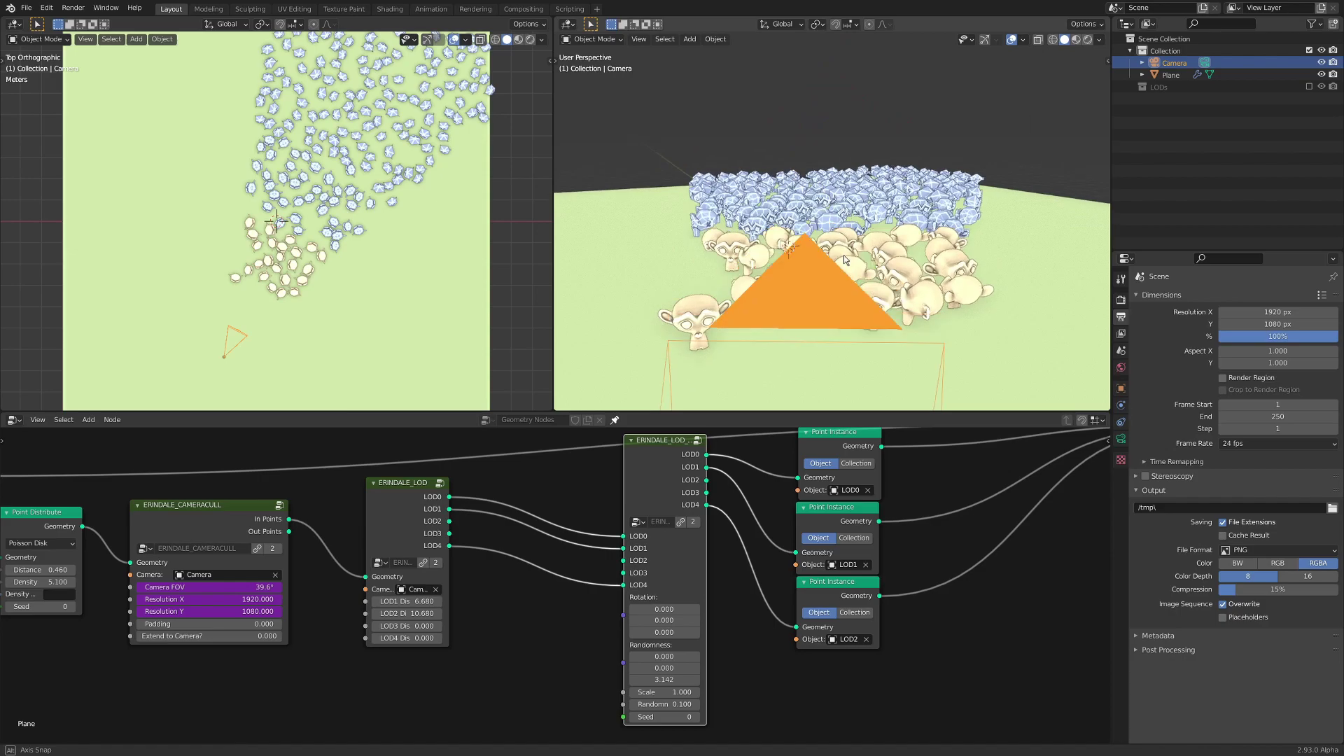
{"action": "scroll", "coordinate": [760, 611], "scroll_direction": "up", "scroll_amount": 8}
{"action": "middle_click_drag", "start_coordinate": [760, 614], "coordinate": [680, 480]}
{"action": "scroll", "coordinate": [768, 543], "scroll_direction": "up", "scroll_amount": 3}
{"action": "middle_click_drag", "start_coordinate": [776, 520], "coordinate": [736, 499]}
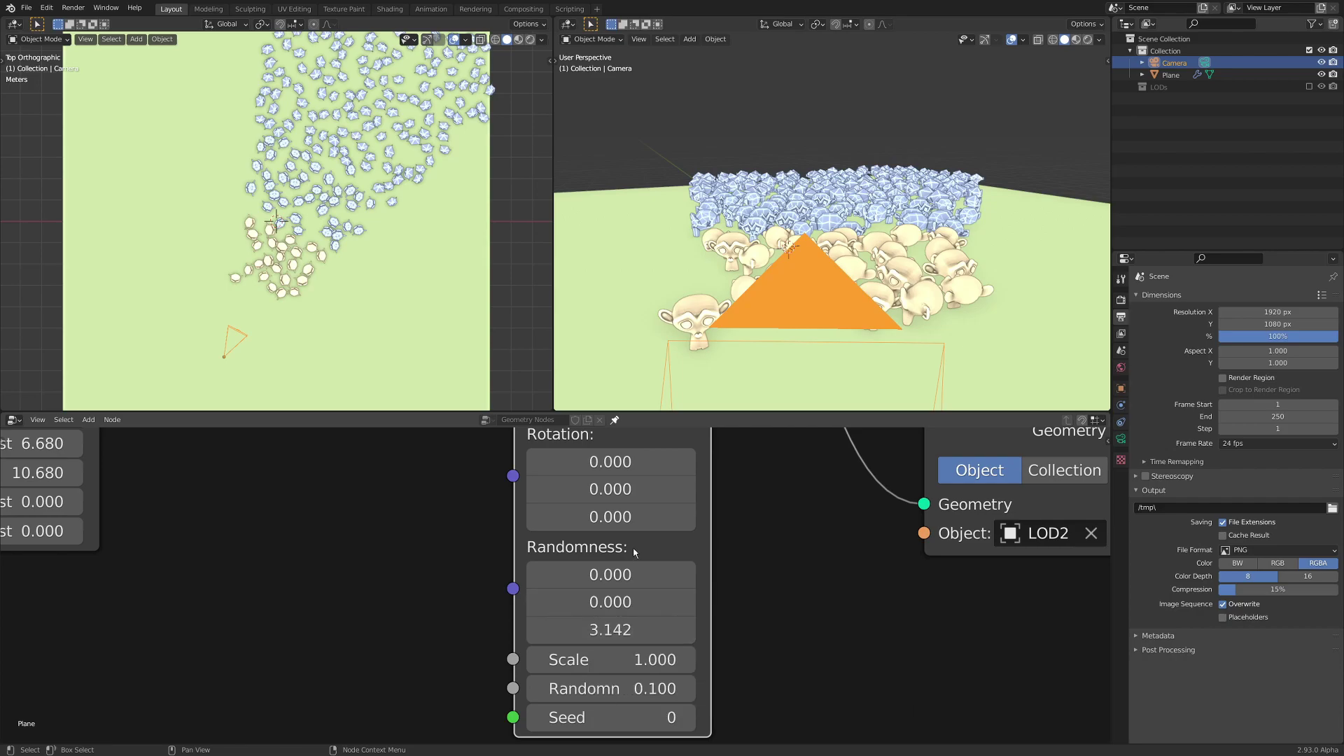
{"action": "scroll", "coordinate": [650, 647], "scroll_direction": "down", "scroll_amount": 2}
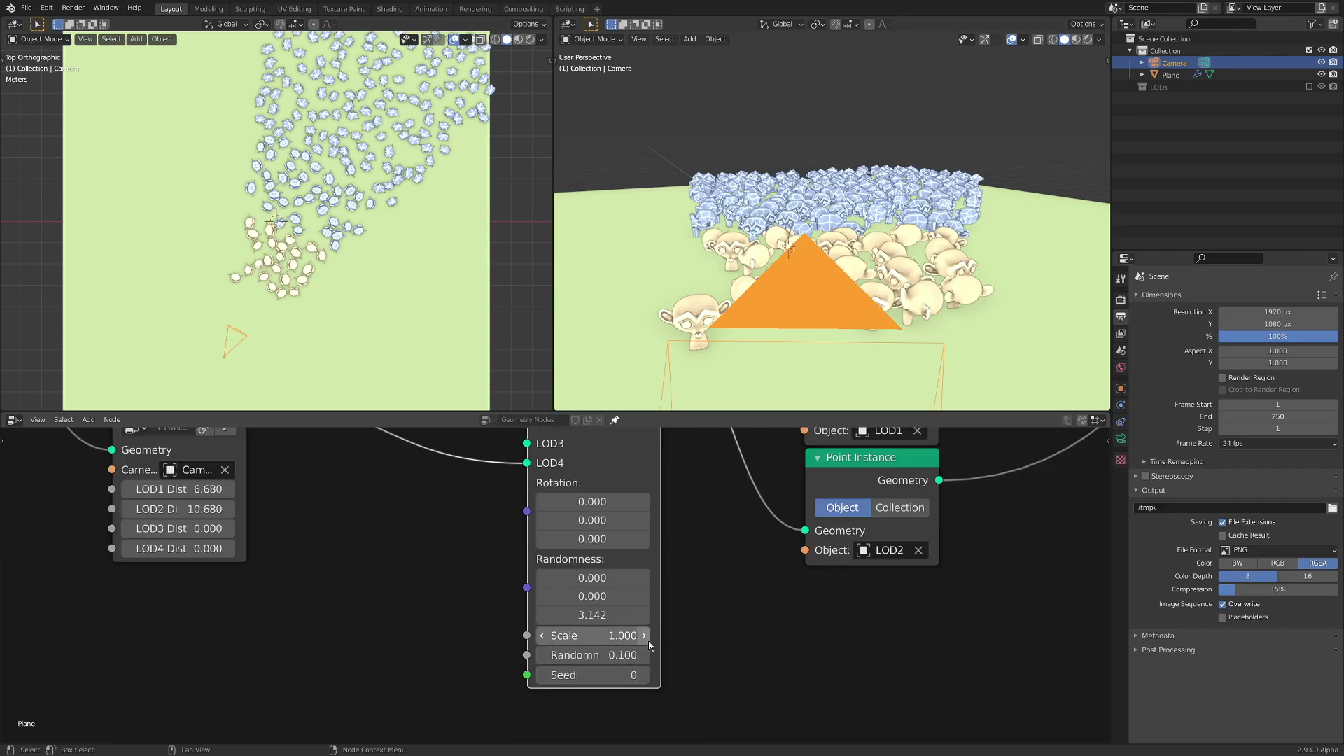
{"action": "left_click_drag", "start_coordinate": [660, 629], "coordinate": [712, 630]}
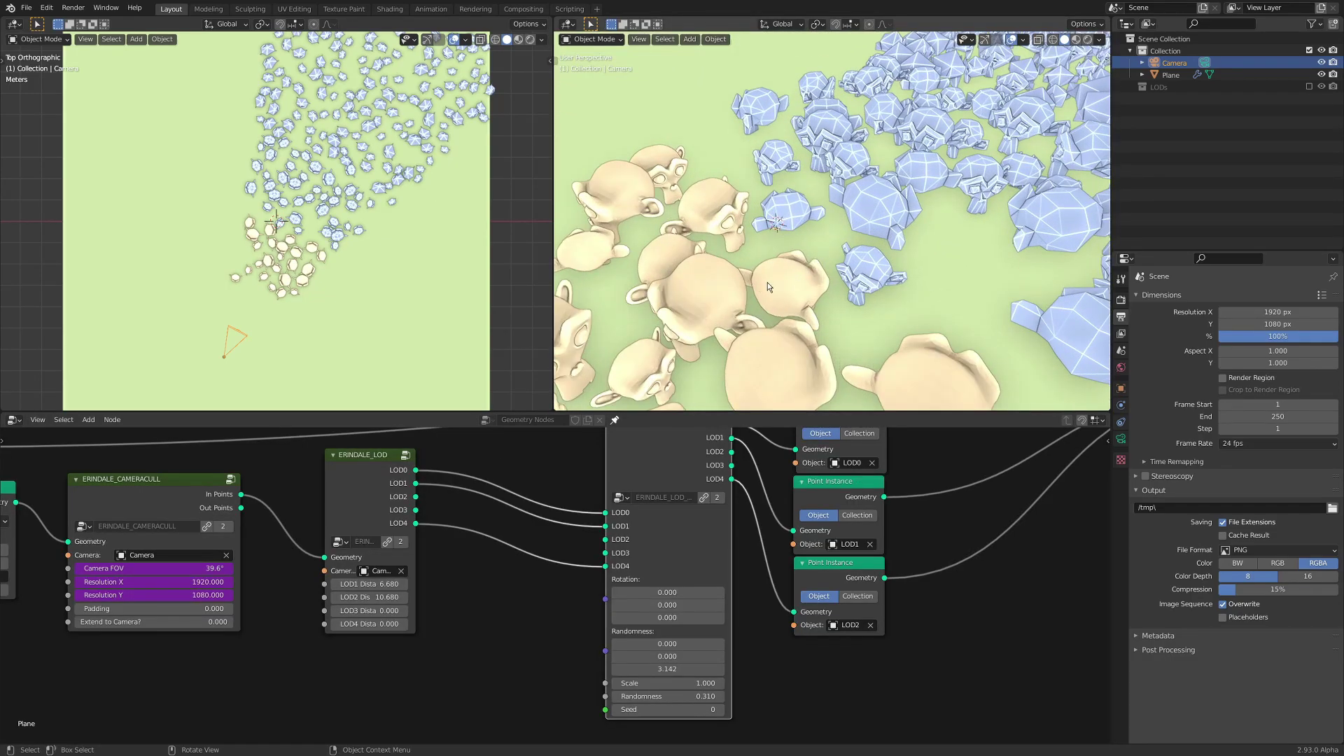
- Return to the camera view and examine how the randomly scaled monkeys fill the camera frame
{"action": "key", "text": "g"}
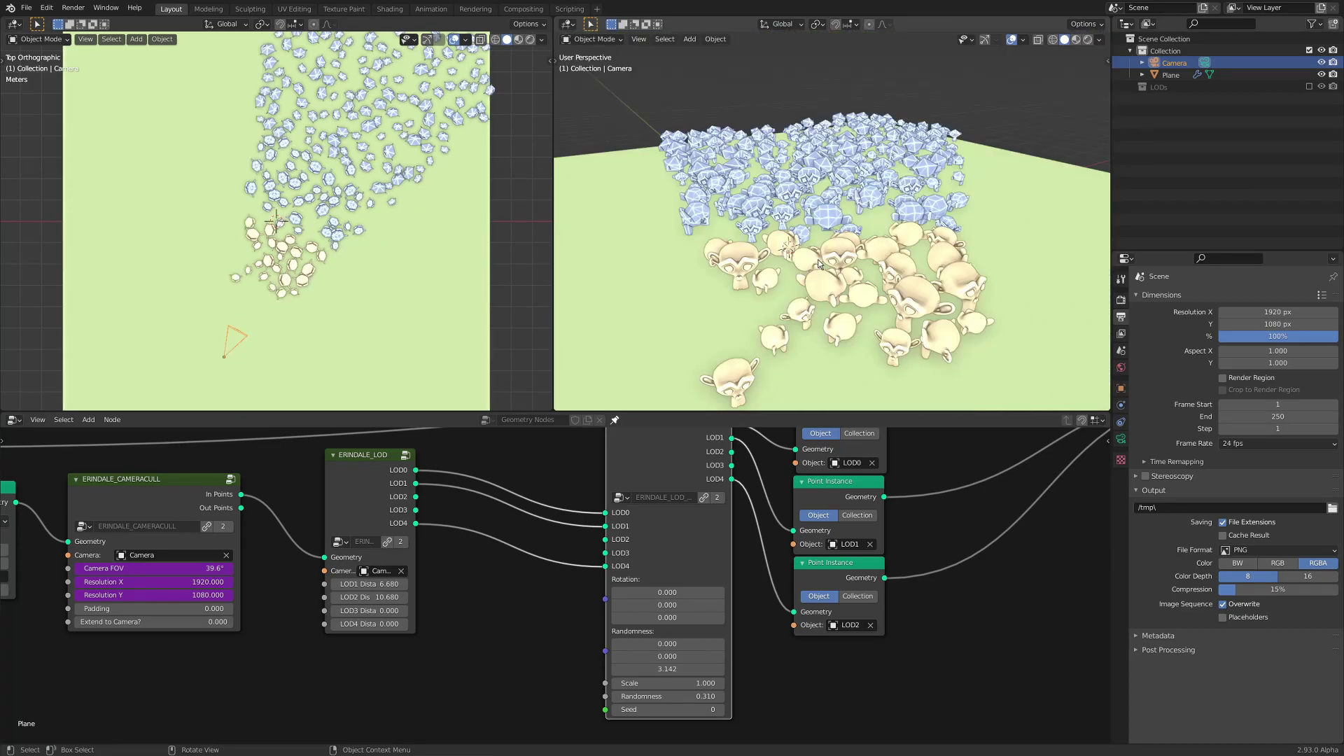
{"action": "key", "text": "KP_0"}
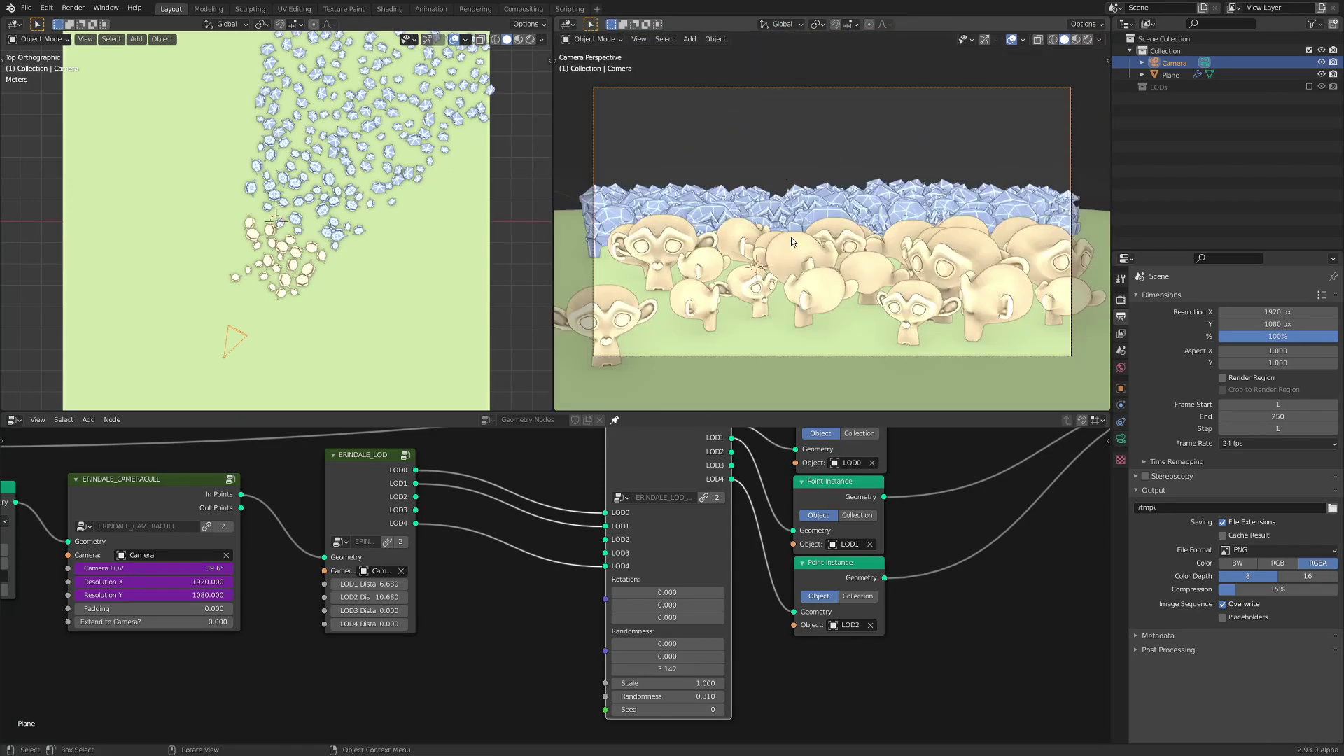
{"action": "scroll", "coordinate": [818, 224], "scroll_direction": "down", "scroll_amount": 4}
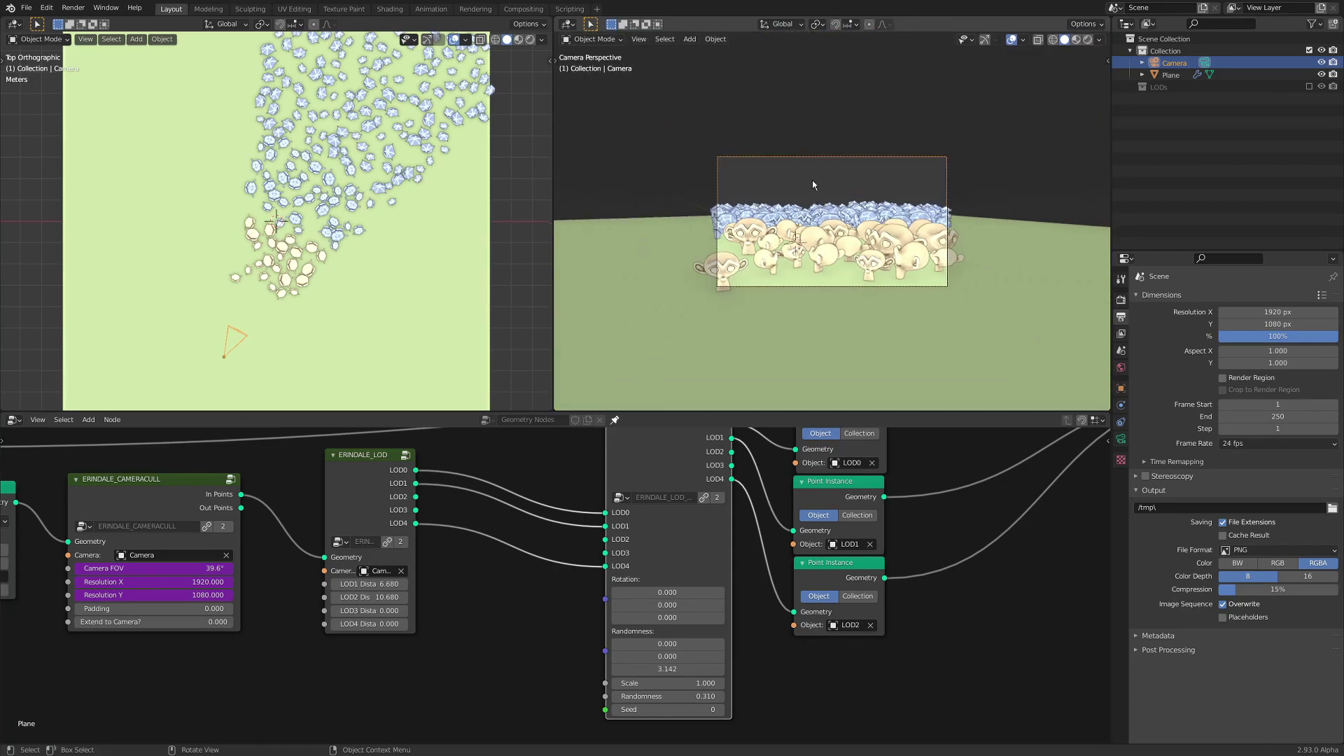
{"action": "scroll", "coordinate": [669, 188], "scroll_direction": "up", "scroll_amount": 4}
{"action": "scroll", "coordinate": [638, 210], "scroll_direction": "down", "scroll_amount": 2}
{"action": "left_click_drag", "start_coordinate": [592, 323], "coordinate": [595, 321]}
{"action": "right_click_drag", "start_coordinate": [599, 312], "coordinate": [662, 183]}
- Insert a Join Geometry node on the link between the two LOD4 sockets and connect the cull node's Out Points to it
{"action": "middle_click_drag", "start_coordinate": [425, 531], "coordinate": [546, 539]}
{"action": "left_click_drag", "start_coordinate": [369, 511], "coordinate": [414, 549]}
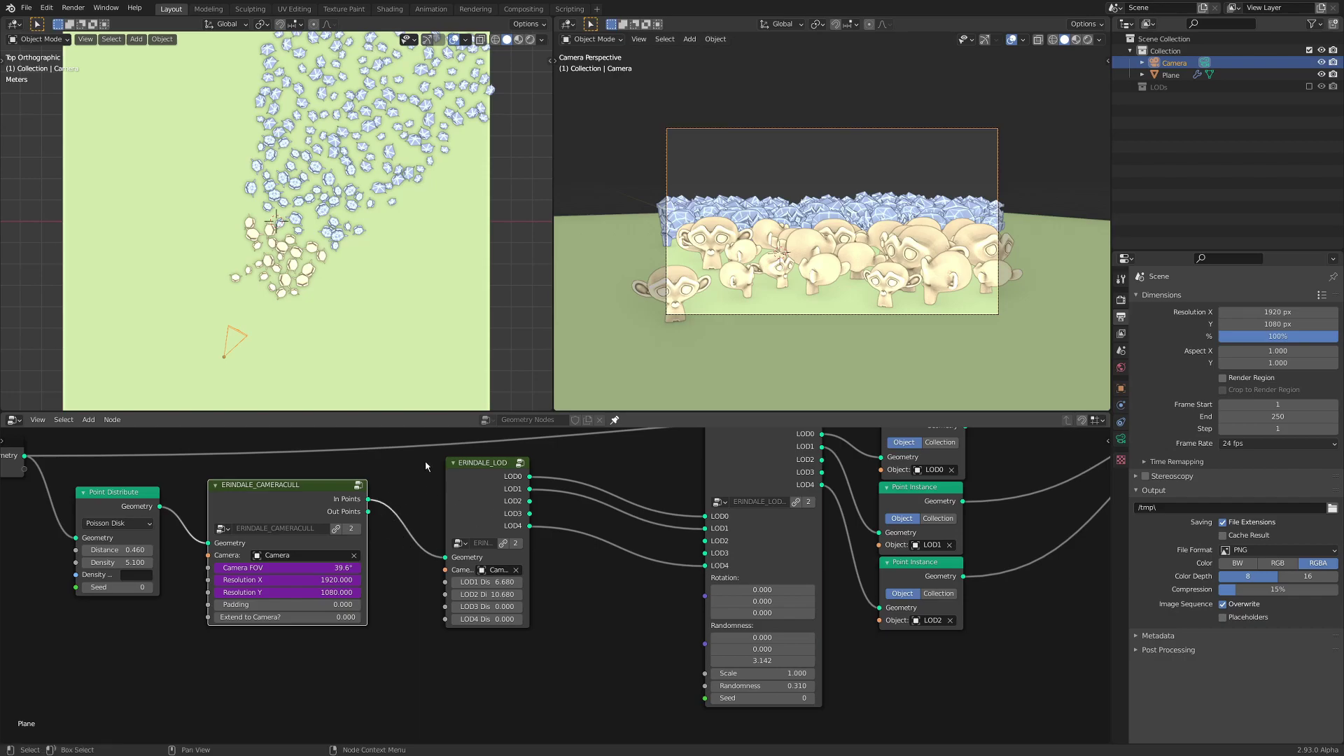
{"action": "key", "text": "shift+a"}
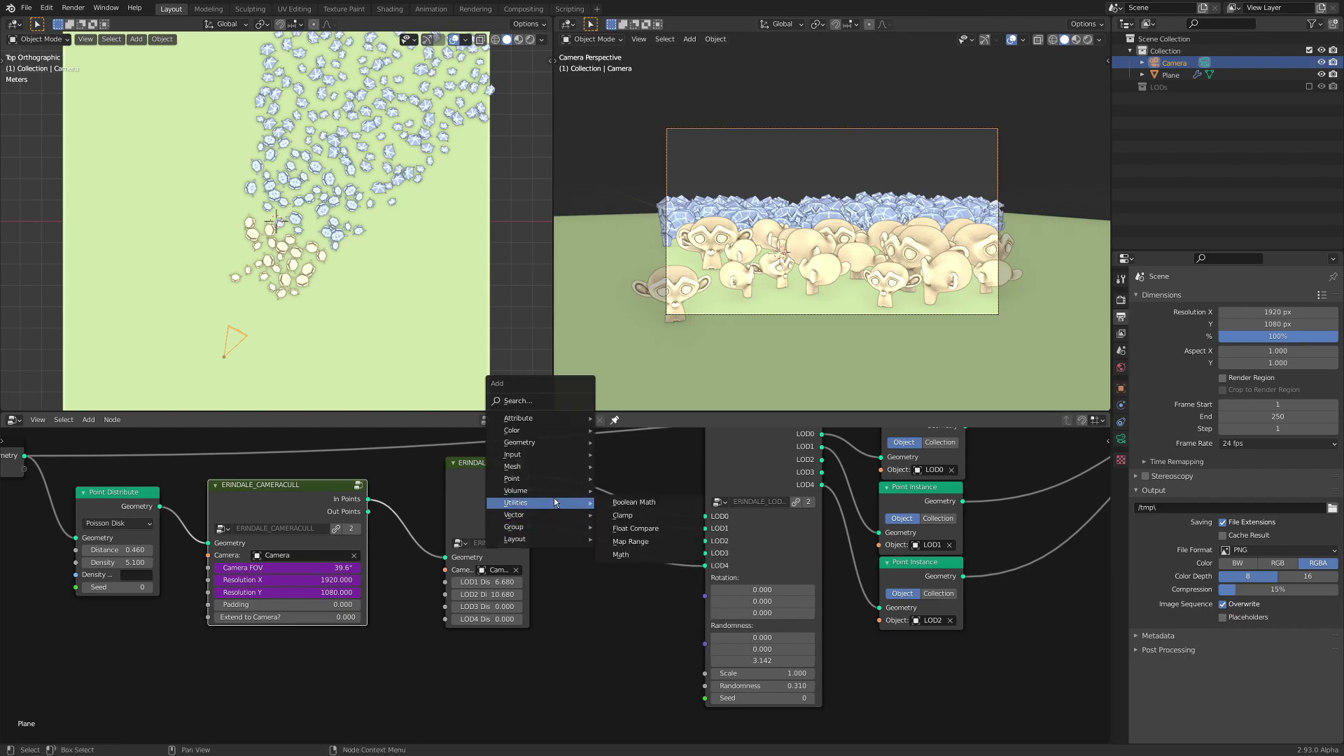
{"action": "mouse_move", "coordinate": [560, 442]}
{"action": "left_click", "coordinate": [634, 441]}
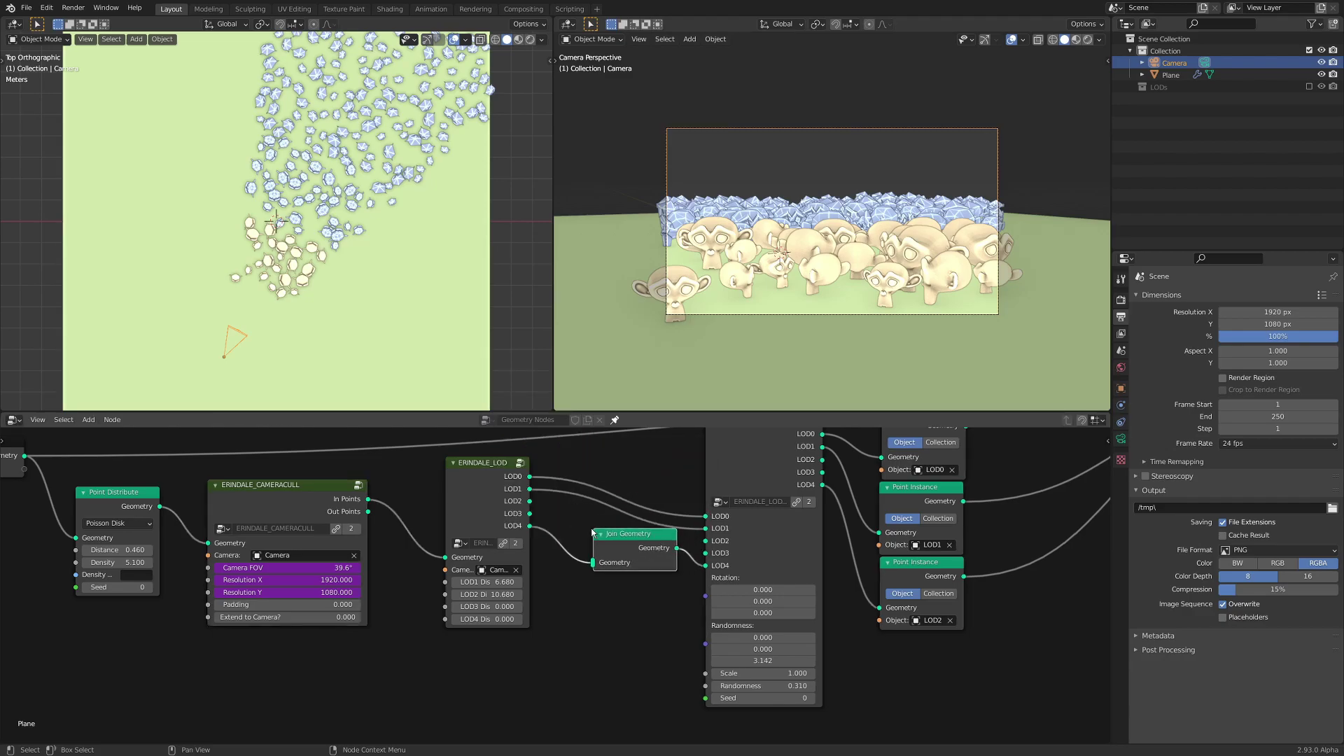
{"action": "left_click", "coordinate": [616, 542]}
{"action": "left_click_drag", "start_coordinate": [369, 512], "coordinate": [596, 565]}
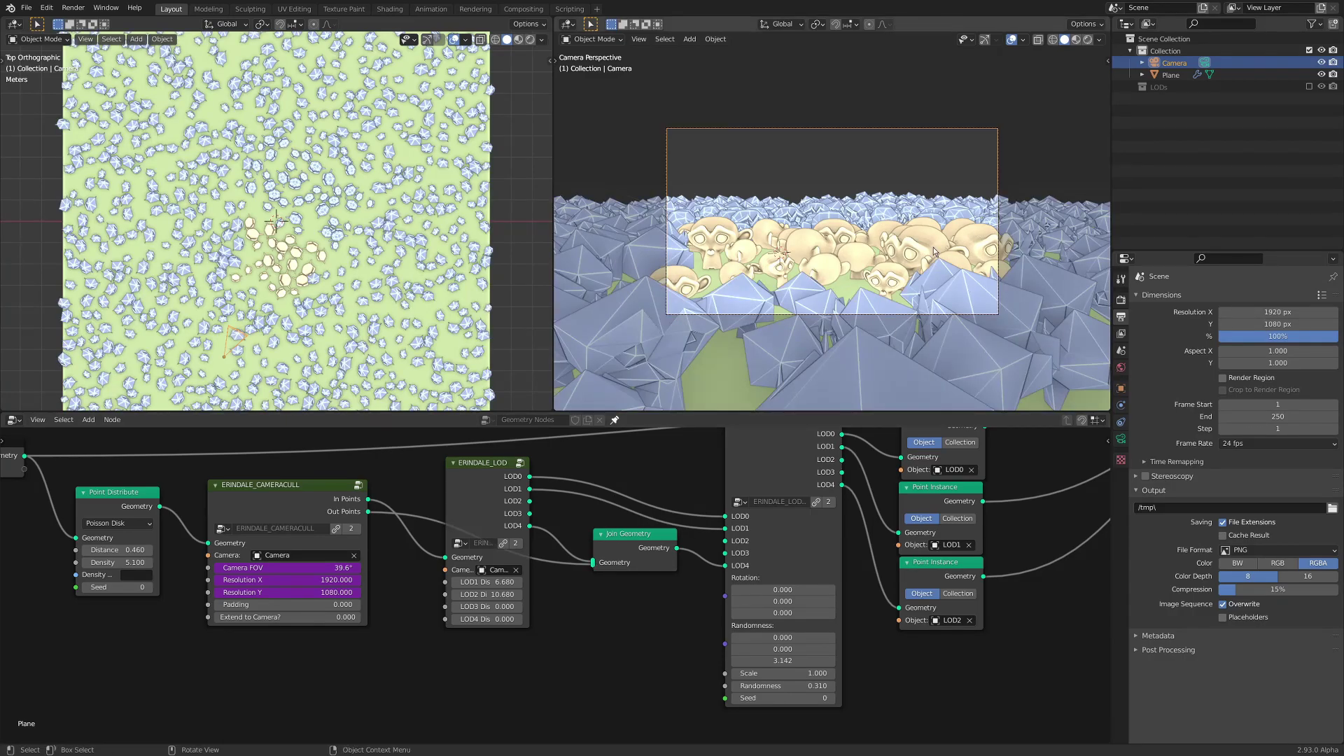
- Set the ERINDALE_CAMERACULL node's Padding to 2.7, raising the camera to check its effect
{"action": "scroll", "coordinate": [867, 306], "scroll_direction": "up", "scroll_amount": 2}
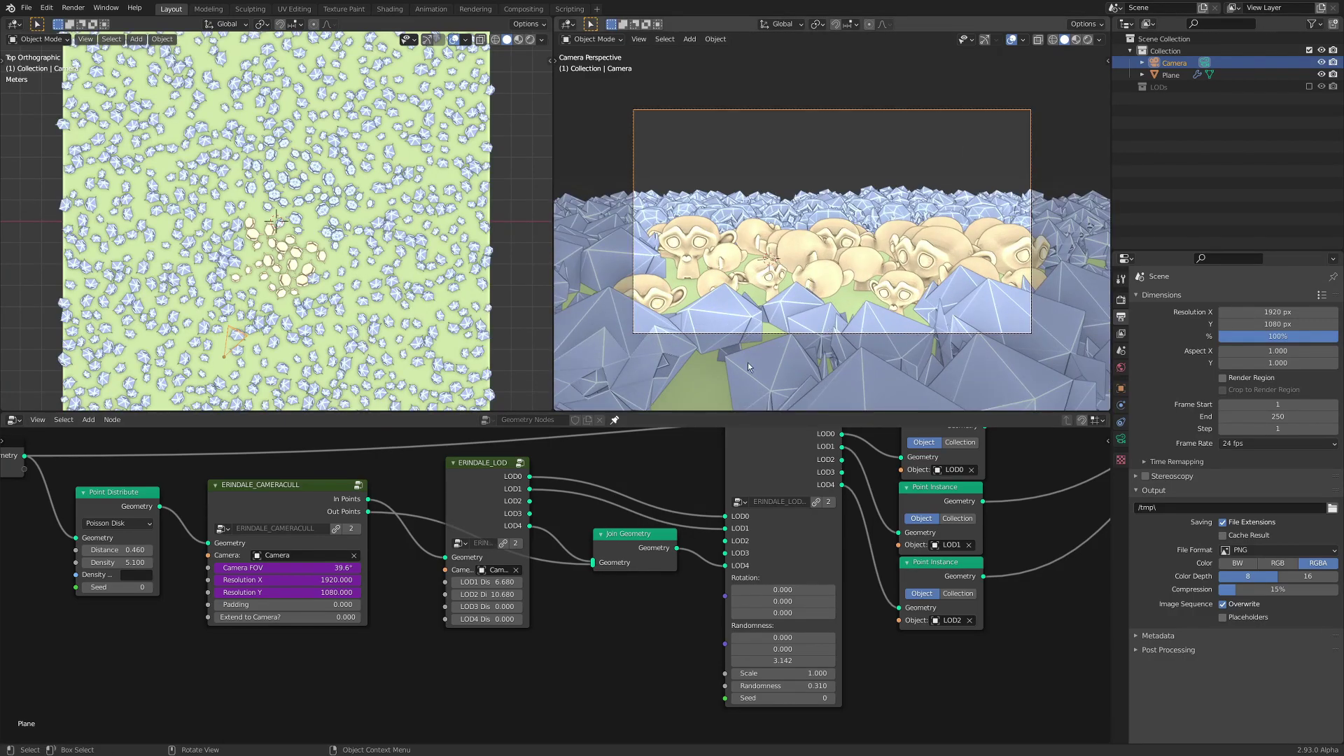
{"action": "middle_click_drag", "start_coordinate": [319, 586], "coordinate": [616, 579]}
{"action": "scroll", "coordinate": [617, 579], "scroll_direction": "up", "scroll_amount": 7}
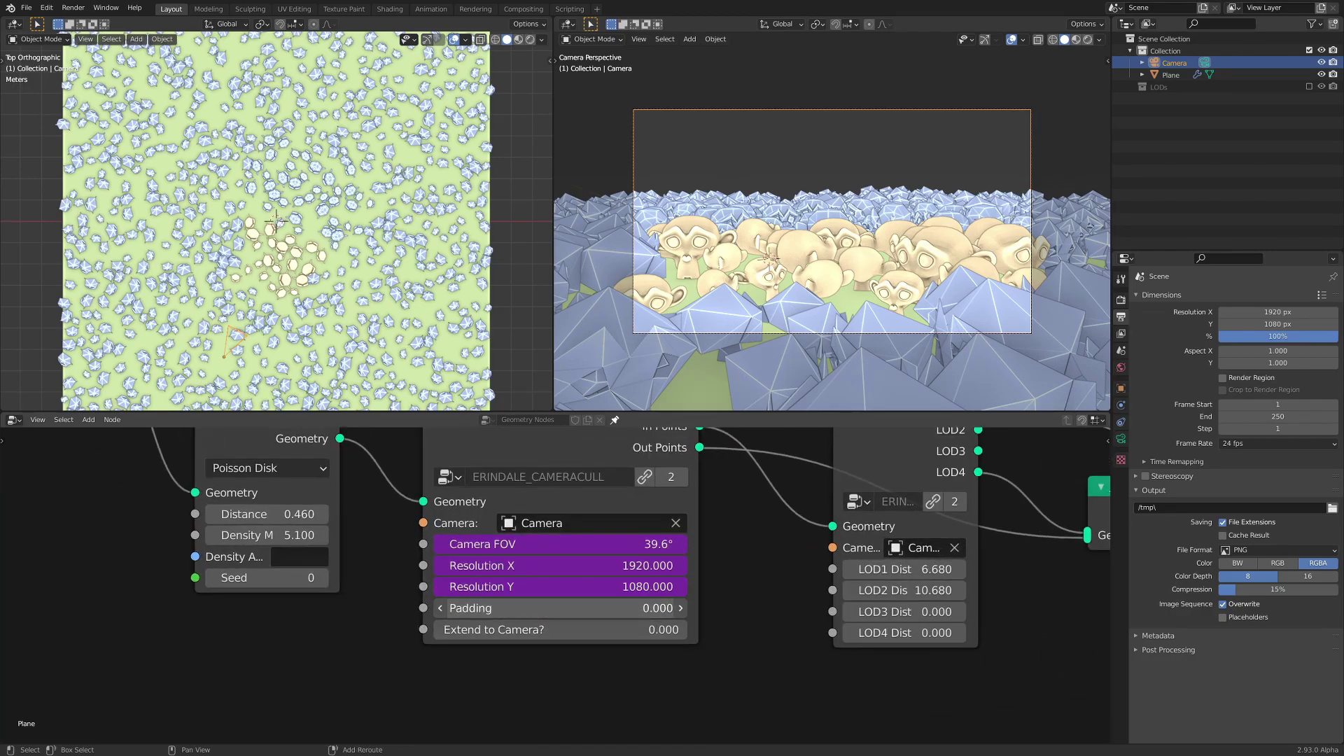
{"action": "left_click", "coordinate": [528, 607]}
{"action": "type", "text": "0.87"}
{"action": "key", "text": "Escape"}
{"action": "key", "text": "shift+grave"}
{"action": "key", "text": "e"}
{"action": "left_click", "coordinate": [833, 226]}
{"action": "left_click_drag", "start_coordinate": [543, 608], "coordinate": [604, 607]}
- Walk the camera down and up over the plane to examine the padded area around the camera frame
{"action": "key", "text": "shift+grave"}
{"action": "key", "text": "q"}
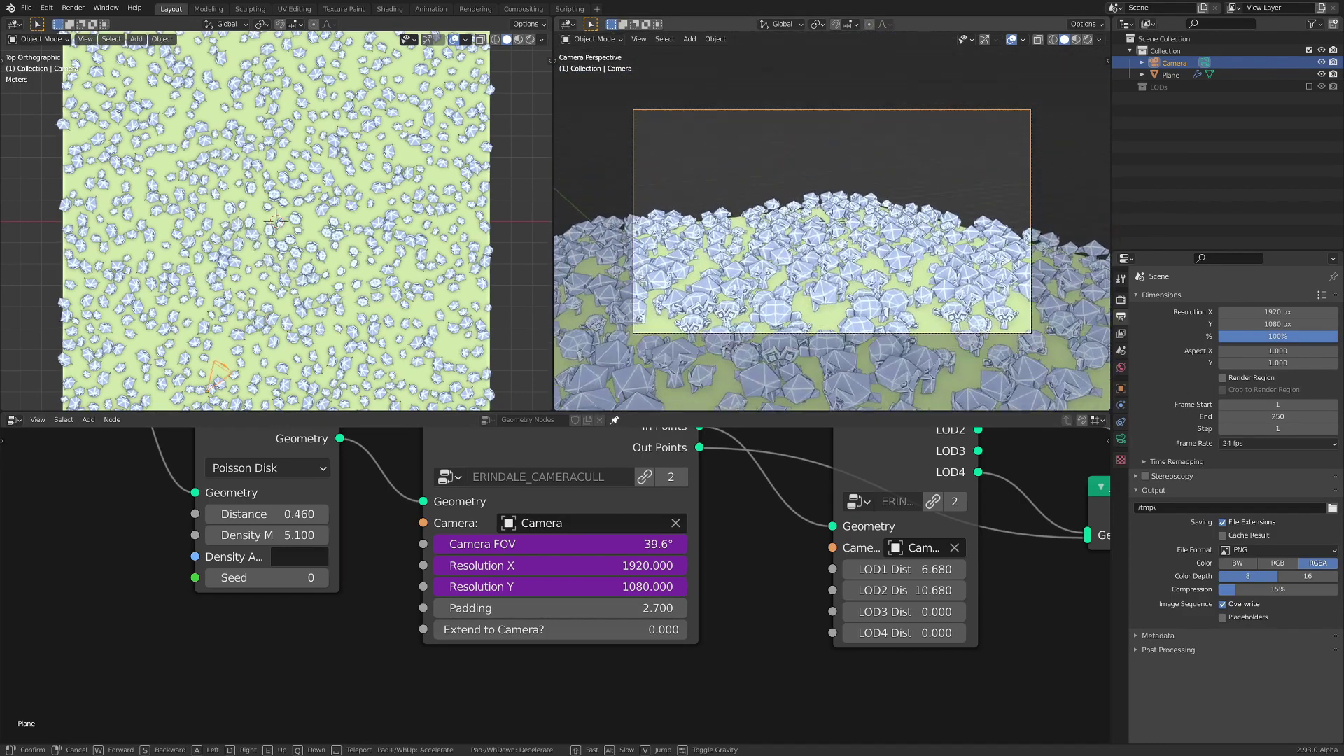
{"action": "key", "text": "e"}
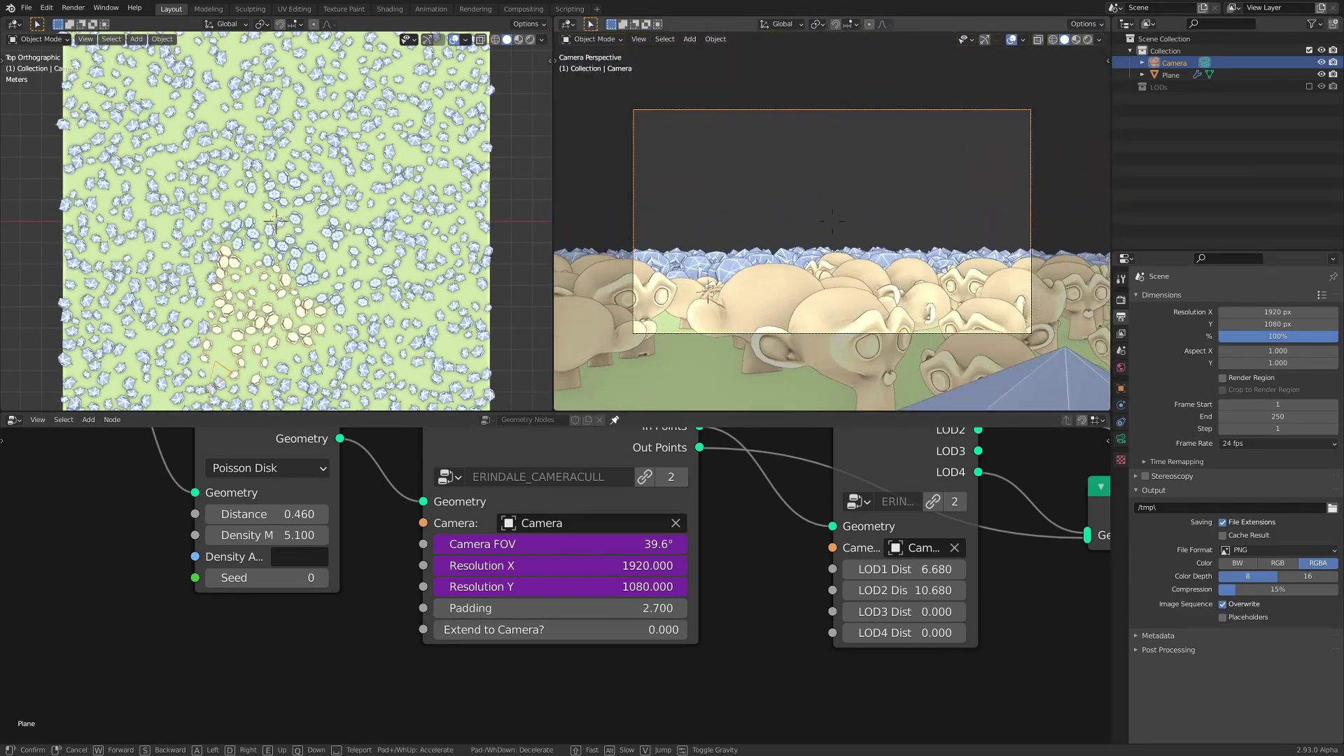
{"action": "key", "text": "q"}
{"action": "left_click", "coordinate": [833, 225]}
{"action": "middle_click_drag", "start_coordinate": [832, 221], "coordinate": [839, 300], "text": "ctrl"}
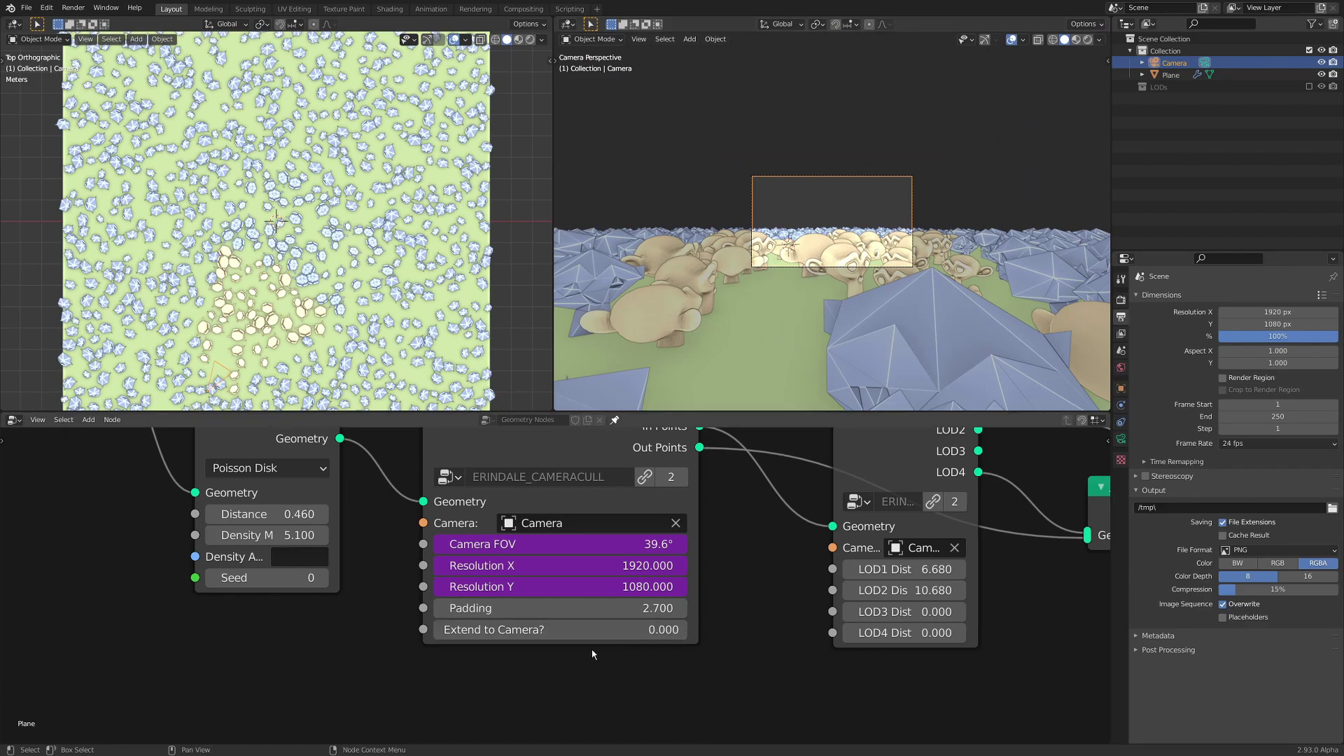
- Try the cull node's Extend to Camera? at 1 and walk the camera forward and up over the monkeys
{"action": "left_click_drag", "start_coordinate": [590, 630], "coordinate": [687, 631]}
{"action": "middle_click_drag", "start_coordinate": [761, 255], "coordinate": [763, 287], "text": "ctrl"}
{"action": "key", "text": "shift+grave"}
{"action": "key", "text": "w"}
{"action": "key", "text": "e"}
{"action": "left_click", "coordinate": [831, 221]}
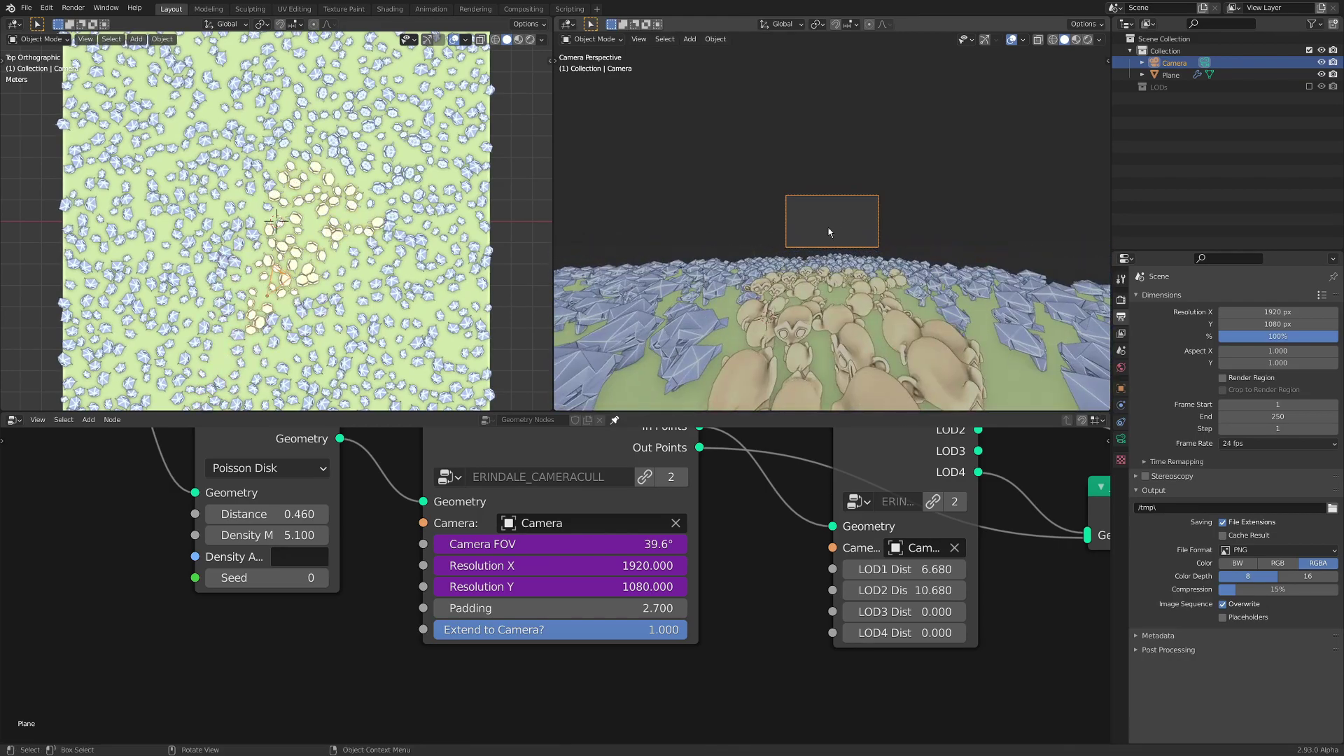
- Set the Point Distribute node's Density Max to 88.4 and Extend to Camera? to 0, walking the camera down among the monkeys
{"action": "left_click_drag", "start_coordinate": [266, 534], "coordinate": [350, 535]}
{"action": "key", "text": "shift+grave"}
{"action": "key", "text": "s"}
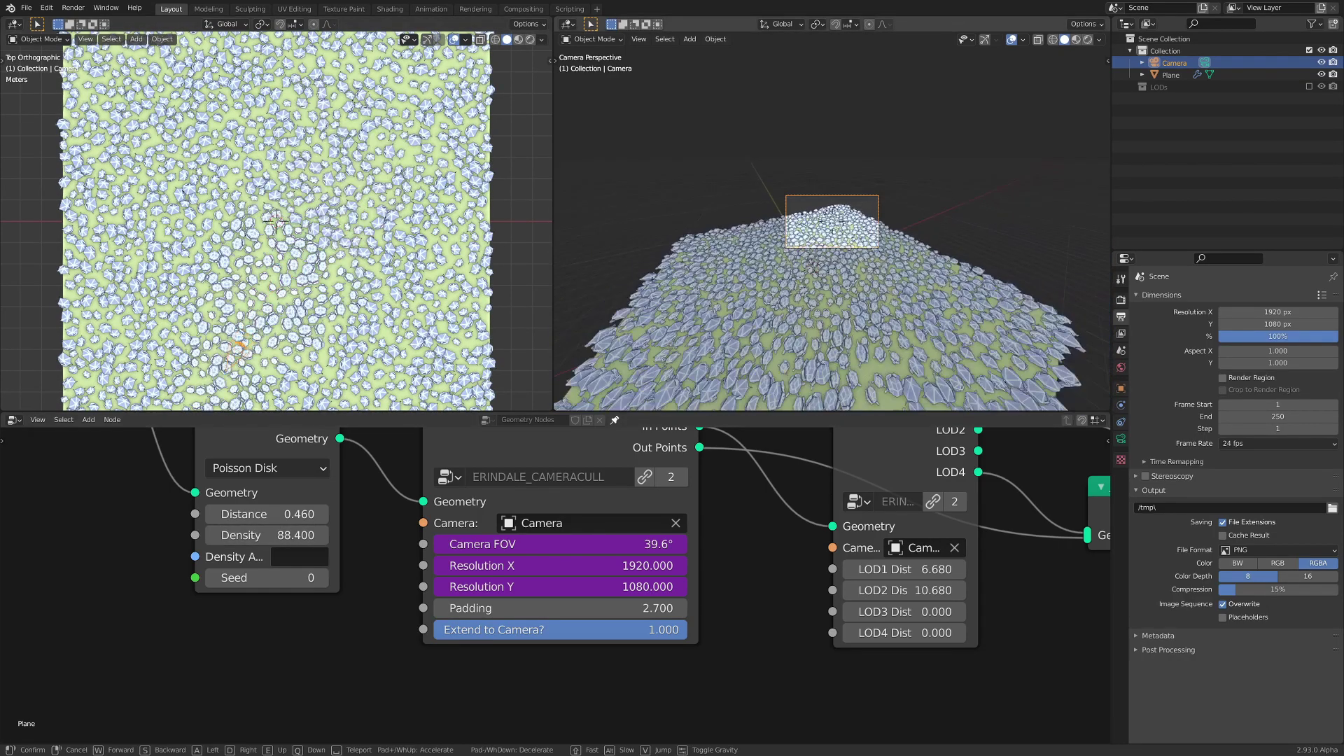
{"action": "key", "text": "w"}
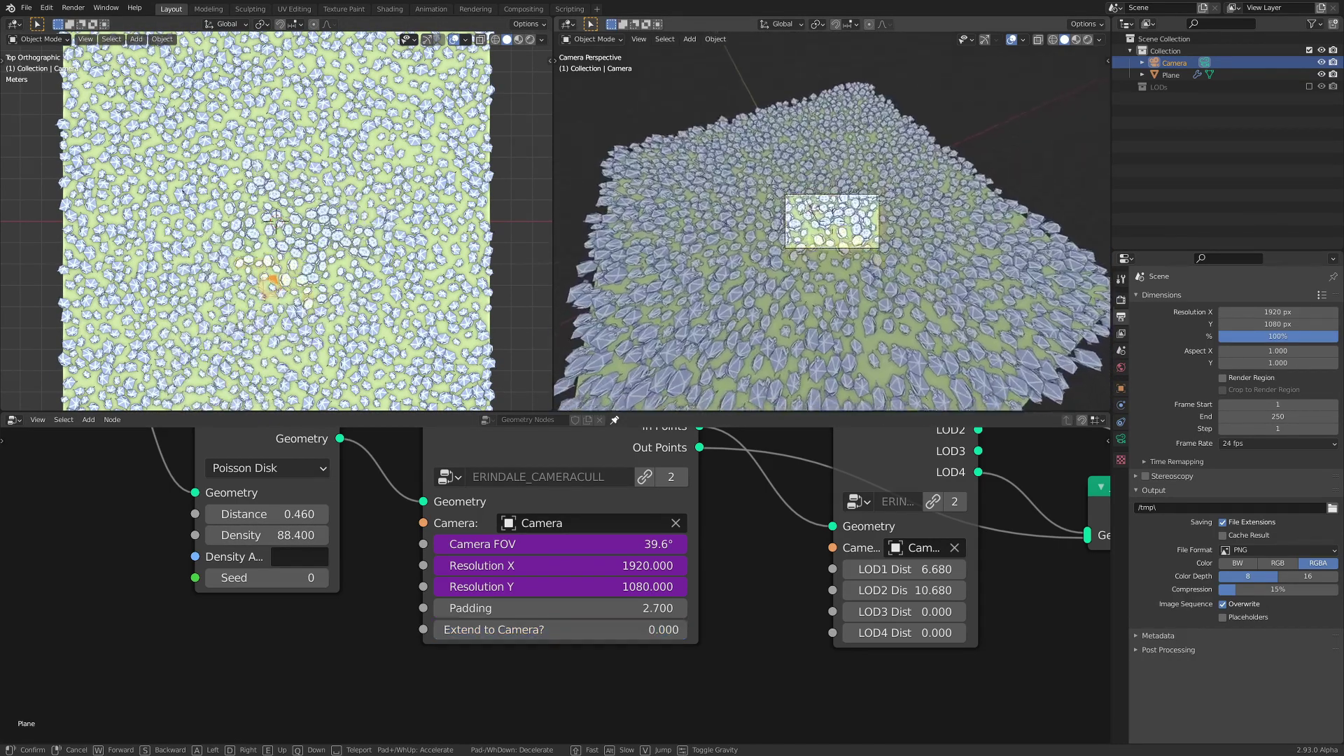
{"action": "left_click", "coordinate": [833, 221]}
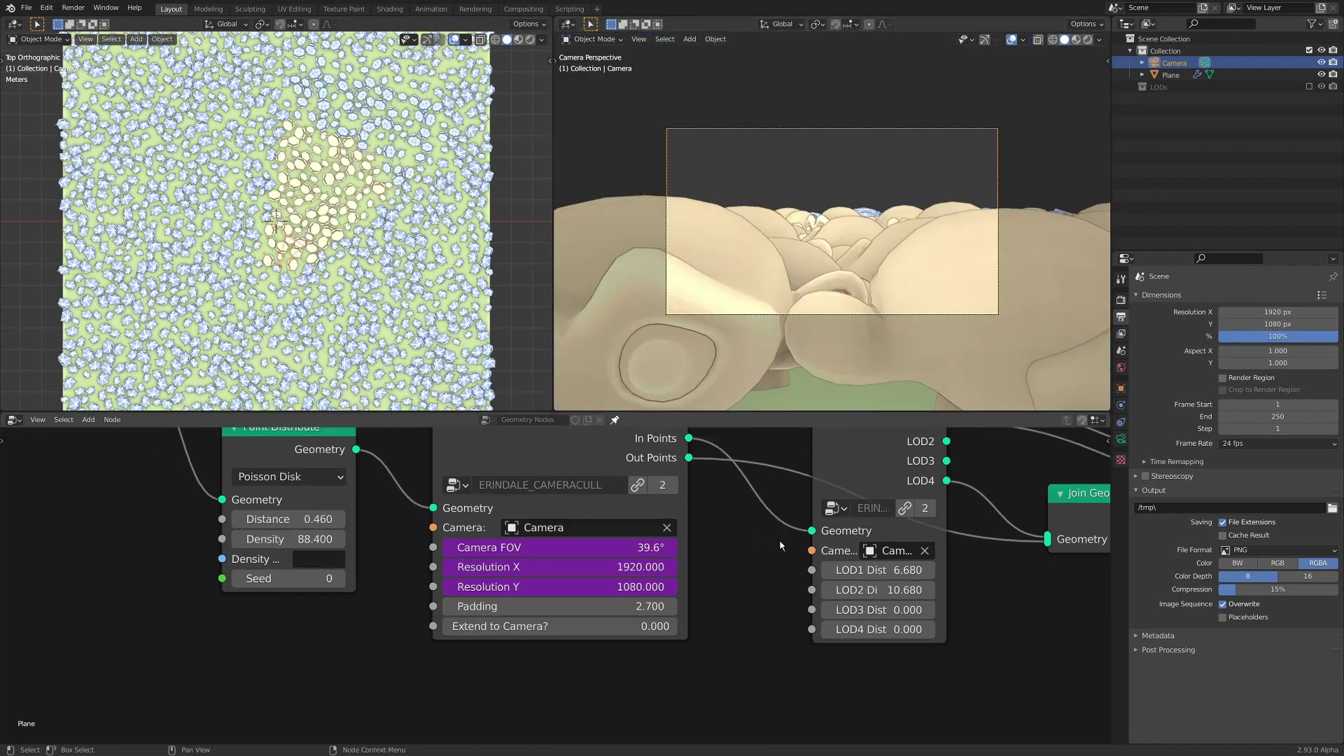
- Add an ERINDALE_MIXFLOAT group node in the empty space beyond the LOD2 Point Instance node
{"action": "scroll", "coordinate": [474, 473], "scroll_direction": "down", "scroll_amount": 4}
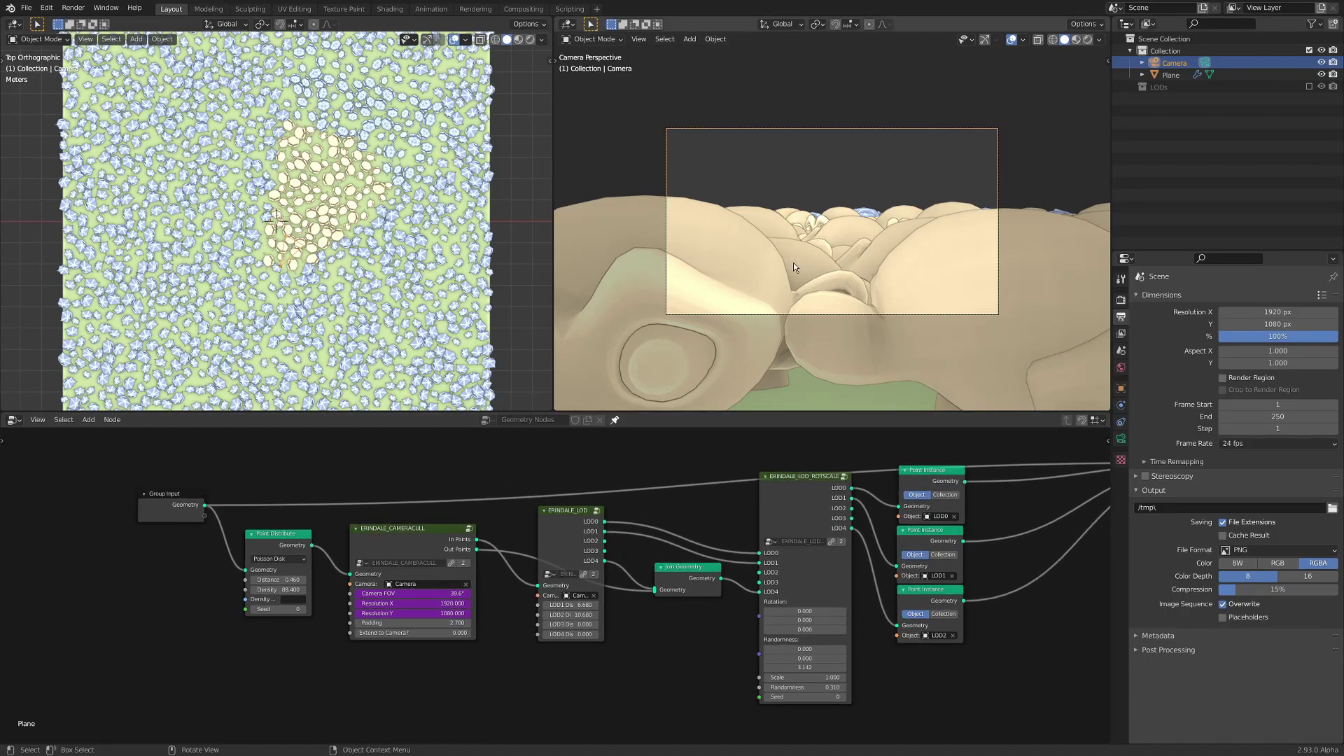
{"action": "scroll", "coordinate": [707, 497], "scroll_direction": "up", "scroll_amount": 3}
{"action": "key", "text": "shift+a"}
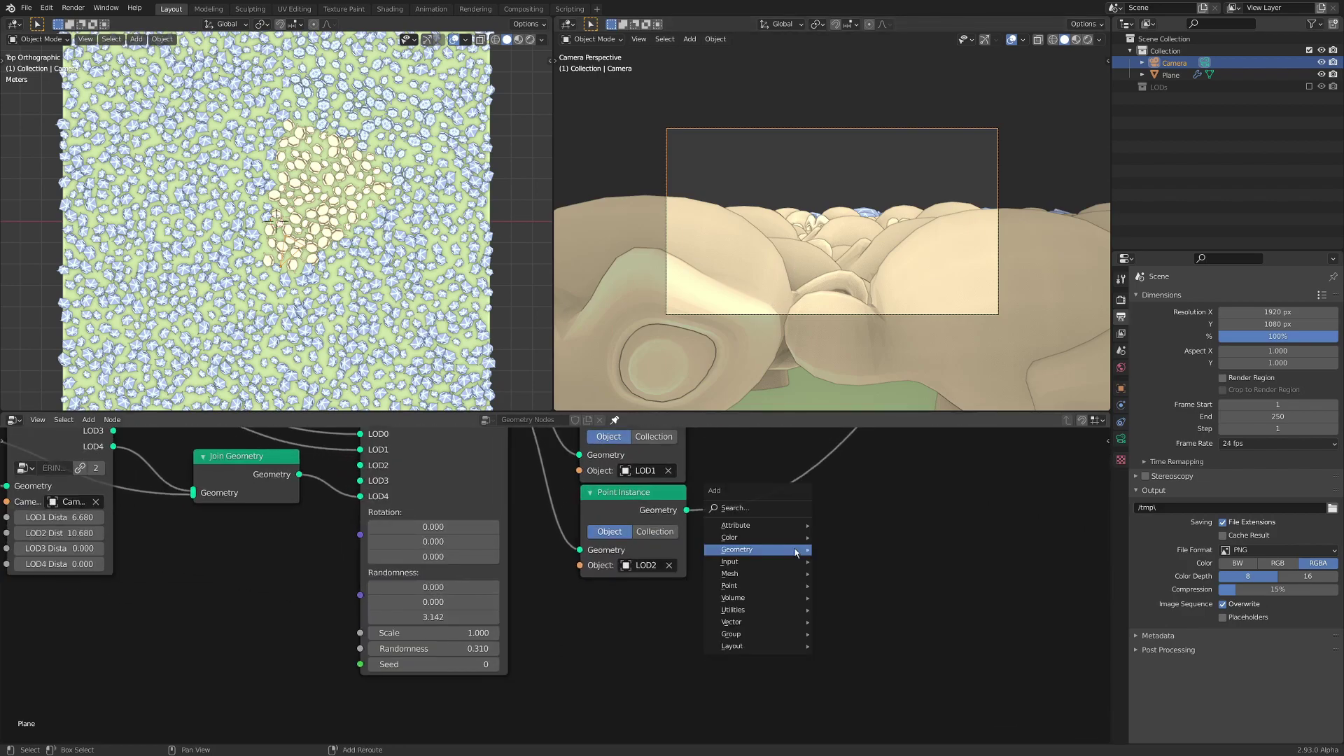
{"action": "mouse_move", "coordinate": [748, 635]}
{"action": "left_click", "coordinate": [868, 585]}
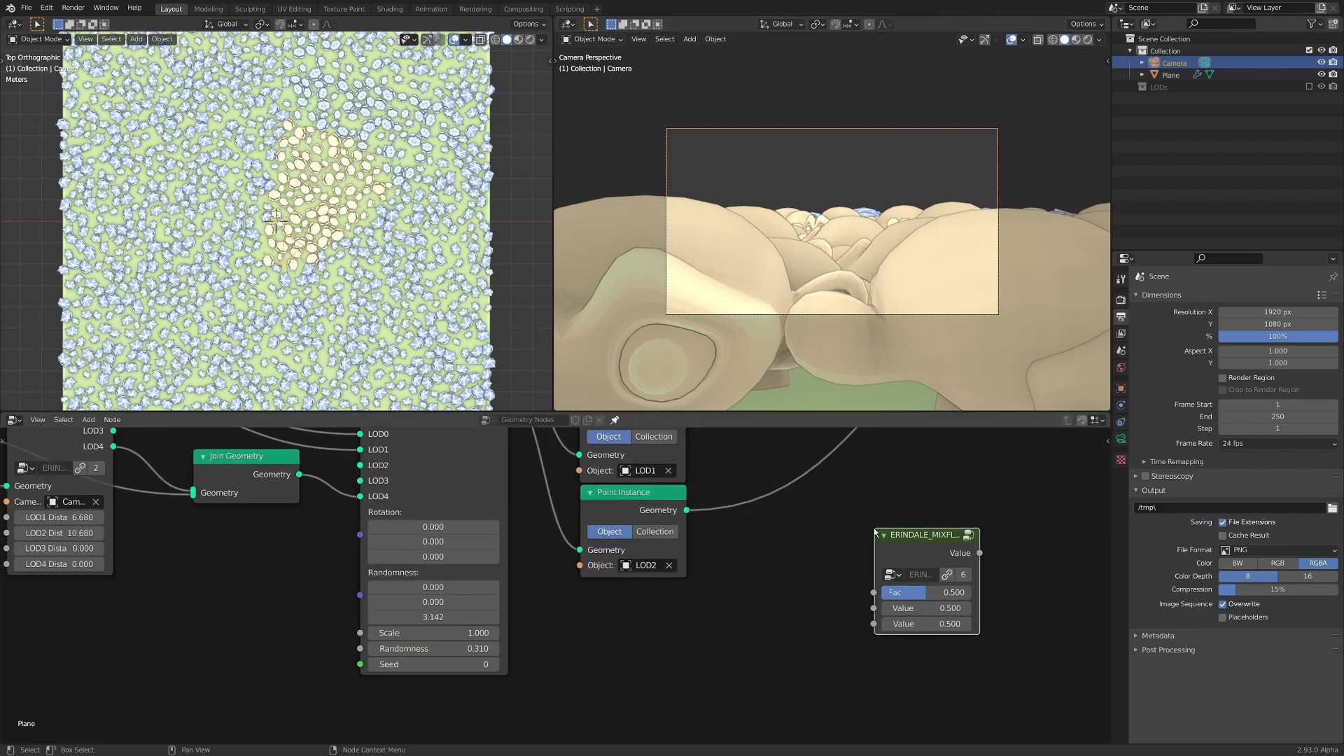
{"action": "left_click", "coordinate": [889, 559]}
- Try the ERINDALE_MIXFLOAT node's Fac at 0.943, look over its two Value inputs and delete the node
{"action": "scroll", "coordinate": [889, 559], "scroll_direction": "up", "scroll_amount": 3}
{"action": "middle_click_drag", "start_coordinate": [888, 559], "coordinate": [756, 522]}
{"action": "scroll", "coordinate": [695, 569], "scroll_direction": "up", "scroll_amount": 1}
{"action": "left_click", "coordinate": [784, 584]}
{"action": "left_click_drag", "start_coordinate": [785, 608], "coordinate": [715, 620]}
{"action": "left_click_drag", "start_coordinate": [870, 555], "coordinate": [901, 558]}
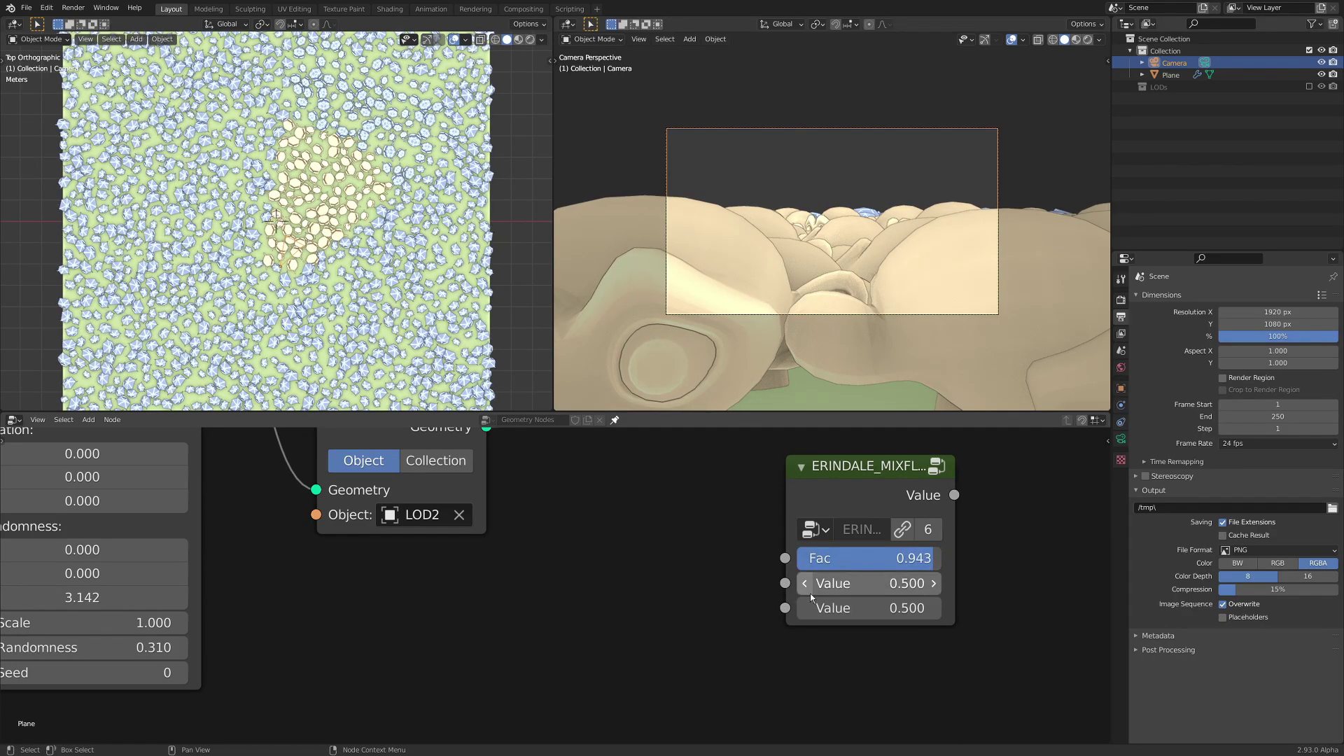
{"action": "left_click_drag", "start_coordinate": [761, 581], "coordinate": [701, 593]}
{"action": "left_click", "coordinate": [777, 612]}
{"action": "left_click_drag", "start_coordinate": [774, 612], "coordinate": [768, 619]}
{"action": "key", "text": "Escape"}
{"action": "key", "text": "x"}
- Add an ERINDALE_ROTSCALE_RANDOMISER group node to look over its rotation, randomness and scale inputs, and delete it
{"action": "key", "text": "shift+a"}
{"action": "mouse_move", "coordinate": [794, 484]}
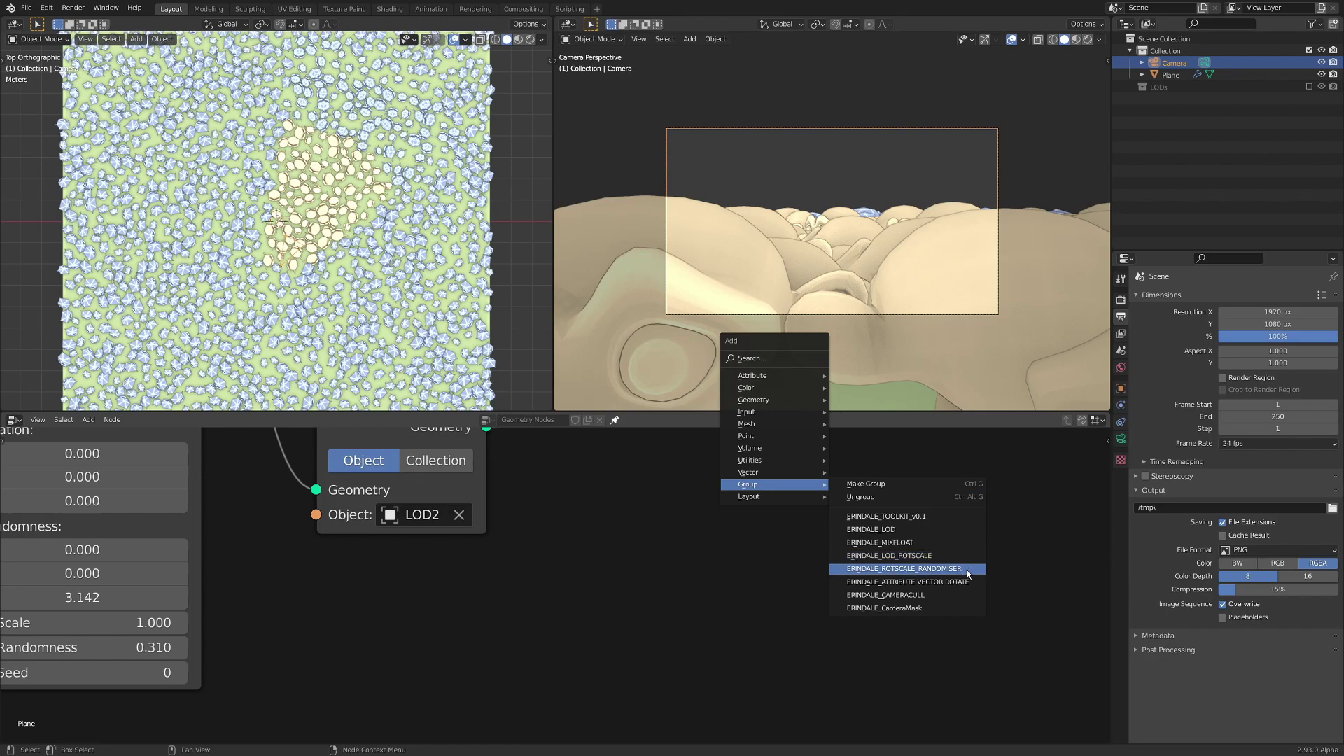
{"action": "left_click", "coordinate": [927, 582]}
{"action": "scroll", "coordinate": [790, 557], "scroll_direction": "down", "scroll_amount": 3}
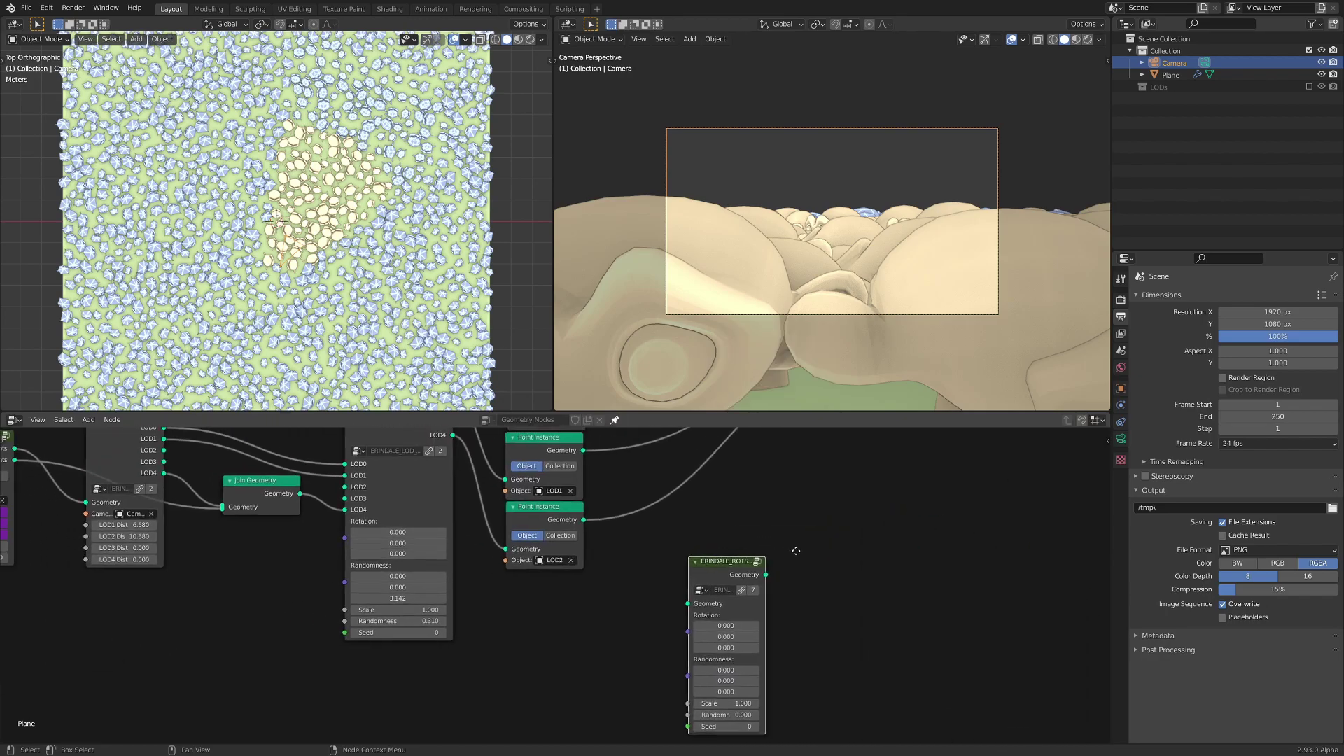
{"action": "scroll", "coordinate": [765, 575], "scroll_direction": "up", "scroll_amount": 2}
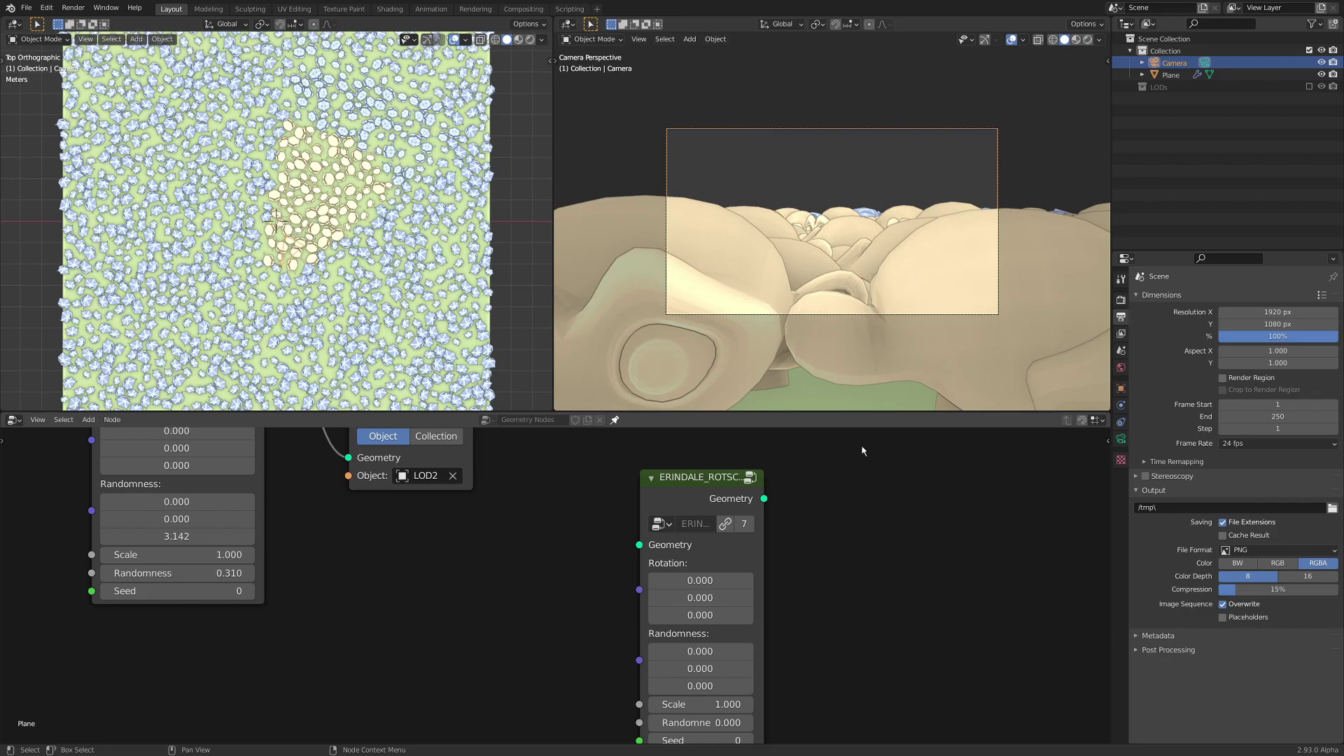
{"action": "left_click", "coordinate": [707, 508]}
{"action": "key", "text": "x"}
{"action": "key", "text": "a"}
- Add an ERINDALE_ATTRIBUTE VECTOR ROTATE group node in the empty space beyond the LOD2 Point Instance node
{"action": "key", "text": "shift+a"}
{"action": "mouse_move", "coordinate": [710, 510]}
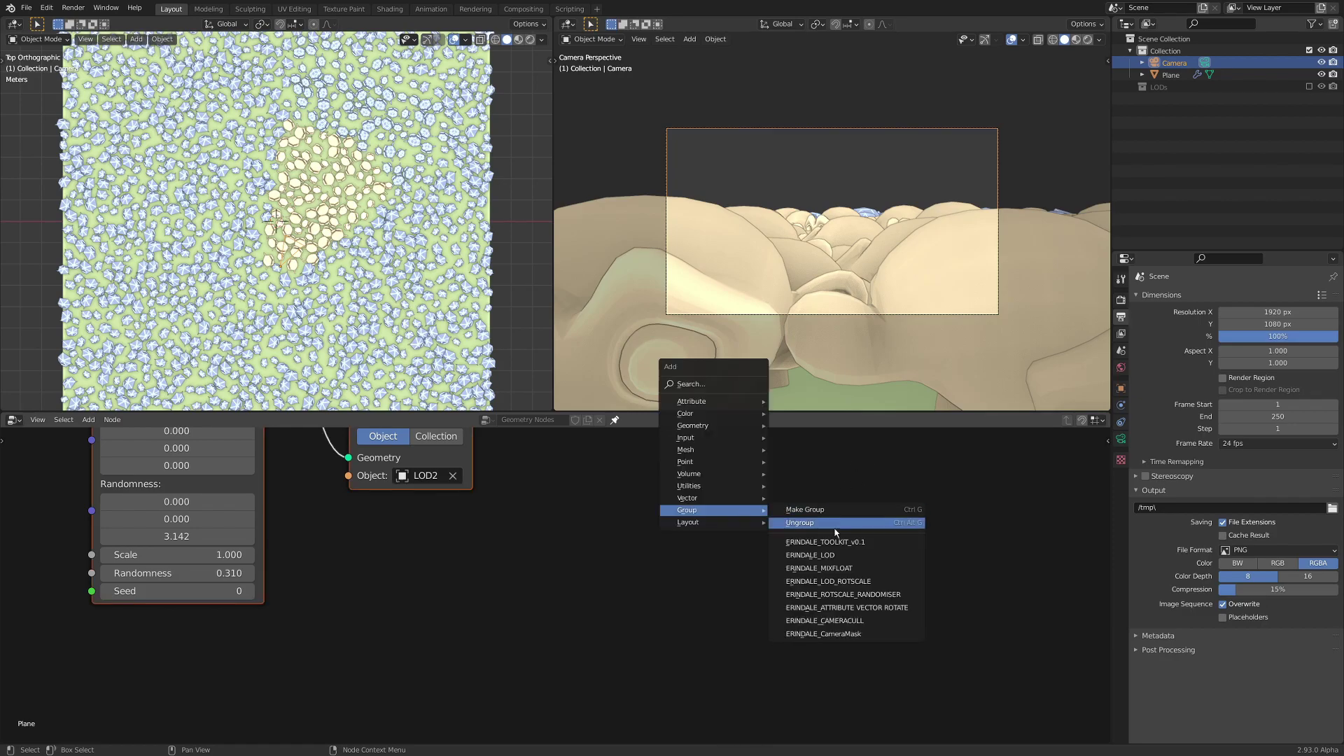
{"action": "left_click", "coordinate": [877, 611]}
{"action": "left_click", "coordinate": [715, 455]}
{"action": "scroll", "coordinate": [861, 494], "scroll_direction": "down", "scroll_amount": 3}
{"action": "middle_click_drag", "start_coordinate": [861, 494], "coordinate": [729, 511]}
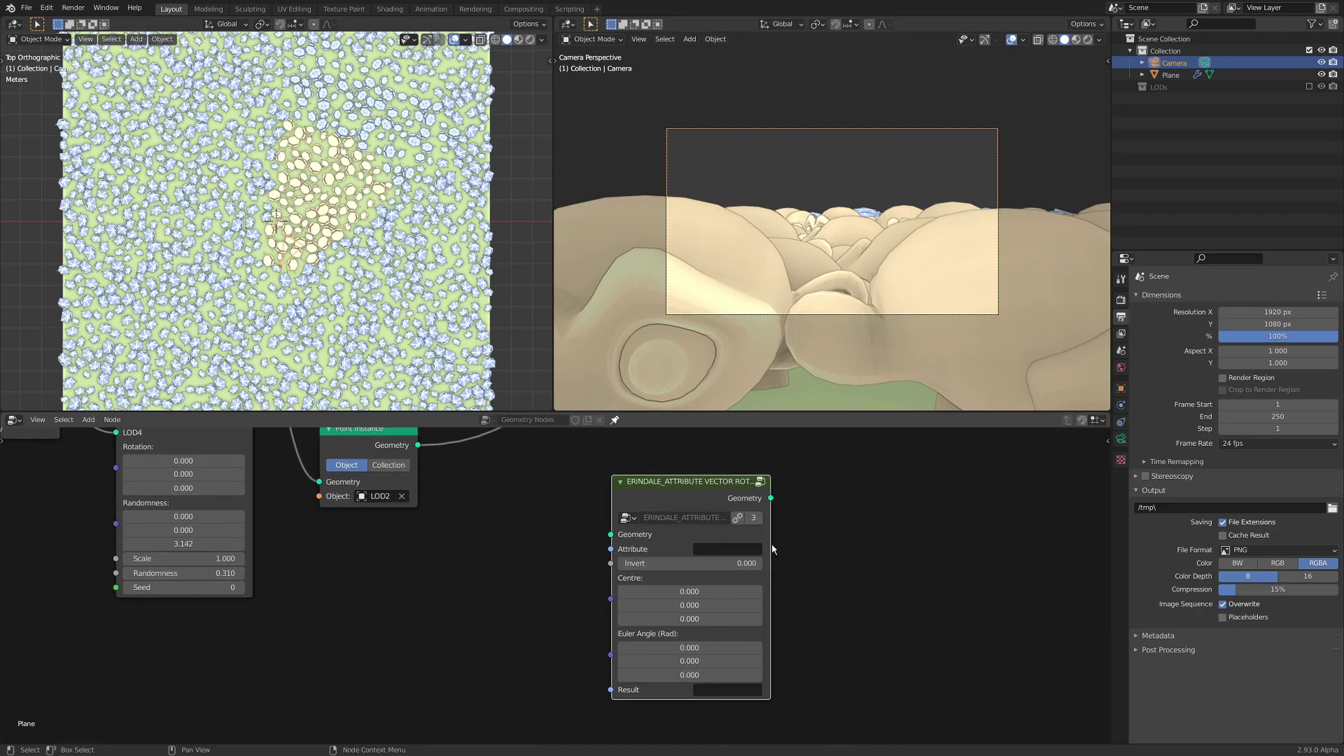
- Examine the attribute vector rotate node's inputs and internal network, remove the node and frame the whole main node tree
{"action": "scroll", "coordinate": [711, 540], "scroll_direction": "up", "scroll_amount": 3}
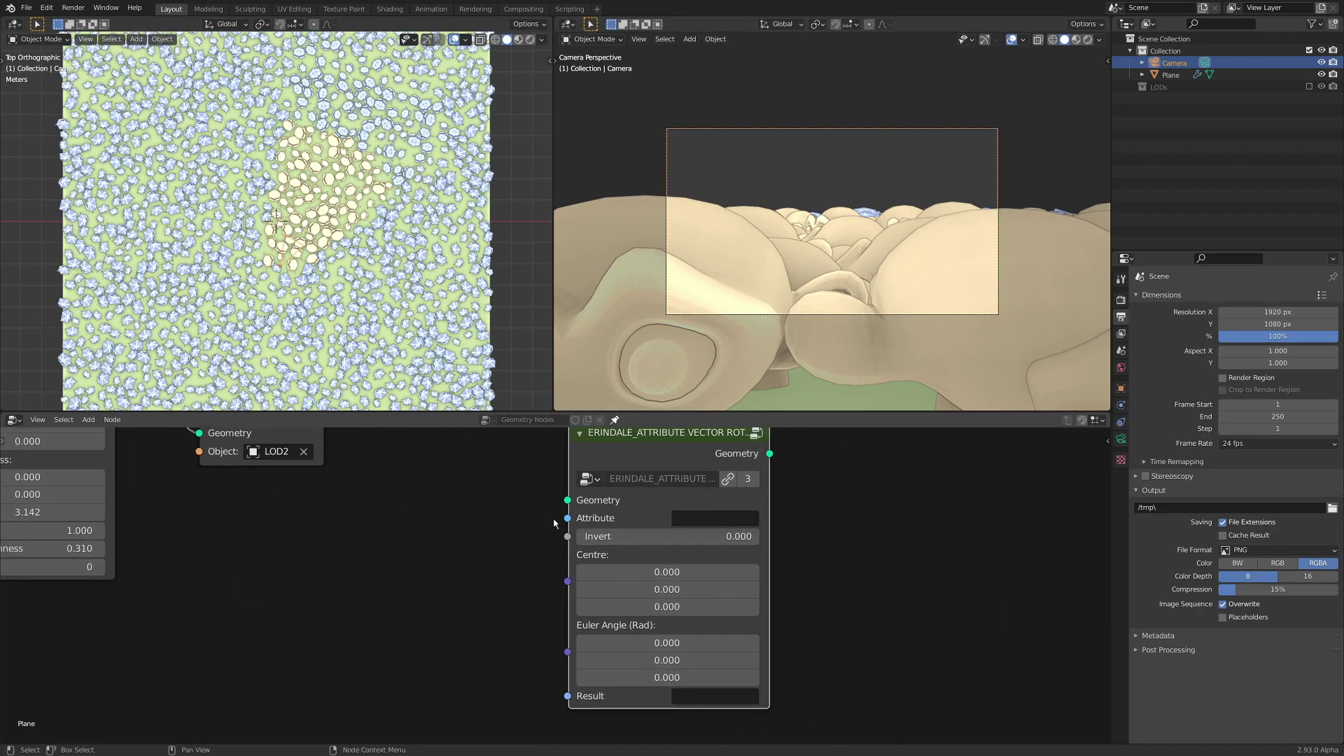
{"action": "left_click_drag", "start_coordinate": [567, 518], "coordinate": [474, 500]}
{"action": "scroll", "coordinate": [564, 539], "scroll_direction": "down", "scroll_amount": 3}
{"action": "left_click_drag", "start_coordinate": [545, 461], "coordinate": [770, 718]}
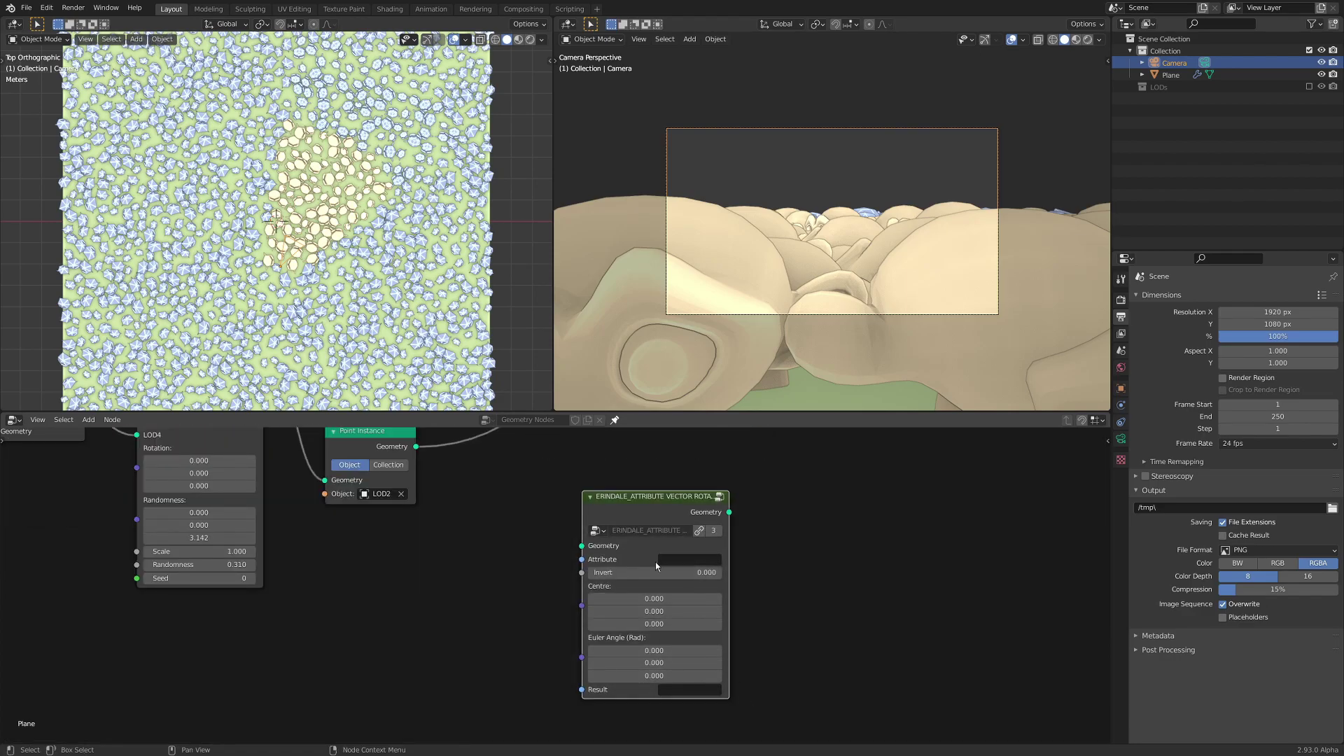
{"action": "key", "text": "Tab"}
{"action": "scroll", "coordinate": [645, 549], "scroll_direction": "down", "scroll_amount": 6}
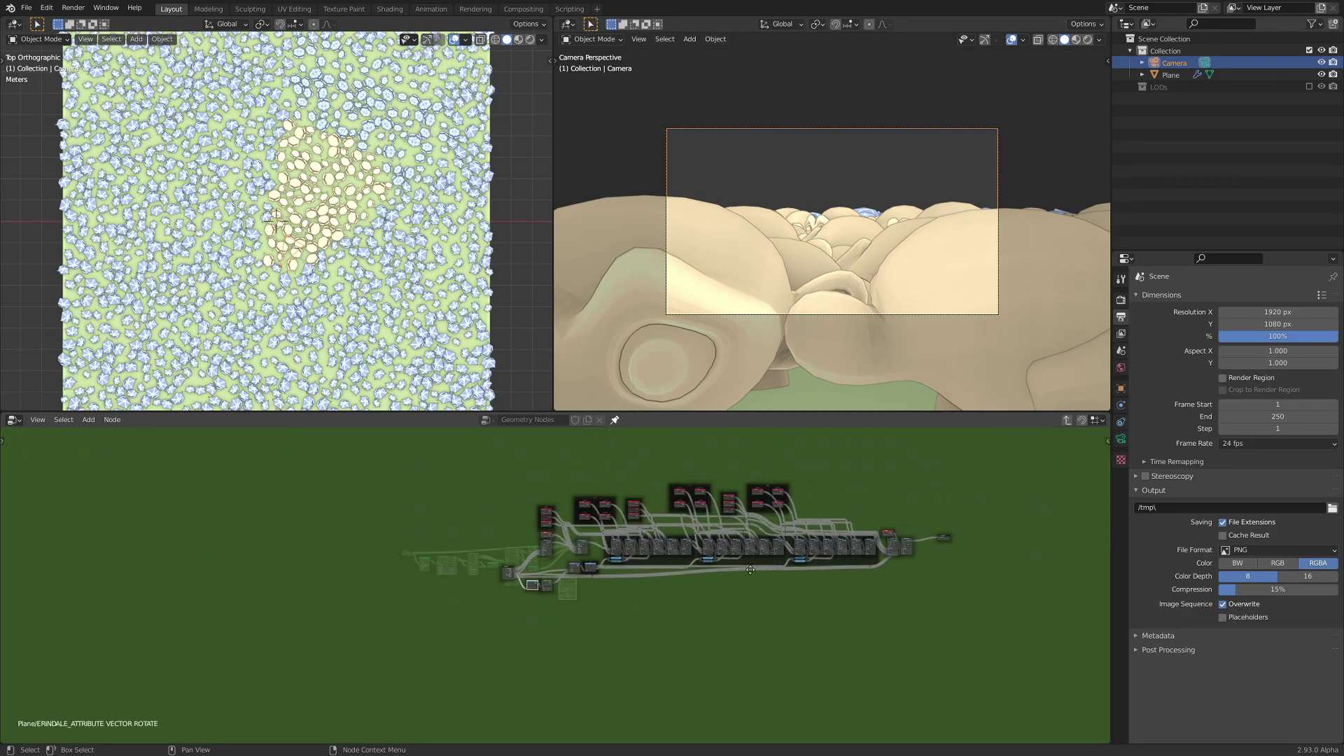
{"action": "key", "text": "Tab"}
{"action": "key", "text": "Home"}
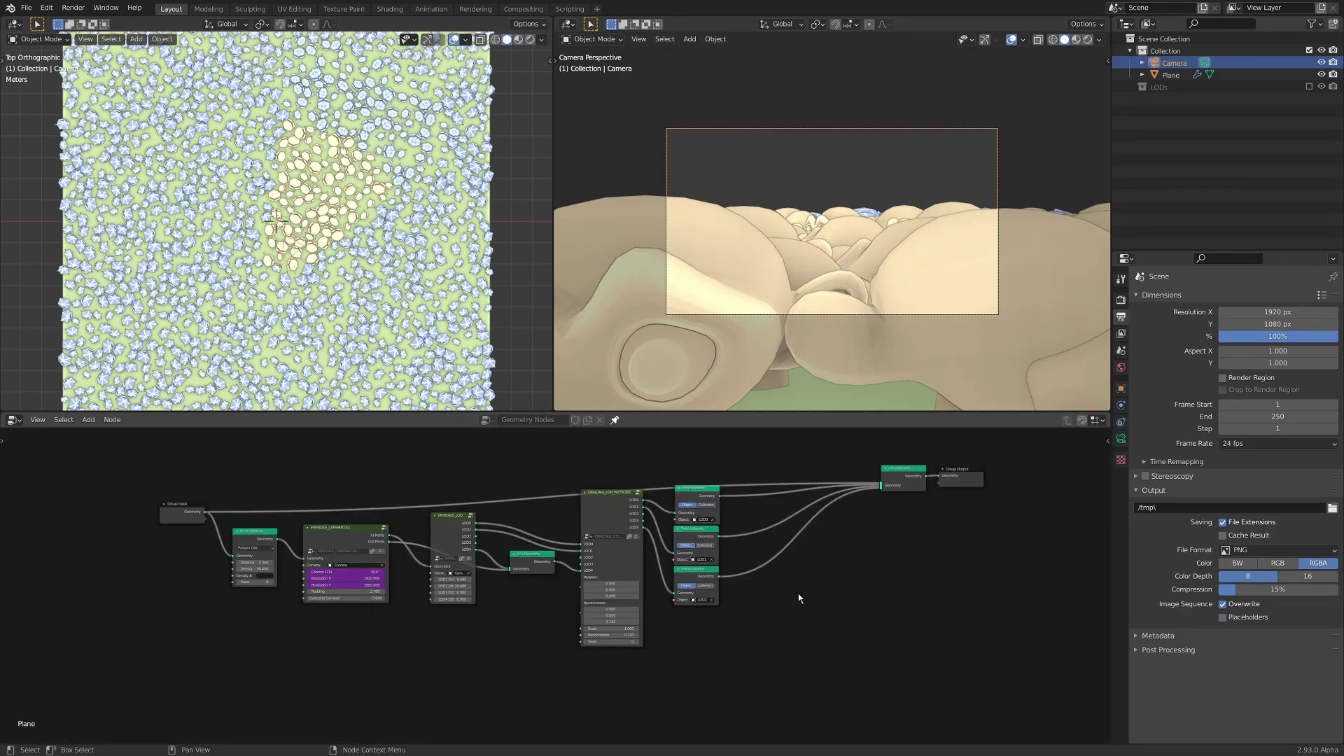